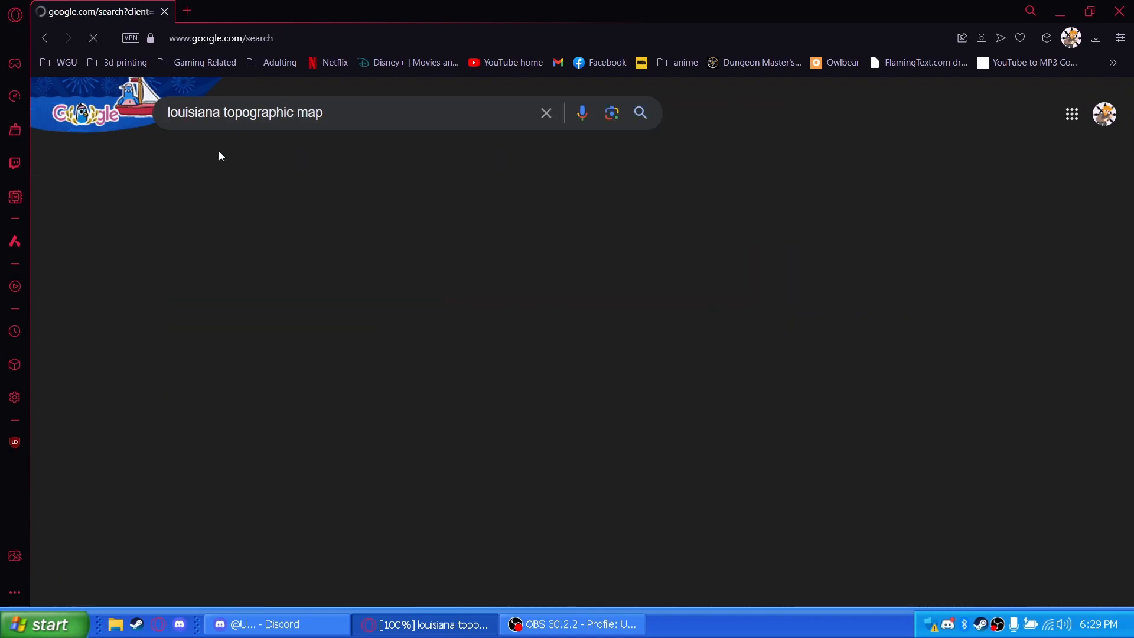
# Browse the Louisiana topographic map images and preview the green Louisiana Topo Map from Louisiana Map
pyautogui.click(502, 525)
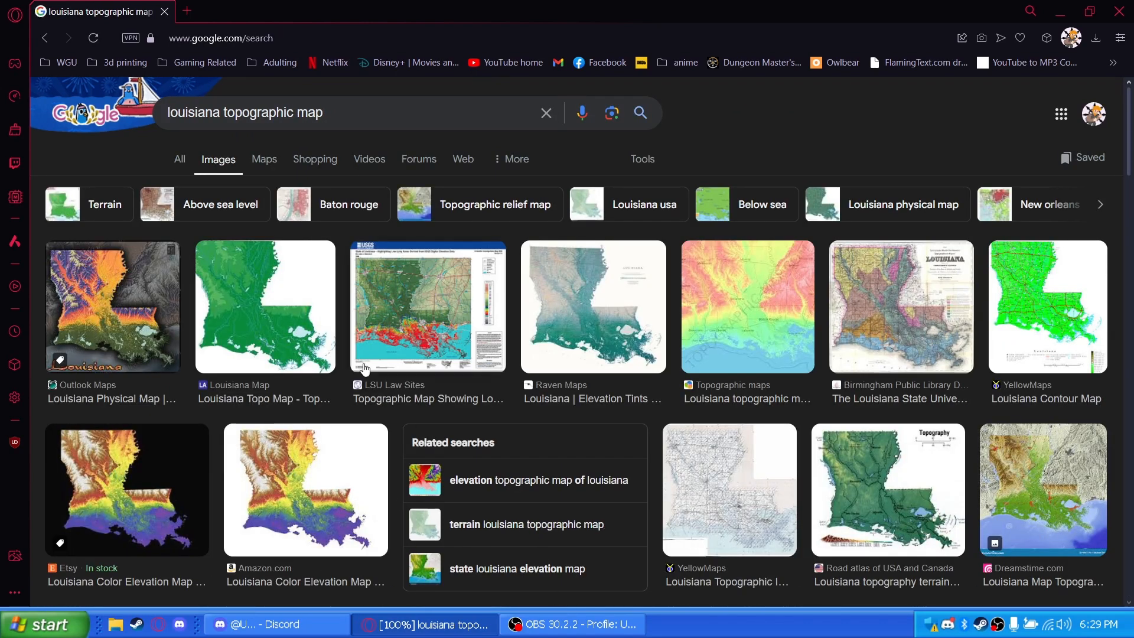
pyautogui.scroll(-3, 347, 341)
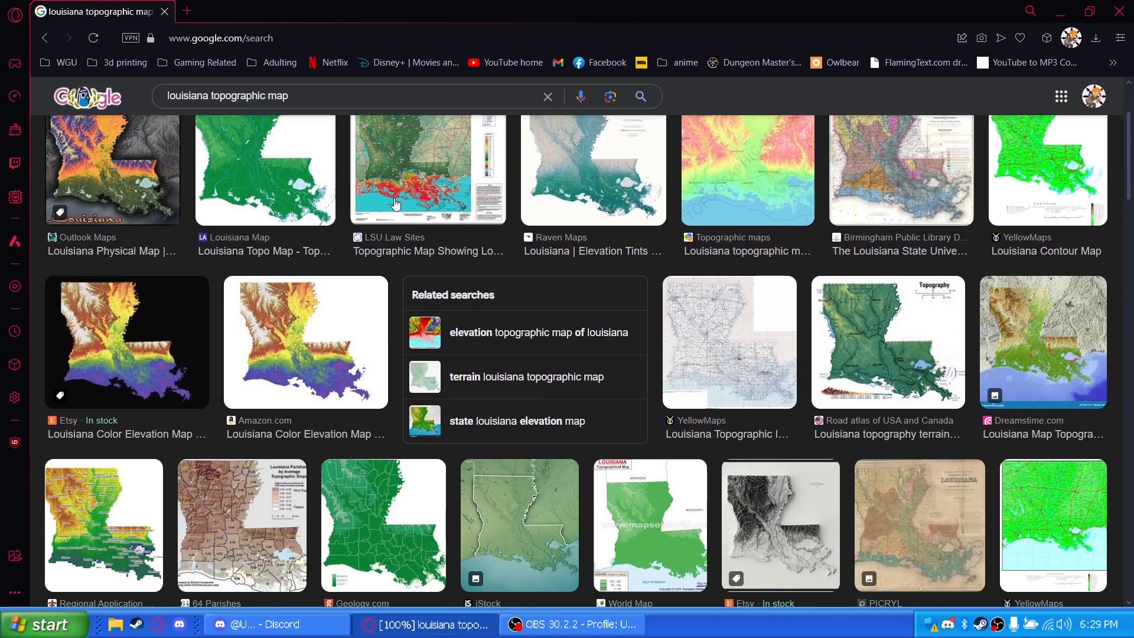
pyautogui.click(266, 211)
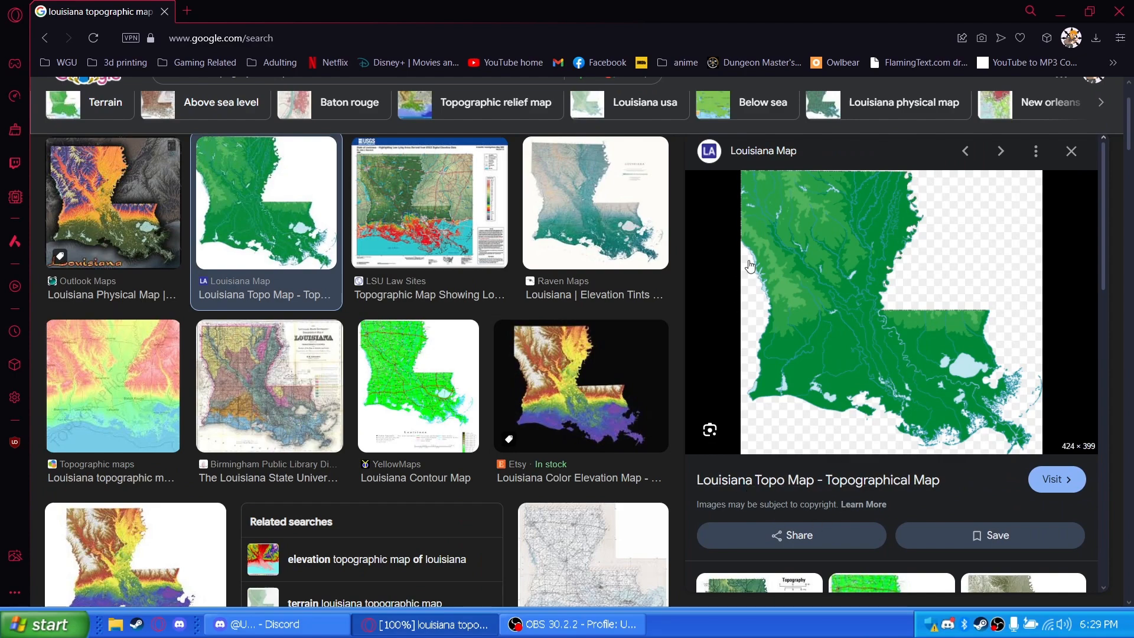
pyautogui.click(222, 374)
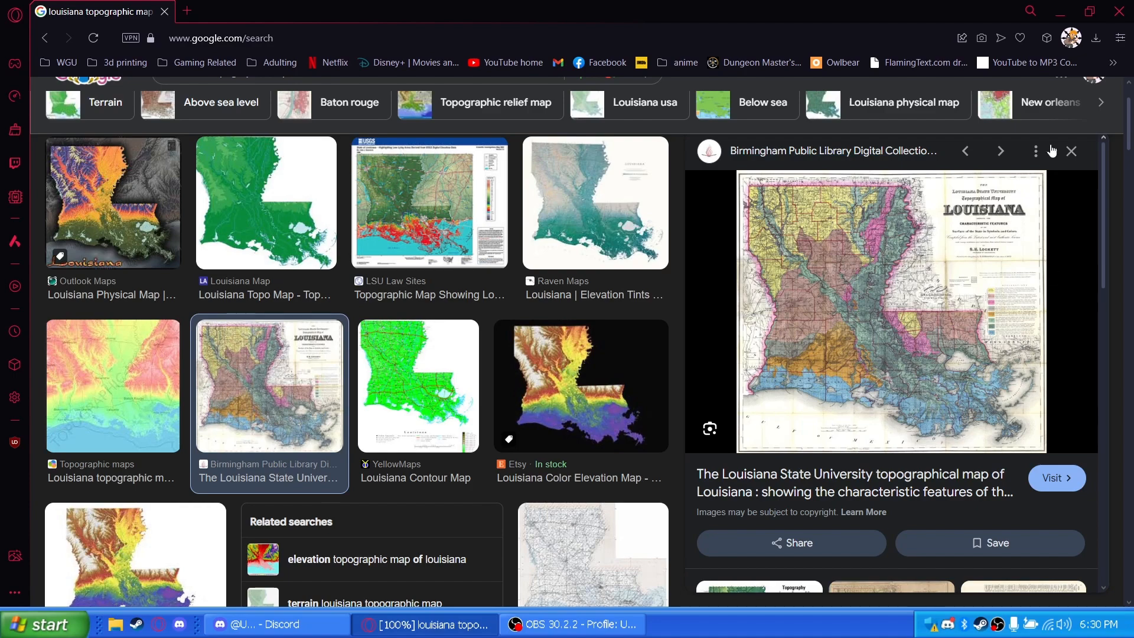
pyautogui.click(279, 197)
# Save the previewed green topographic map as the GIF image louisiana-nc in the Downloads folder
pyautogui.rightClick(888, 386)
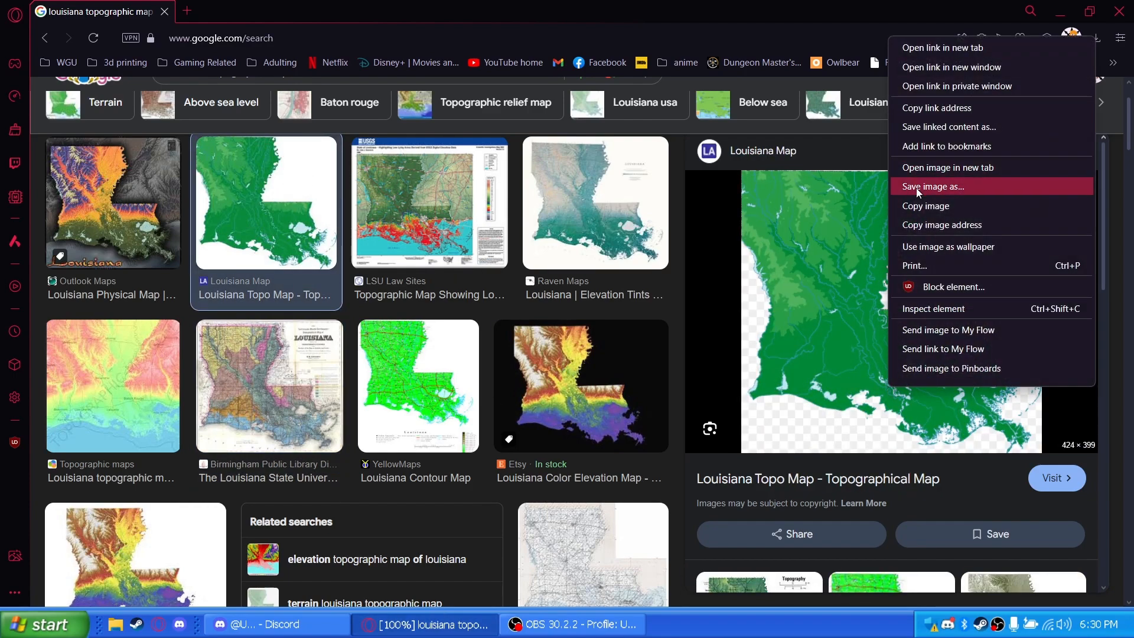
pyautogui.click(916, 188)
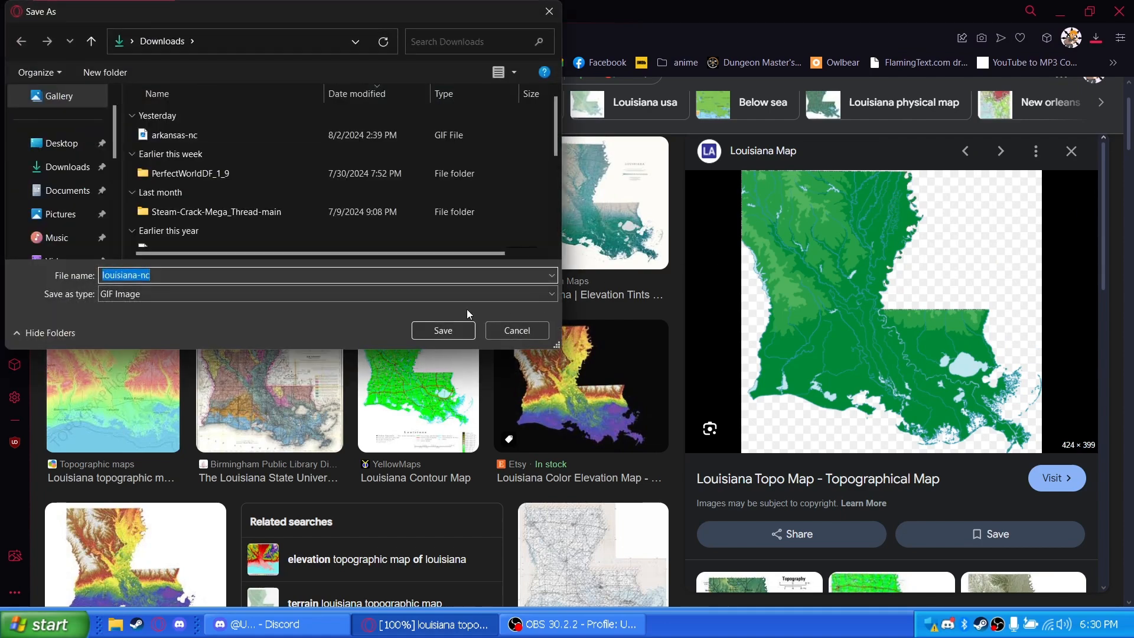
pyautogui.click(443, 330)
# Search the web for "gif to png" and open CloudConvert's GIF to PNG Converter
pyautogui.click(251, 39)
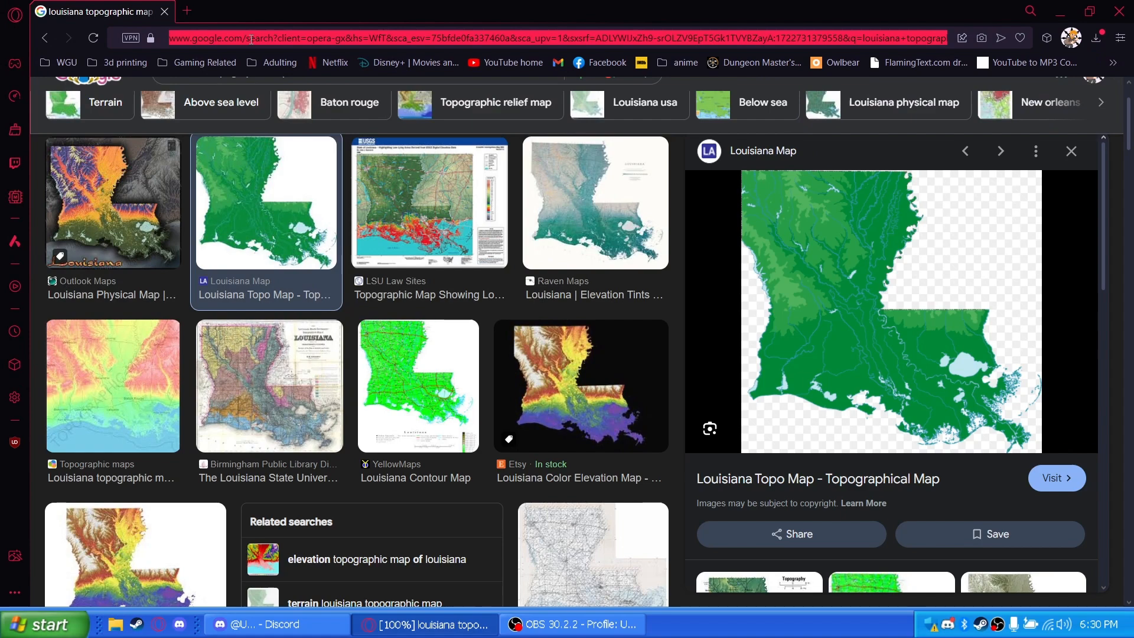
pyautogui.write('gif to png')
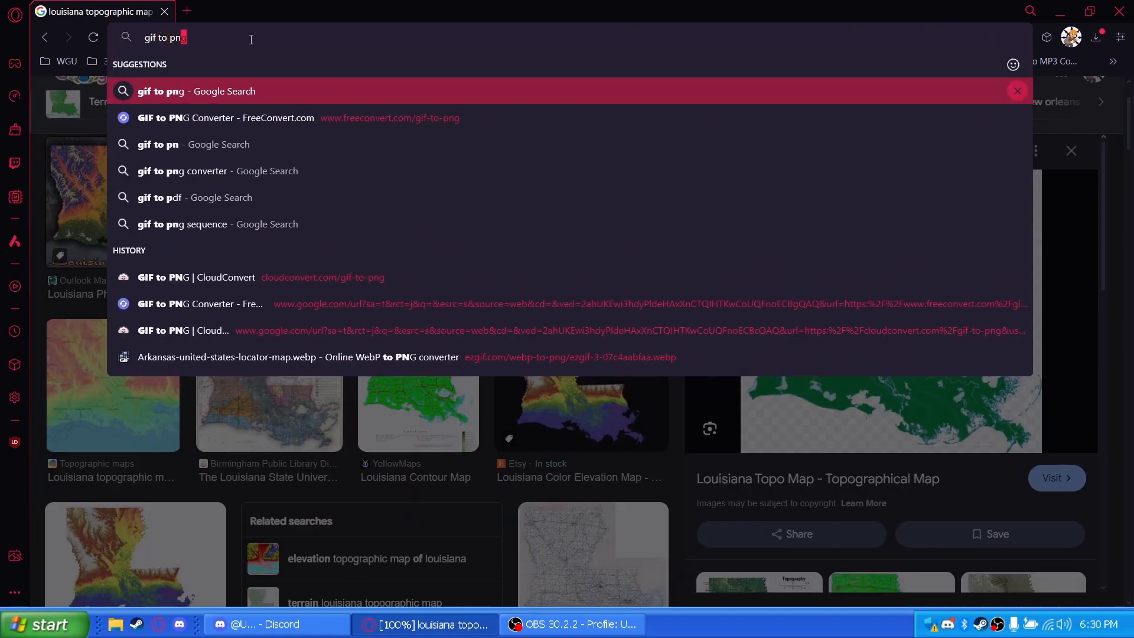
pyautogui.press('Return')
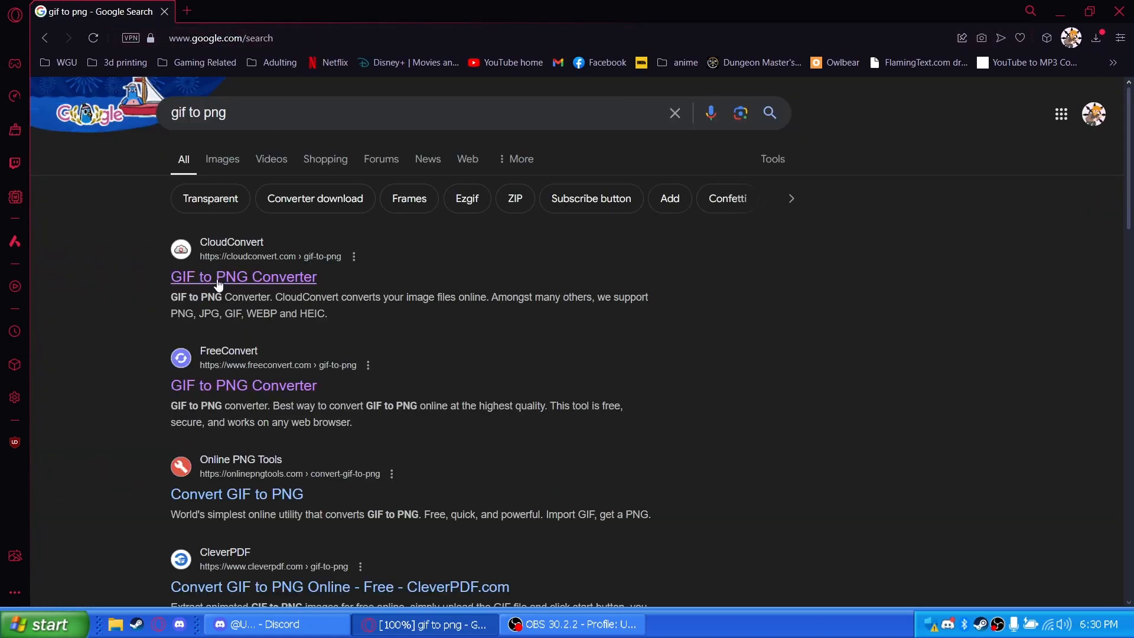
pyautogui.click(218, 285)
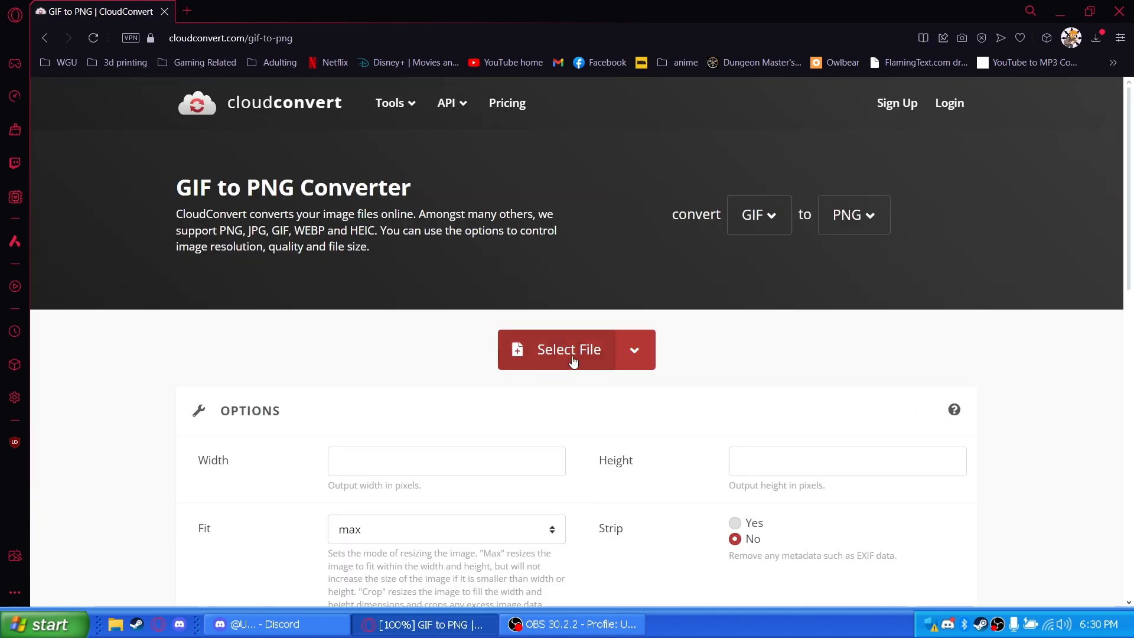
# Load louisiana-nc.gif from the recent downloads into the converter and convert it to PNG
pyautogui.click(573, 360)
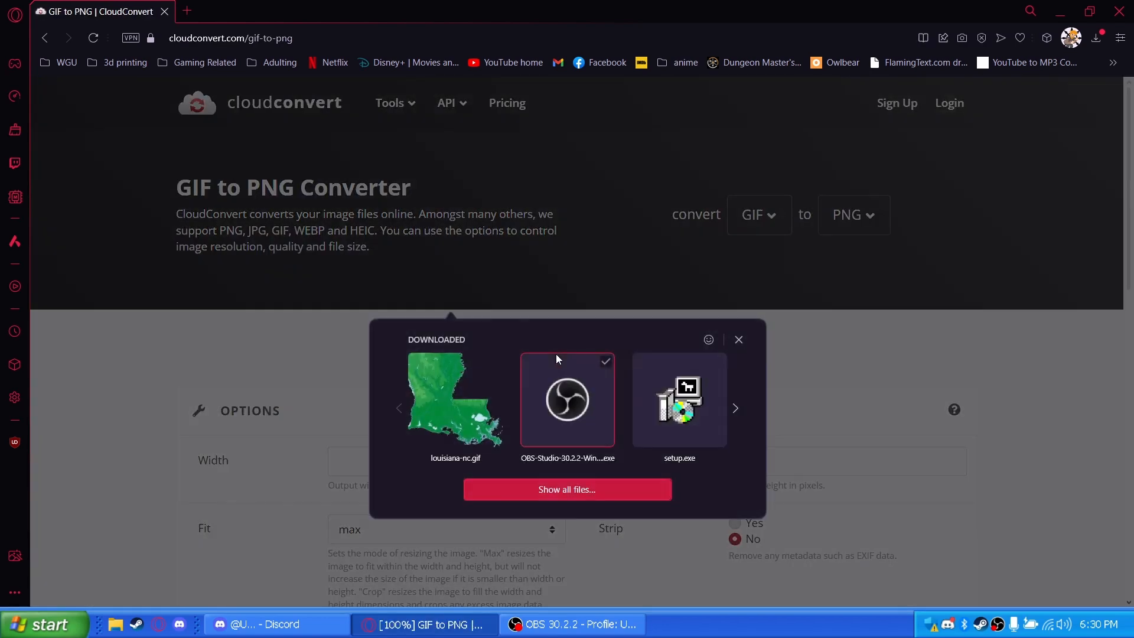
pyautogui.click(445, 394)
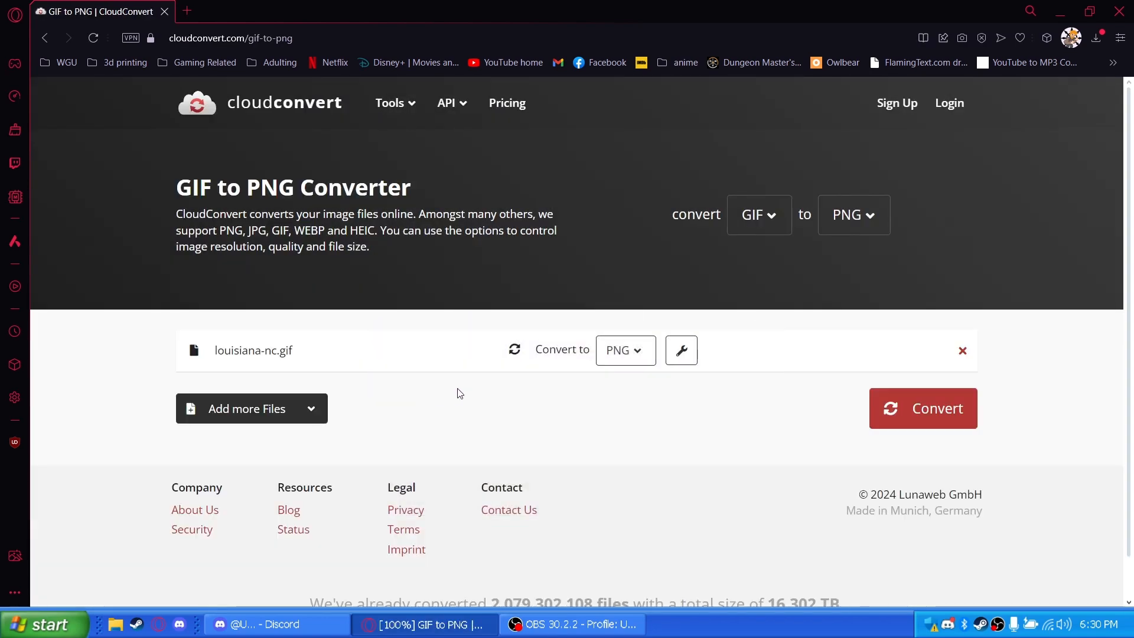
pyautogui.click(919, 408)
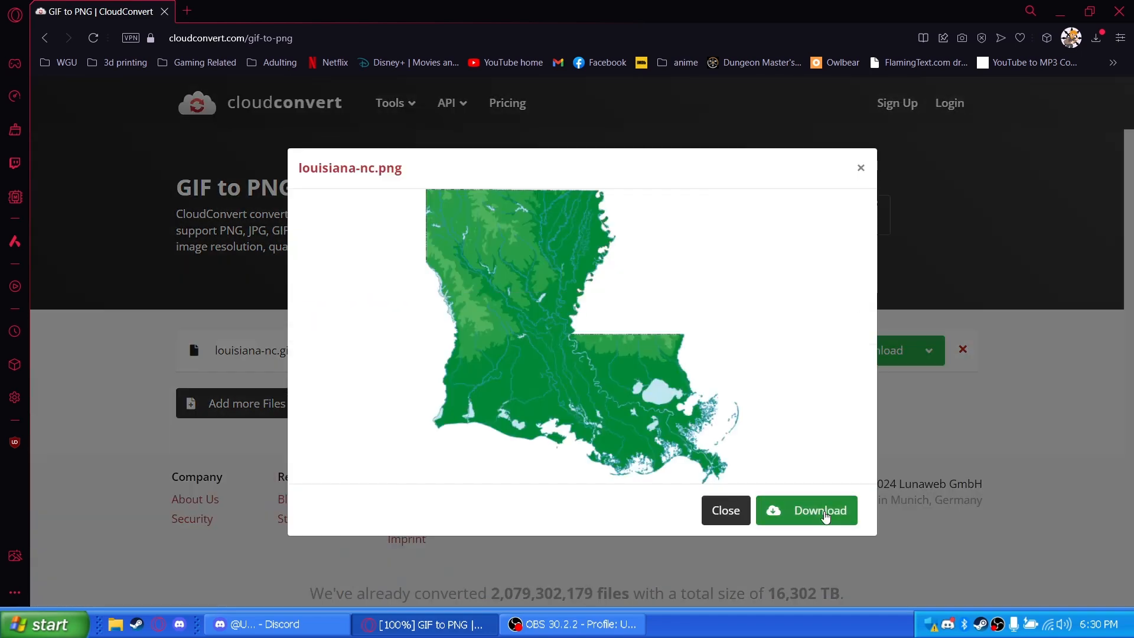
# Download the converted image as louisiana-nc in PNG format to the Downloads folder and close its preview
pyautogui.click(825, 514)
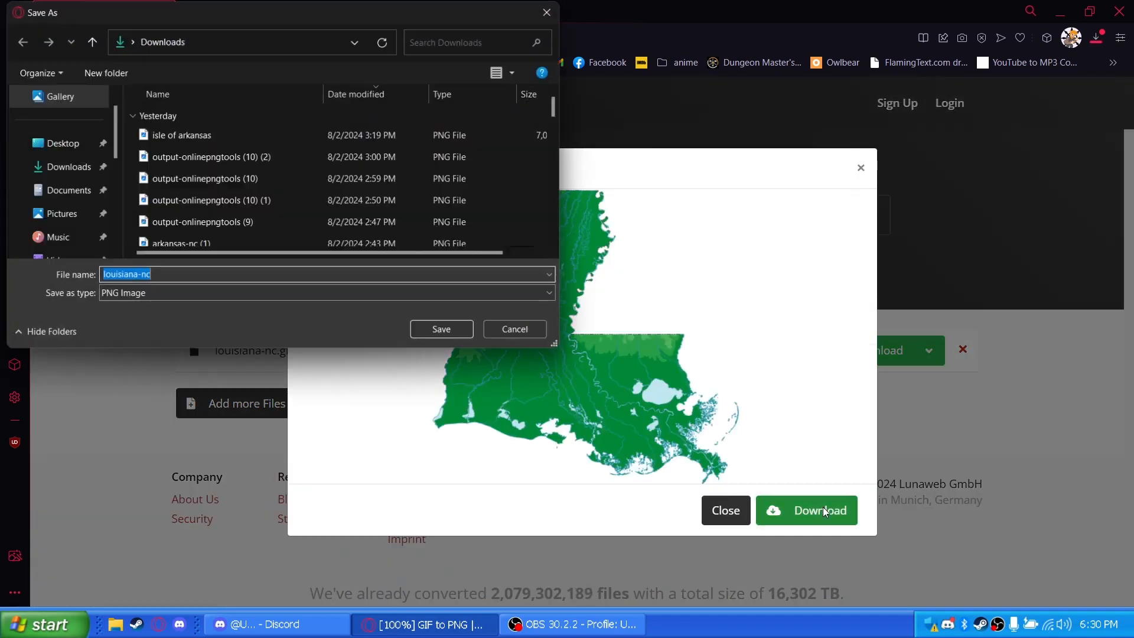
pyautogui.click(469, 328)
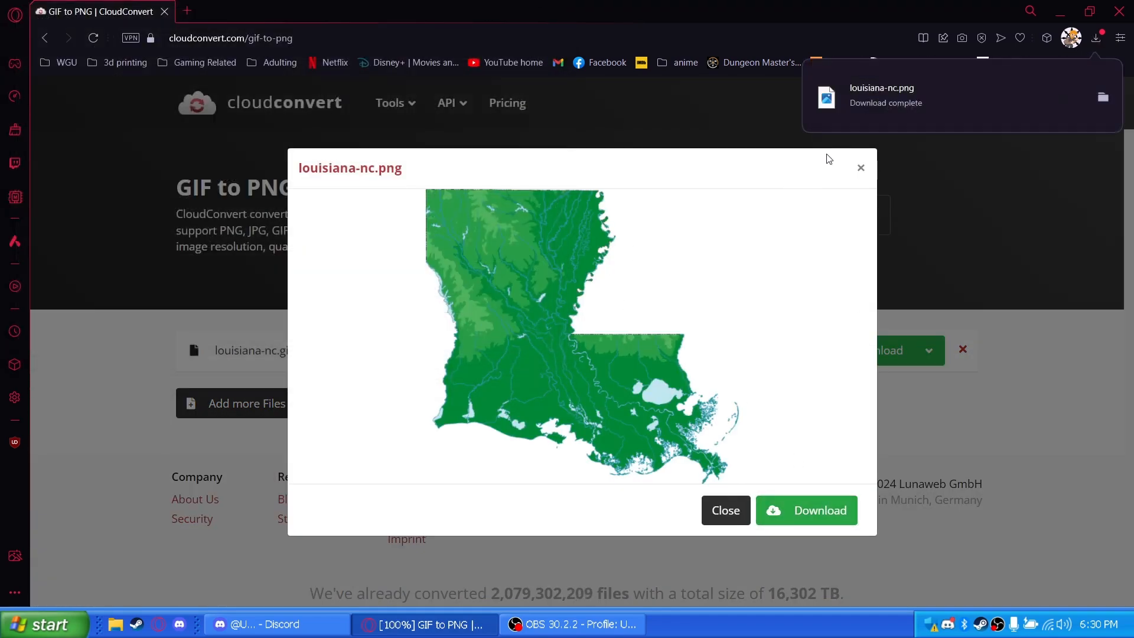
pyautogui.click(860, 170)
# Search the web for "image color changer" and open the Change Colors in a PNG page from Online PNG Tools
pyautogui.click(346, 38)
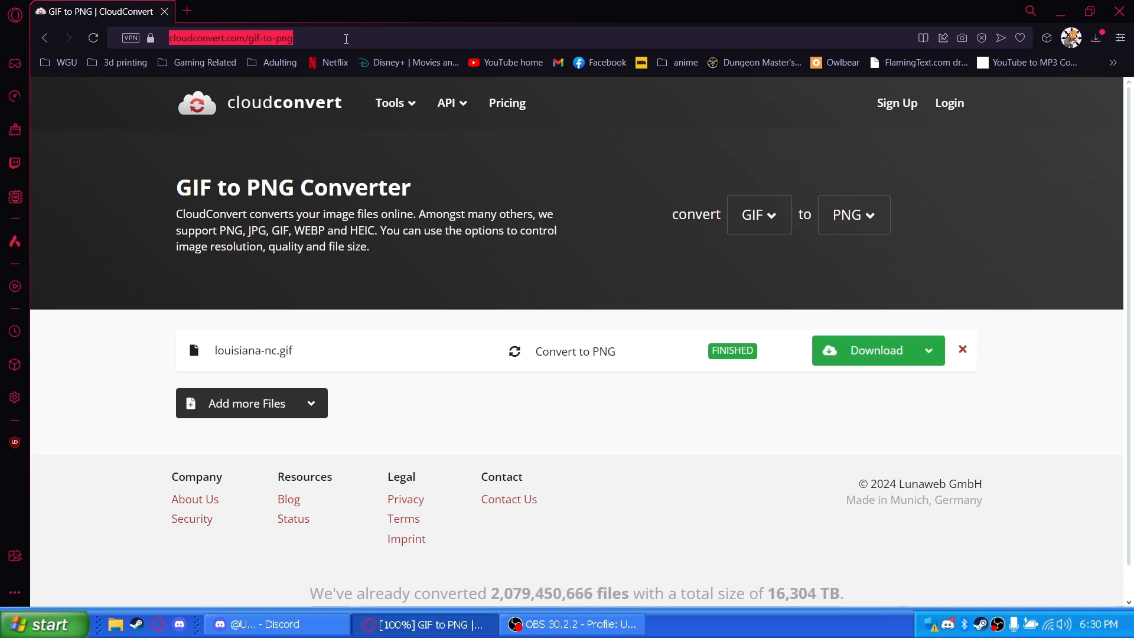
pyautogui.write('png')
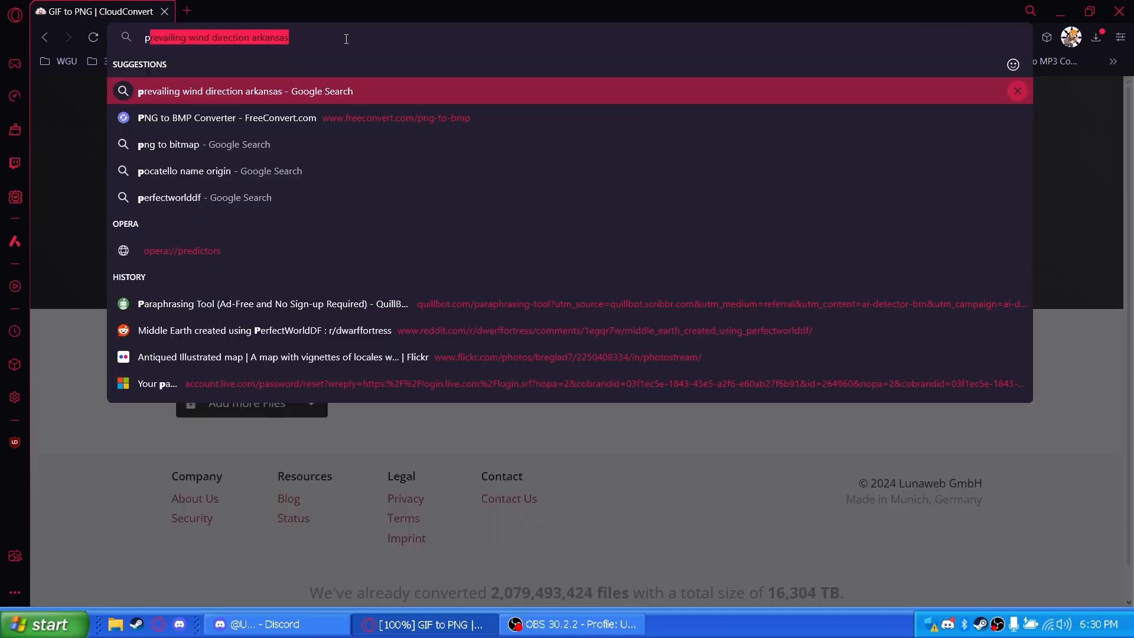
pyautogui.press('BackSpace')
pyautogui.press('BackSpace')
pyautogui.press('BackSpace')
pyautogui.write('image')
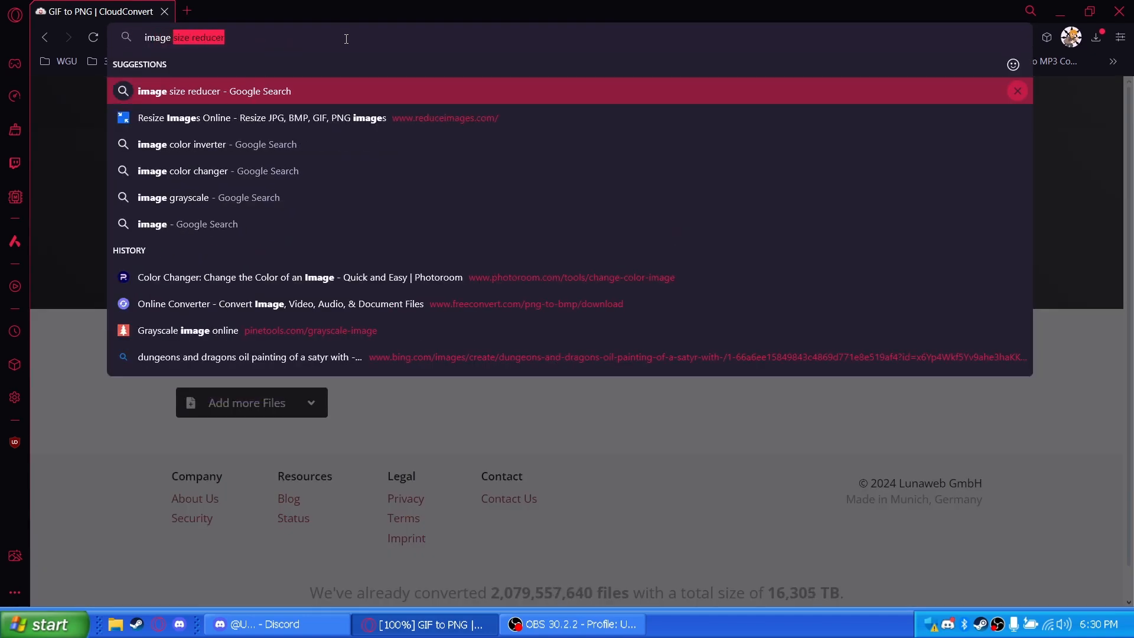
pyautogui.press('Down')
pyautogui.press('Down')
pyautogui.press('Down')
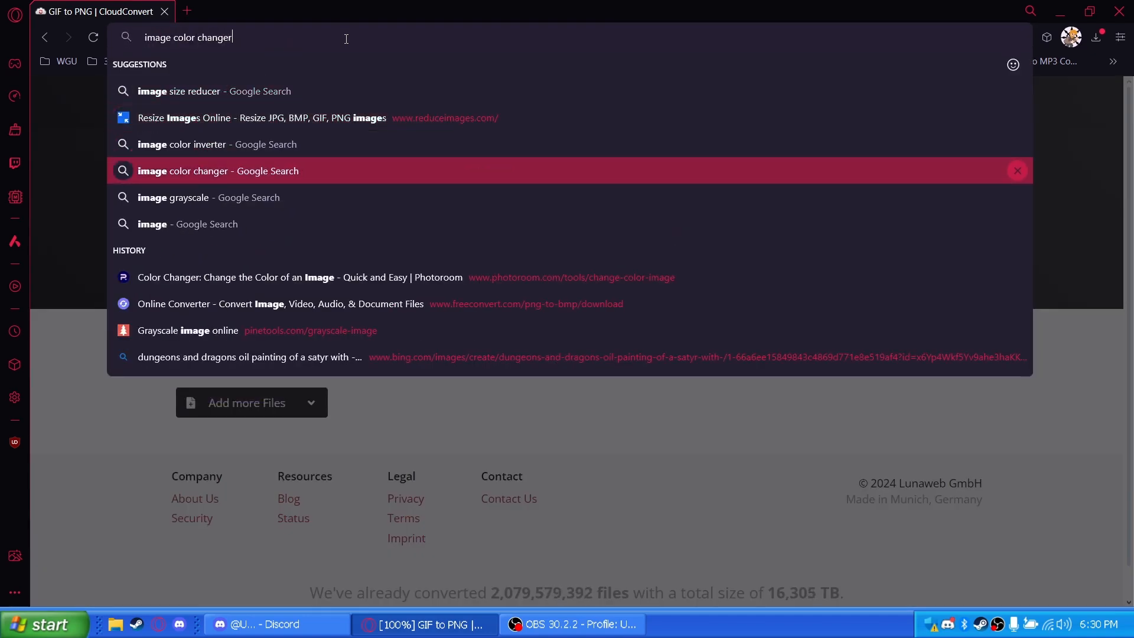
pyautogui.press('Return')
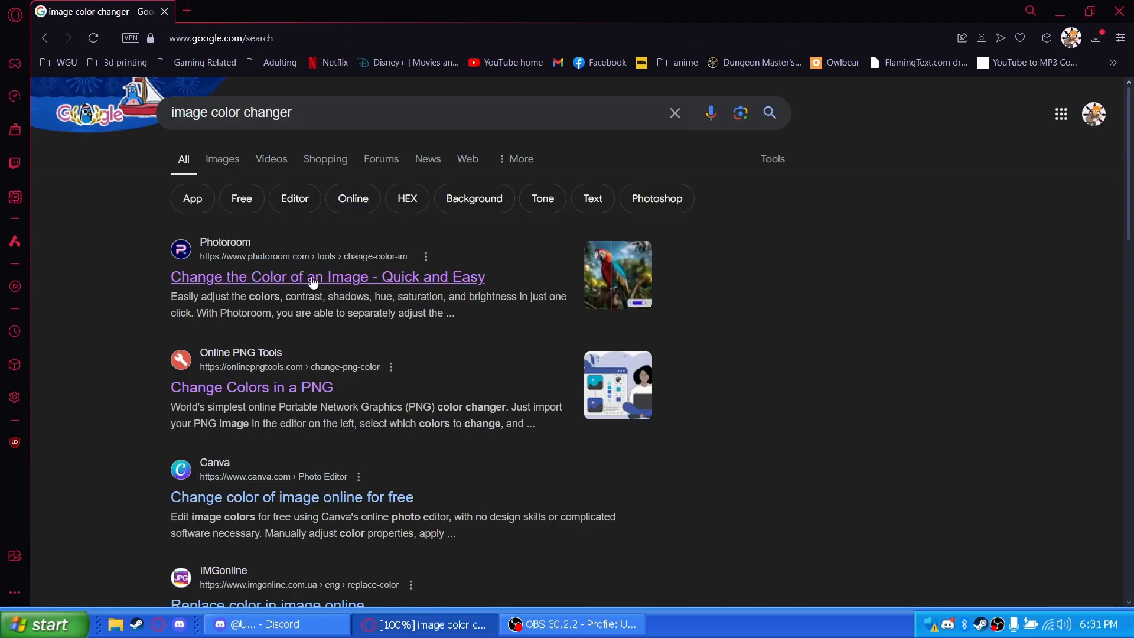
pyautogui.click(267, 387)
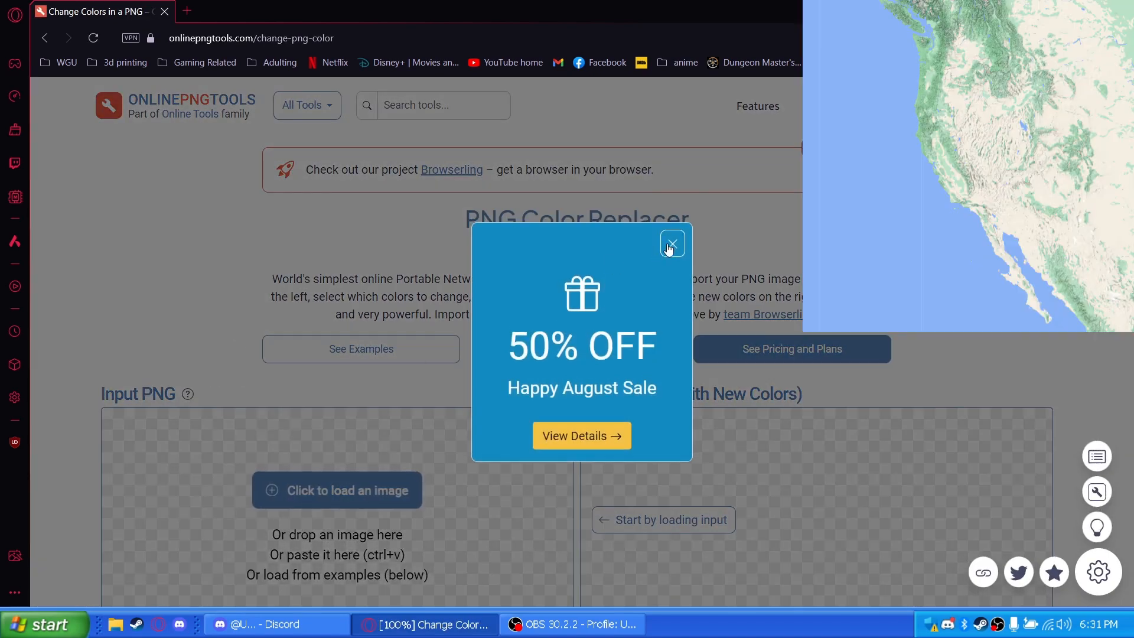
# Load the converted Louisiana PNG as the input image of the PNG color replacer
pyautogui.click(672, 244)
pyautogui.scroll(-2, 261, 324)
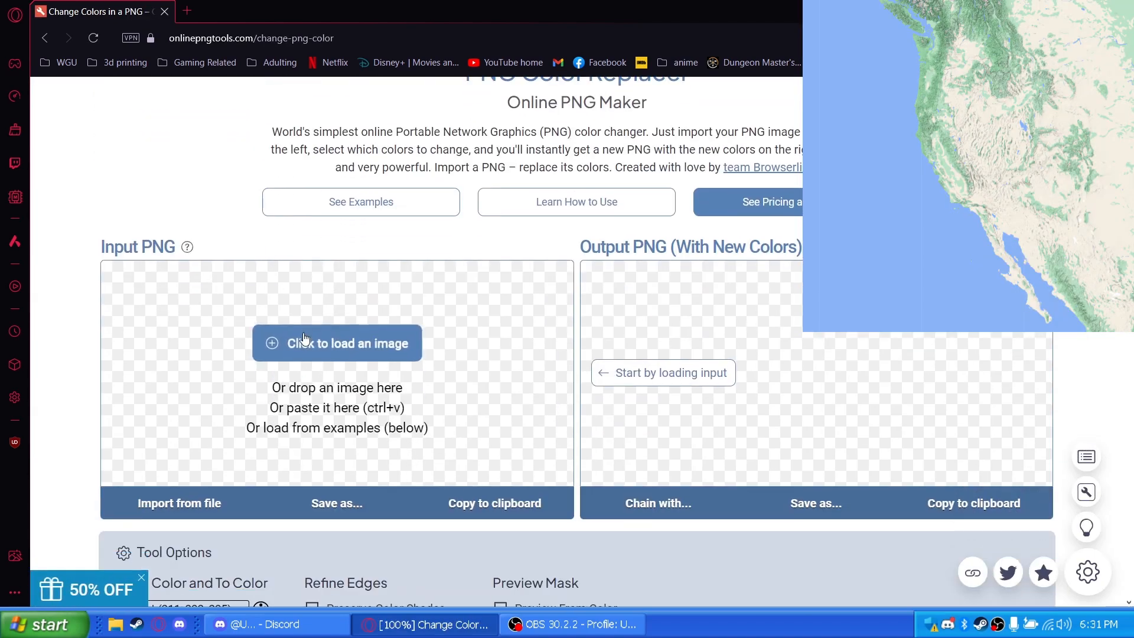
pyautogui.click(303, 337)
pyautogui.click(140, 109)
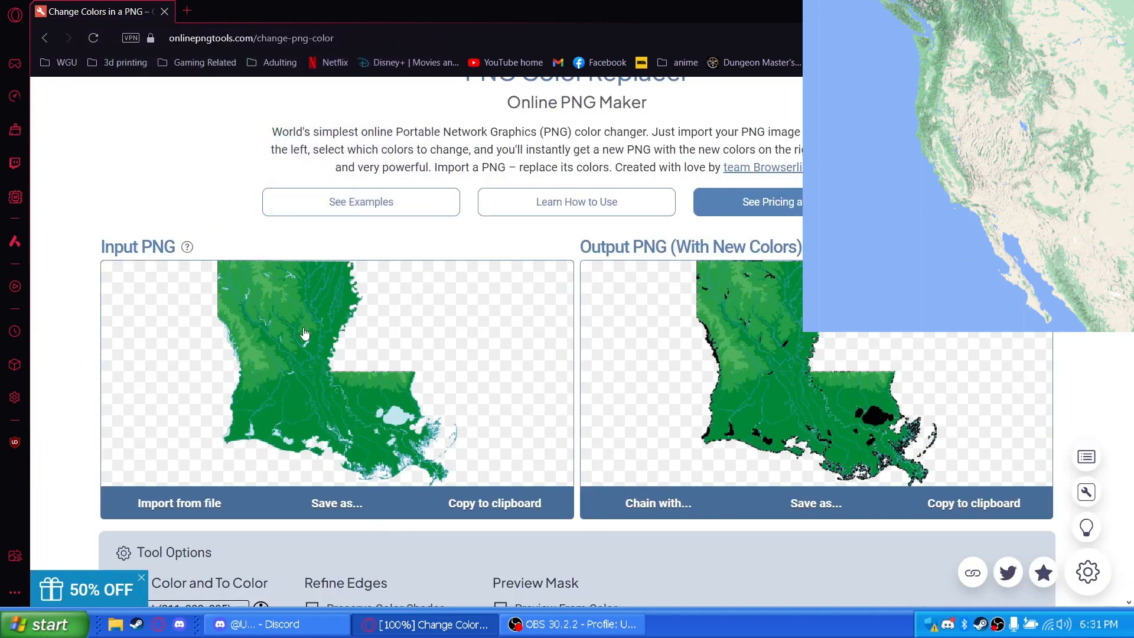
pyautogui.scroll(-3, 294, 366)
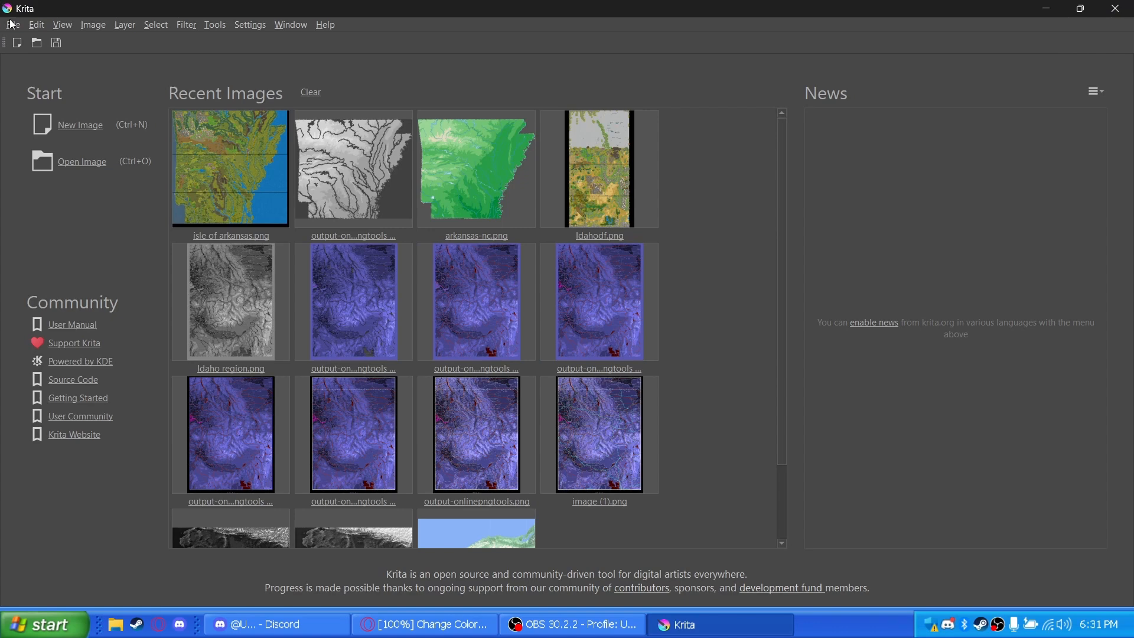
# Switch to Krita and open louisiana-nc.png
pyautogui.click(12, 24)
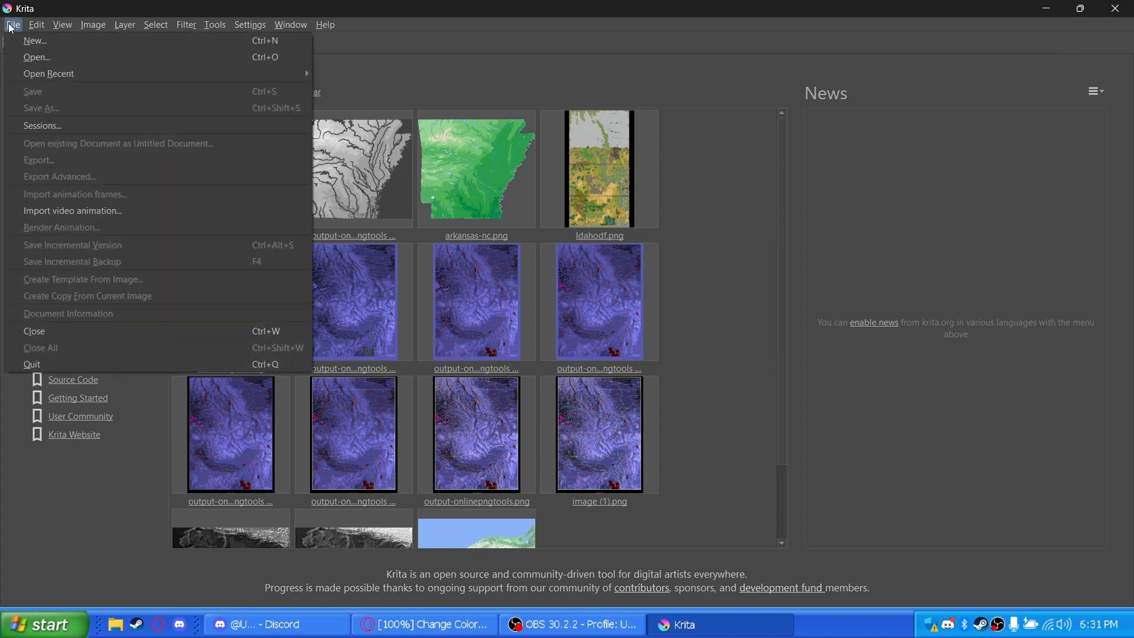
pyautogui.click(32, 52)
pyautogui.doubleClick(156, 152)
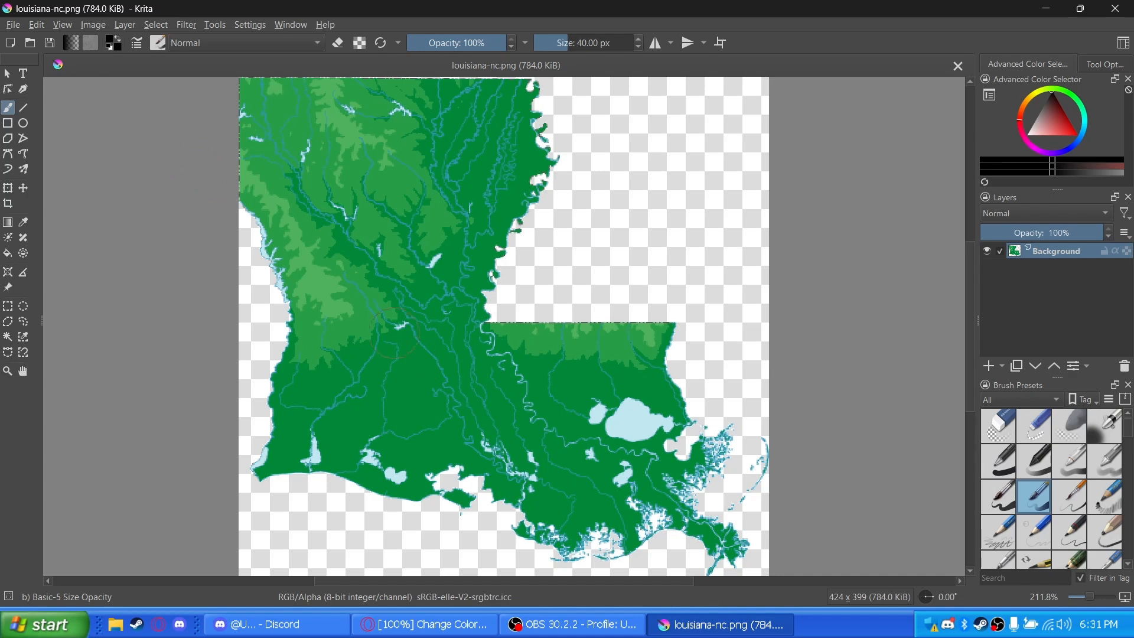
# Sample the teal color of a river pixel on the map and select its hex code #1d9181 for copying
pyautogui.click(25, 223)
pyautogui.scroll(8, 387, 375)
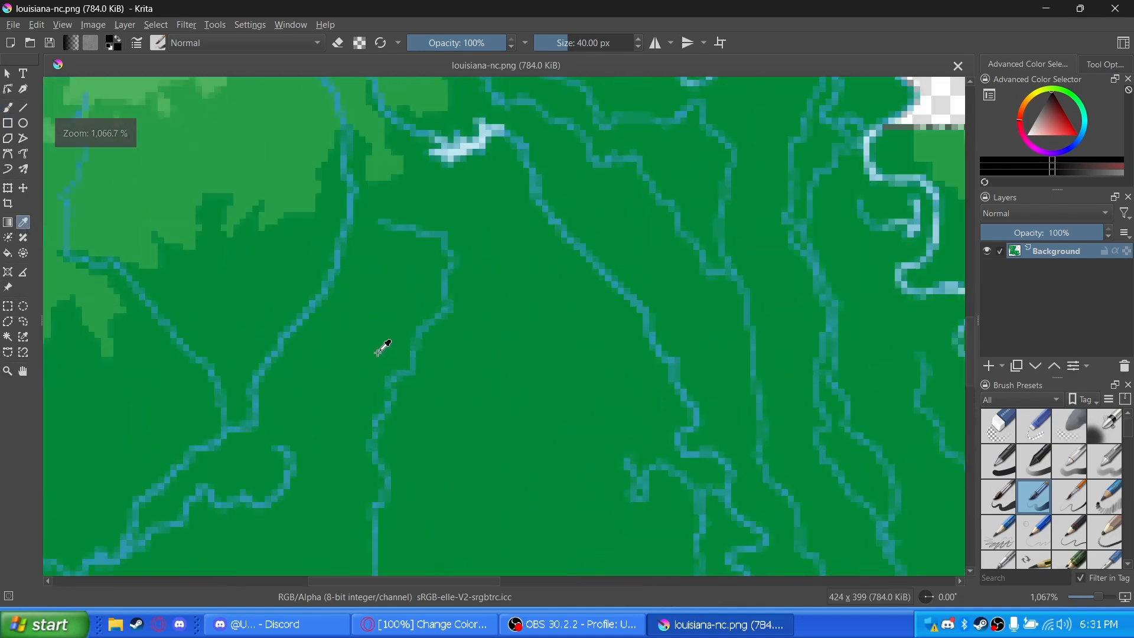
pyautogui.scroll(-2, 289, 300)
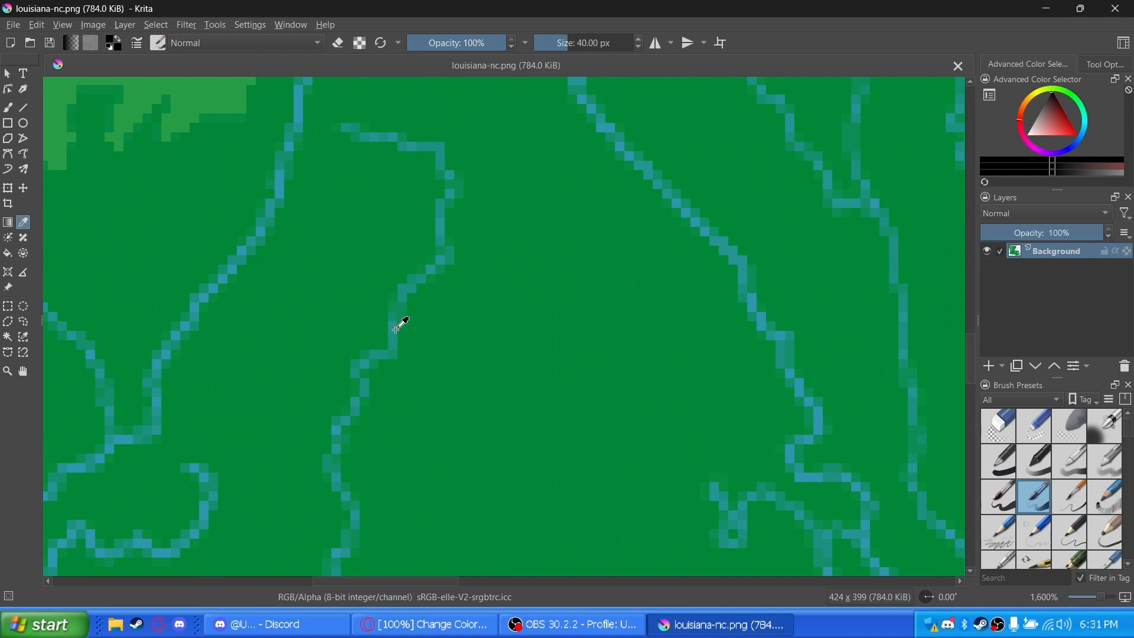
pyautogui.click(396, 335)
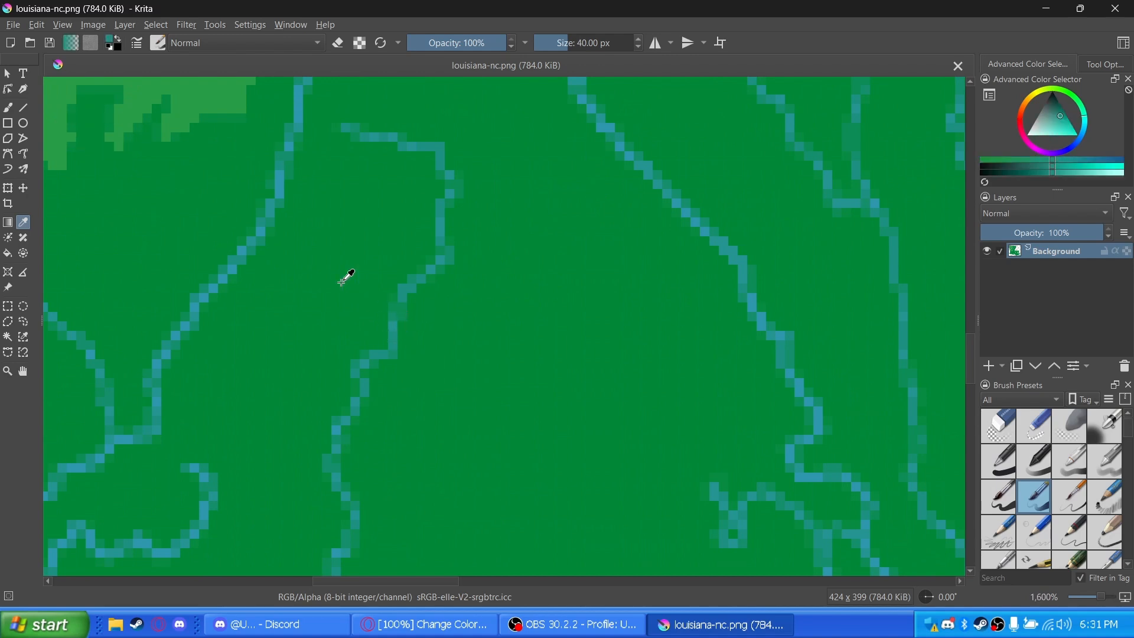
pyautogui.click(110, 45)
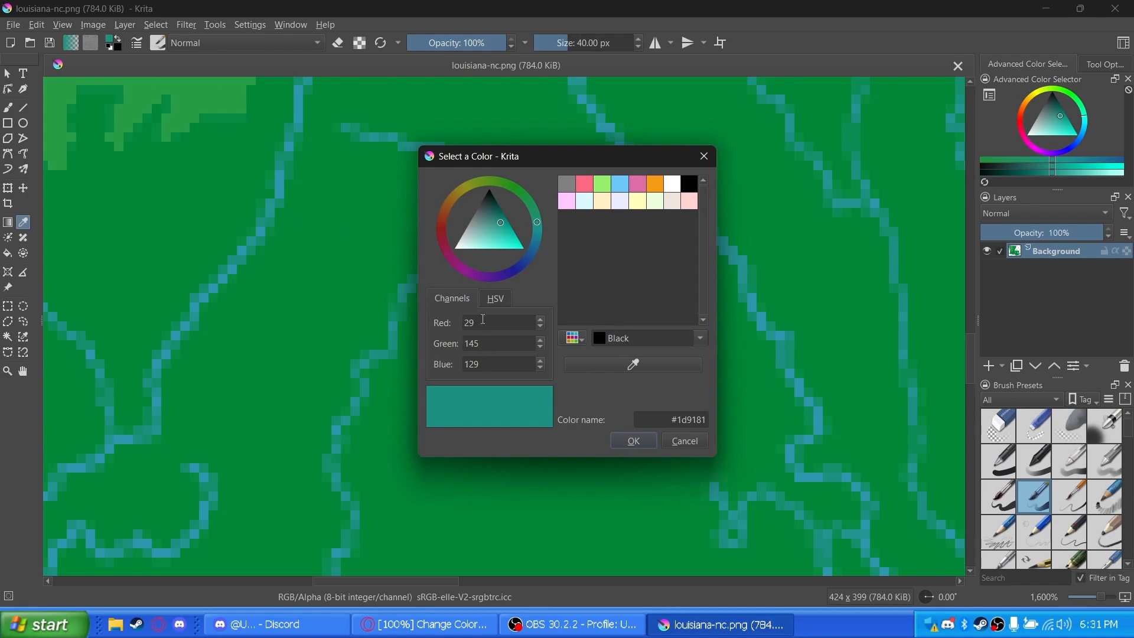
pyautogui.moveTo(668, 418); pyautogui.dragTo(715, 416)
pyautogui.hotkey('ctrl', 'c')
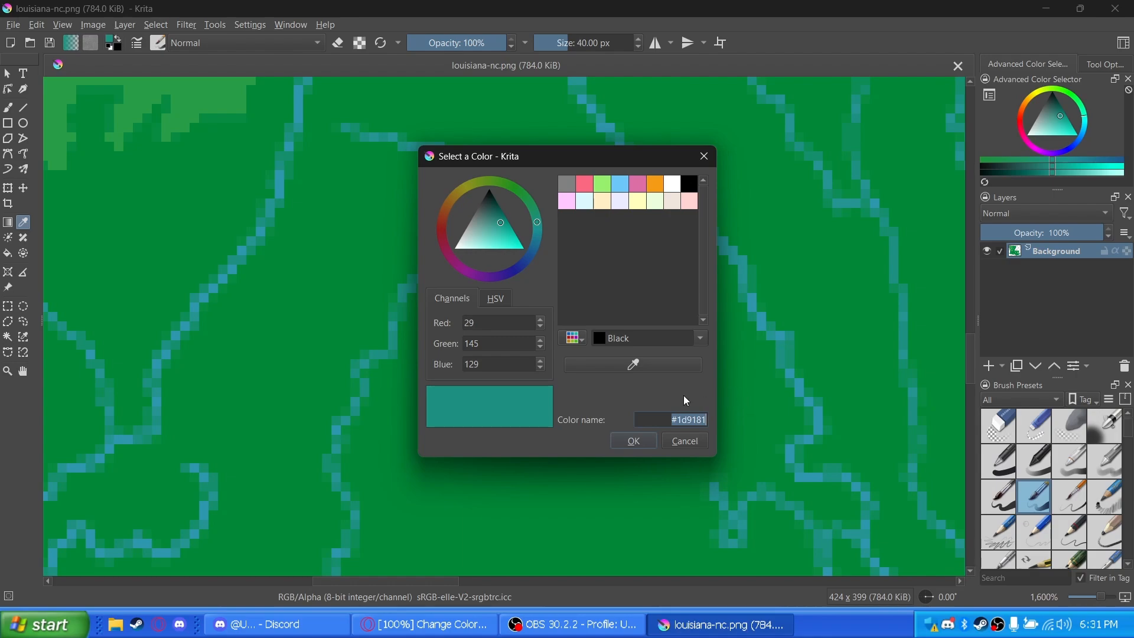
# Switch to the Opera browser, search "#1d9181 rgb" in a new tab, select the RGB value 29, 145, 129, and return to the color replacer
pyautogui.click(425, 624)
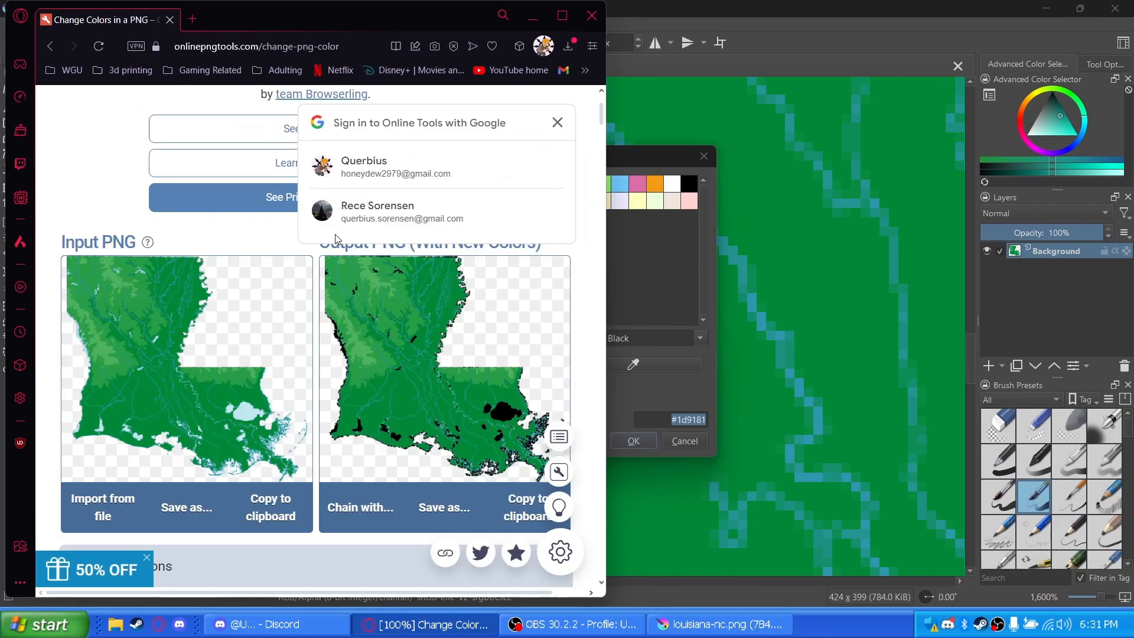
pyautogui.click(562, 17)
pyautogui.click(191, 13)
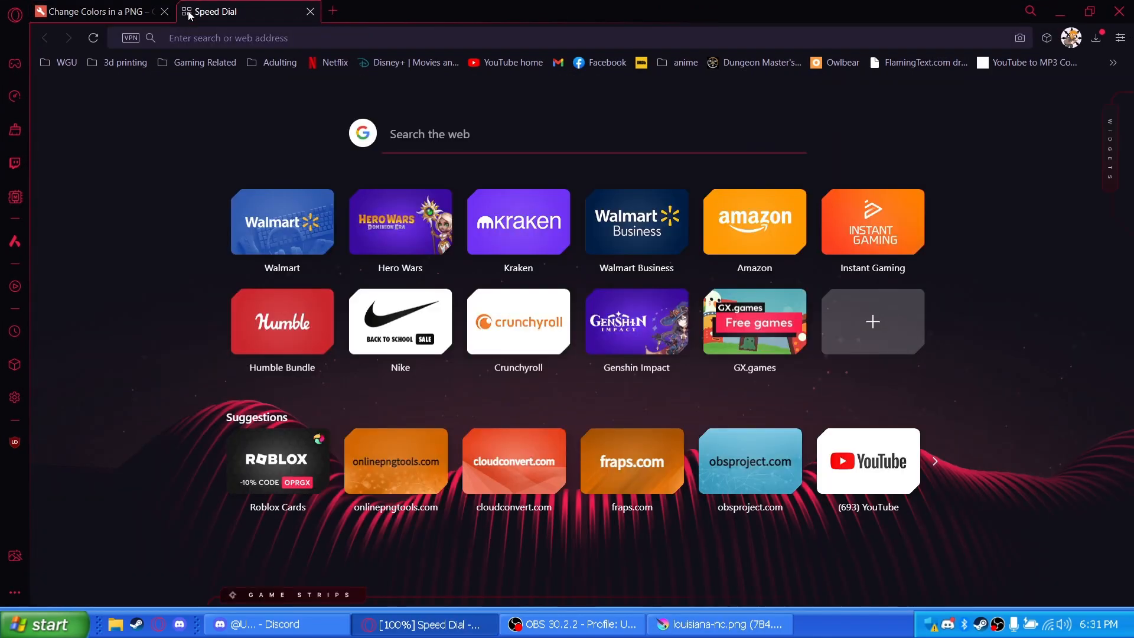
pyautogui.hotkey('ctrl', 'v')
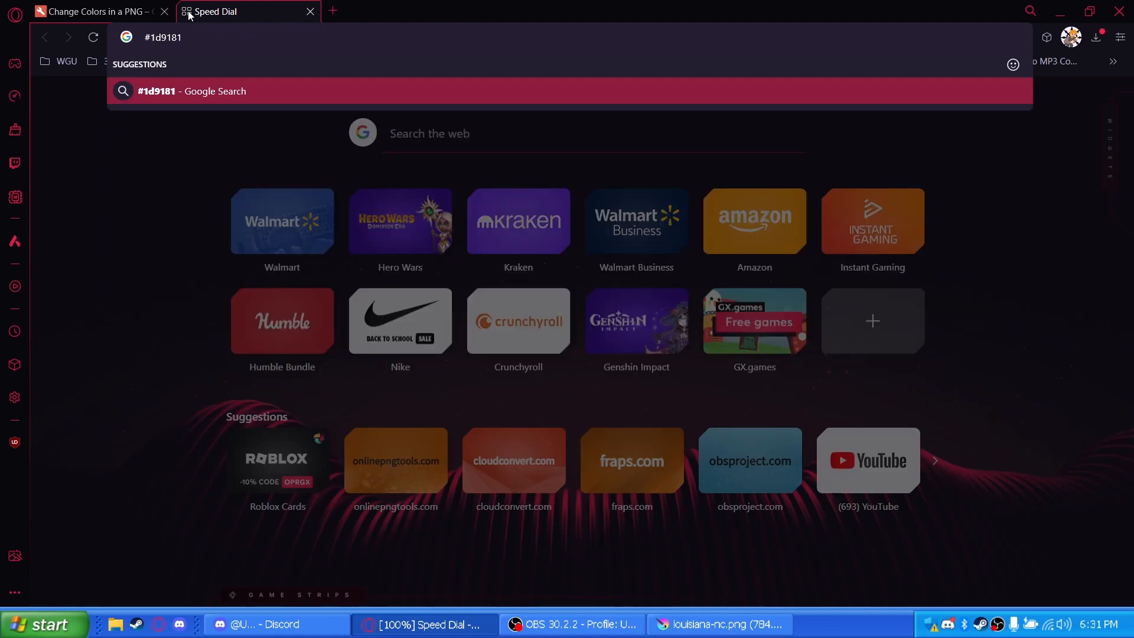
pyautogui.write('rgb')
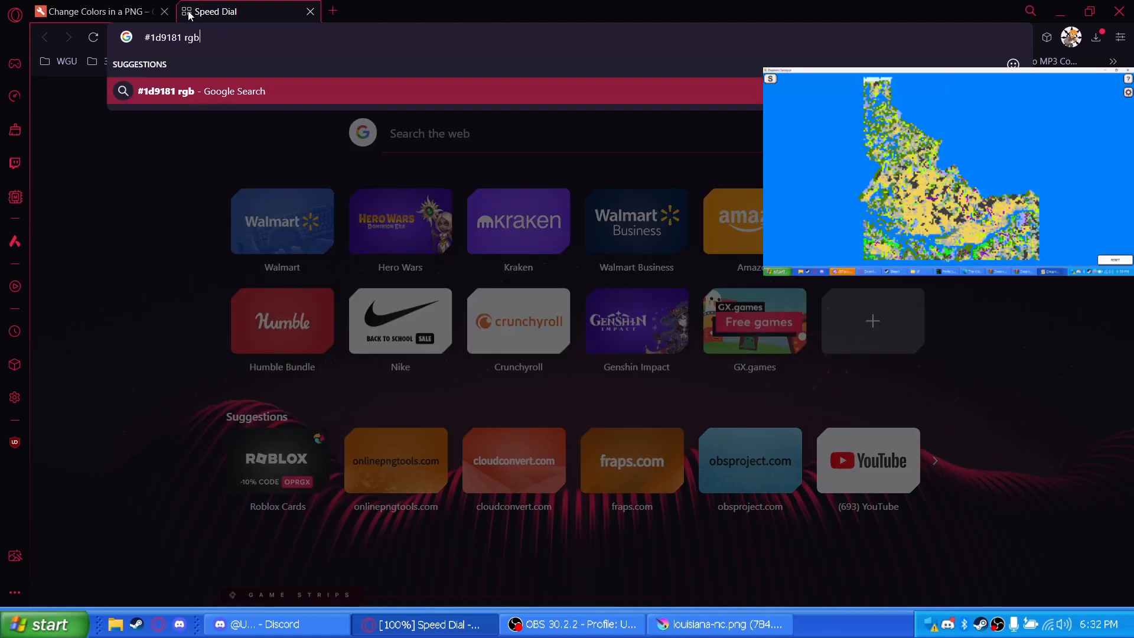
pyautogui.press('Return')
pyautogui.hotkey('ctrl', 'Tab')
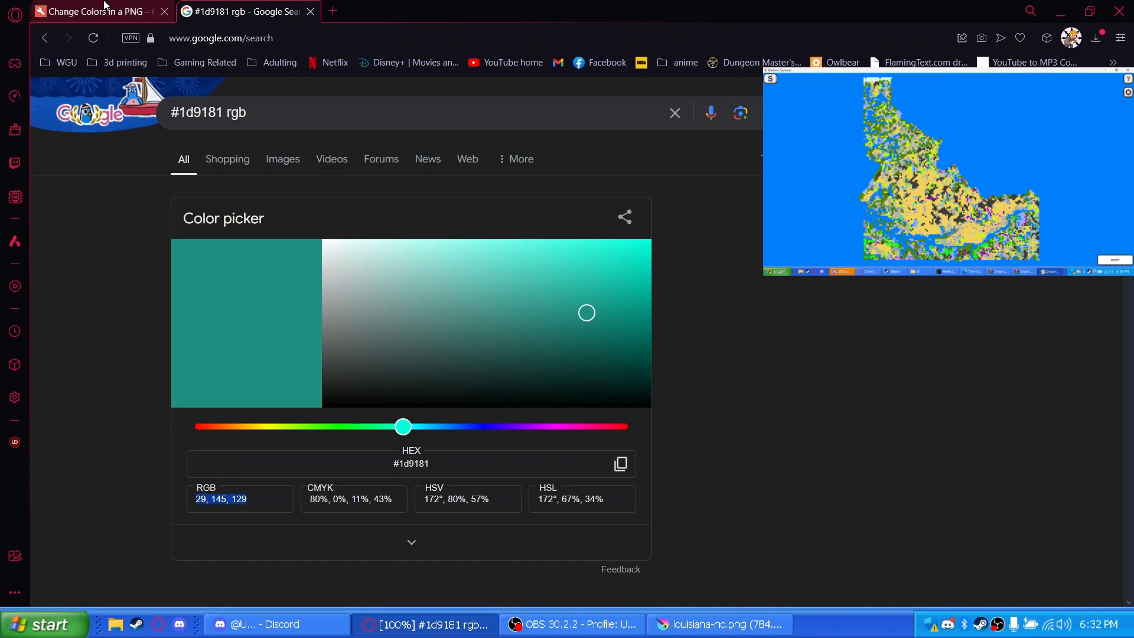
# Set the color to replace to rgb(29, 145, 129) and the similar-color match to 16%
pyautogui.moveTo(225, 461); pyautogui.dragTo(142, 461)
pyautogui.write('rgb(29, 145, 129)')
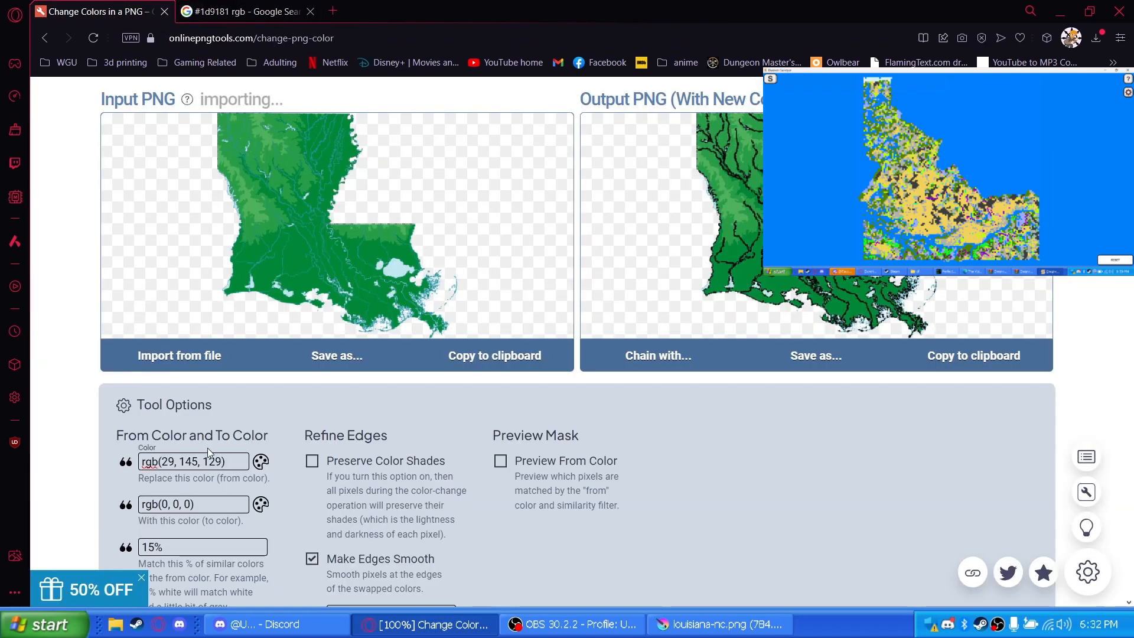
pyautogui.moveTo(153, 550); pyautogui.dragTo(139, 550)
pyautogui.write('16')
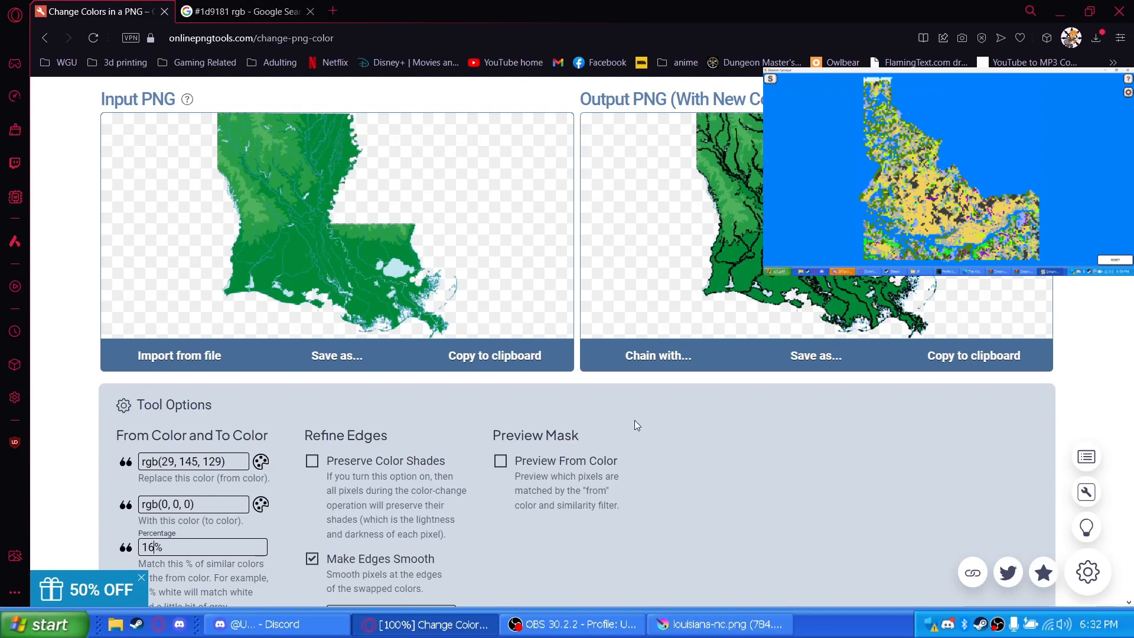
pyautogui.press('BackSpace')
pyautogui.write('7')
pyautogui.press('BackSpace')
pyautogui.write('5')
pyautogui.scroll(3, 629, 392)
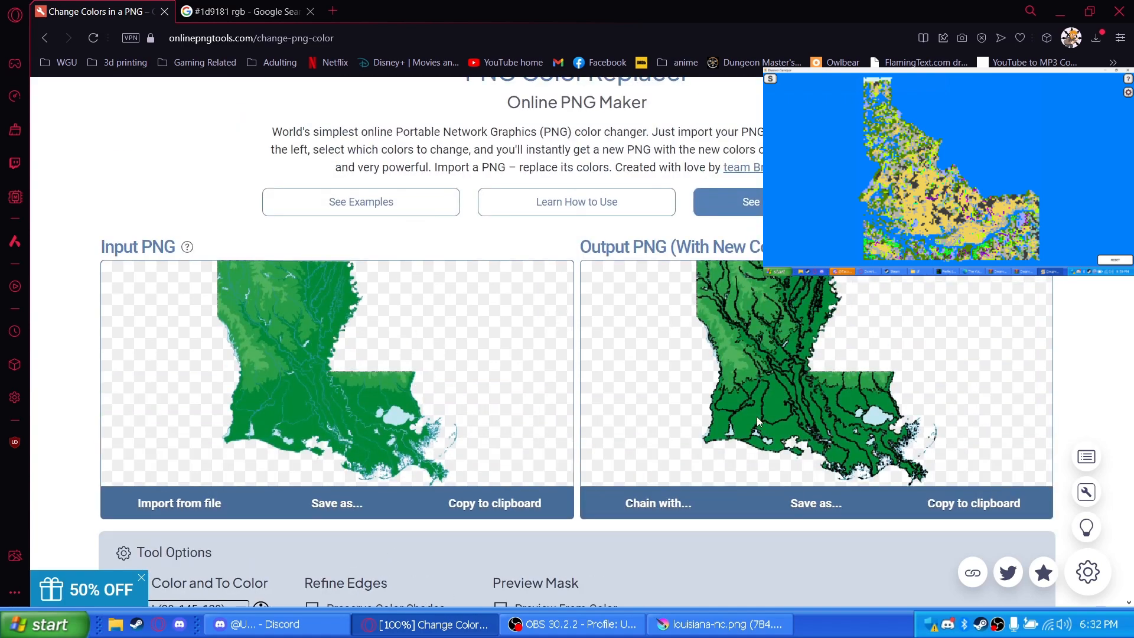
pyautogui.scroll(-1, 728, 450)
# Download the recolored map as a PNG and load it as the new input image of the color replacer
pyautogui.click(802, 431)
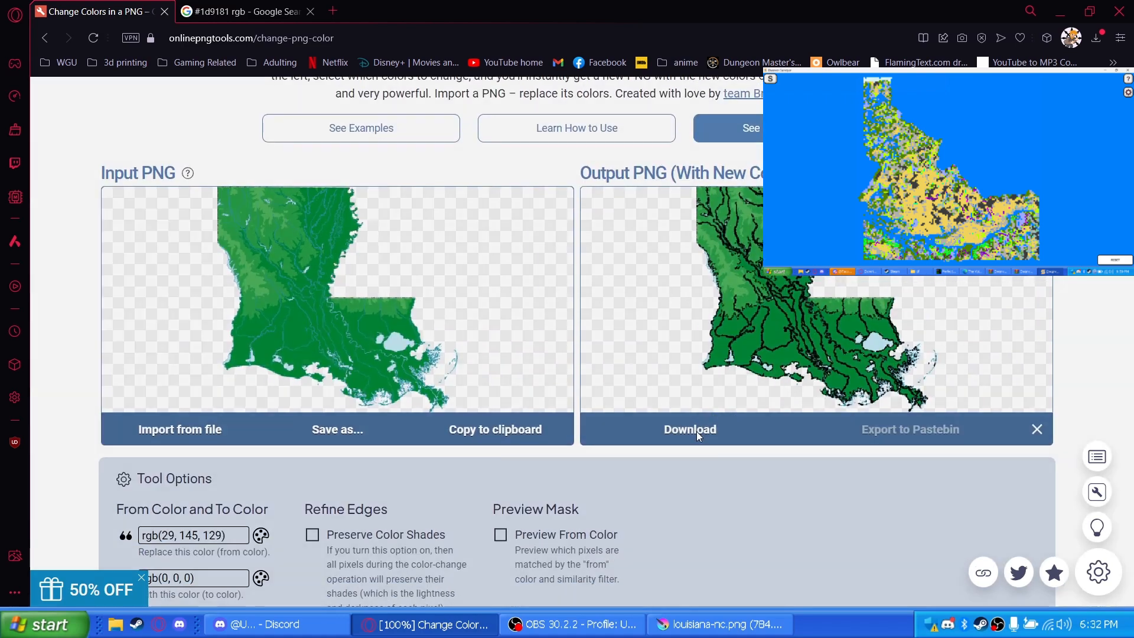
pyautogui.click(694, 431)
pyautogui.click(674, 409)
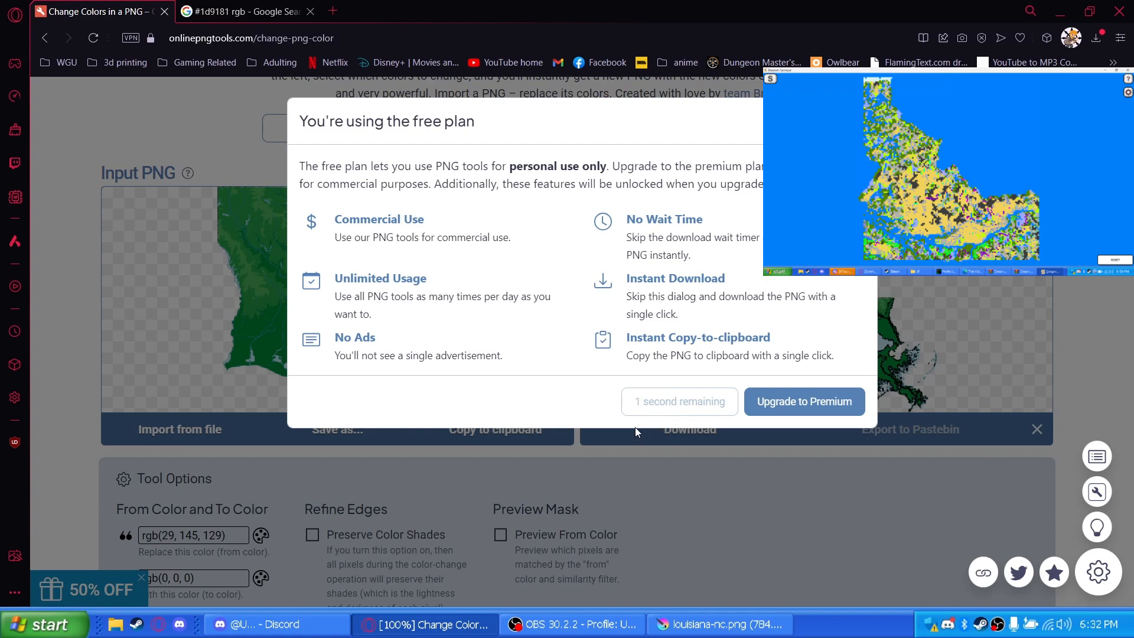
pyautogui.click(444, 332)
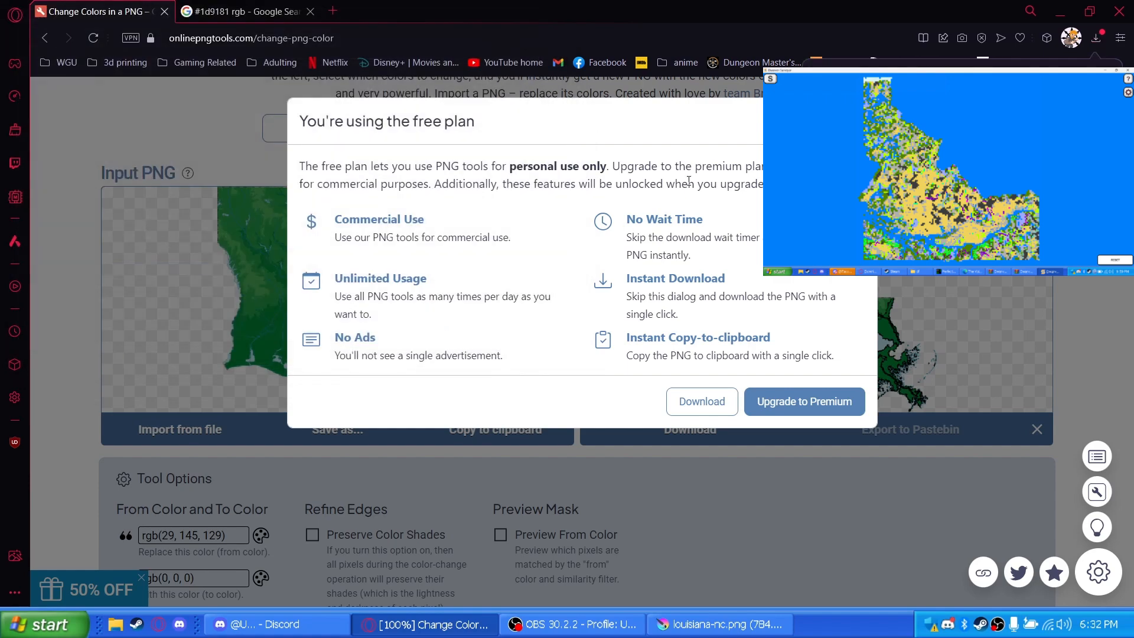
pyautogui.click(1081, 322)
pyautogui.click(859, 121)
pyautogui.click(157, 434)
pyautogui.doubleClick(227, 348)
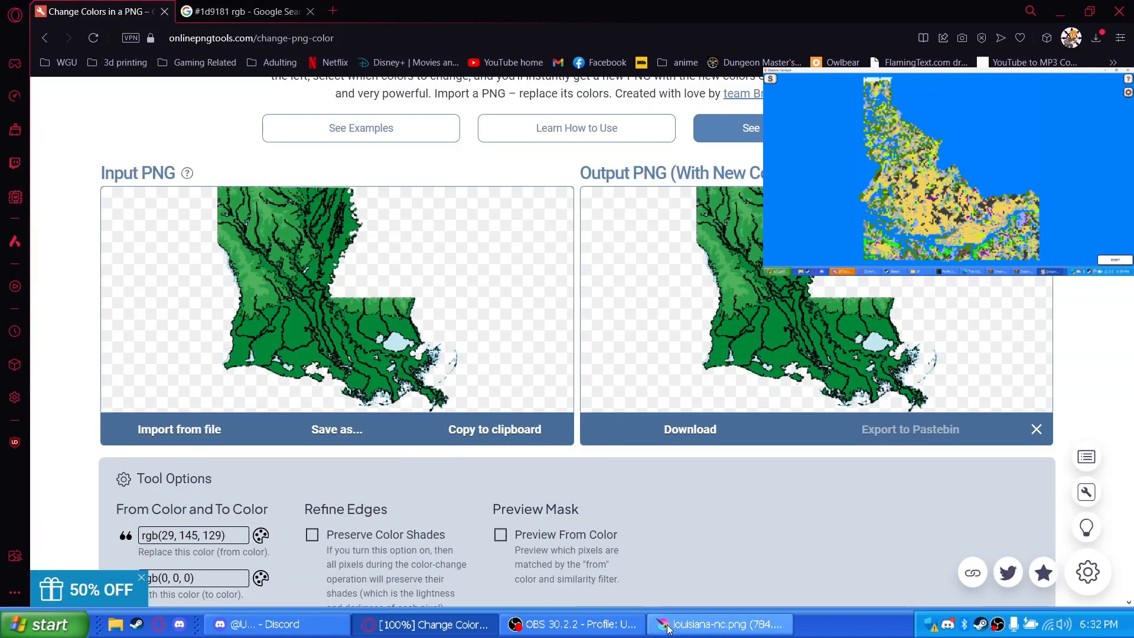
# Switch to Krita, sample the light blue water color on the map, and select its hex code #c1e7f1 for copying
pyautogui.click(722, 625)
pyautogui.scroll(-4, 679, 427)
pyautogui.scroll(5, 859, 467)
pyautogui.click(856, 519)
pyautogui.scroll(-4, 853, 508)
pyautogui.hotkey('alt', 'Tab')
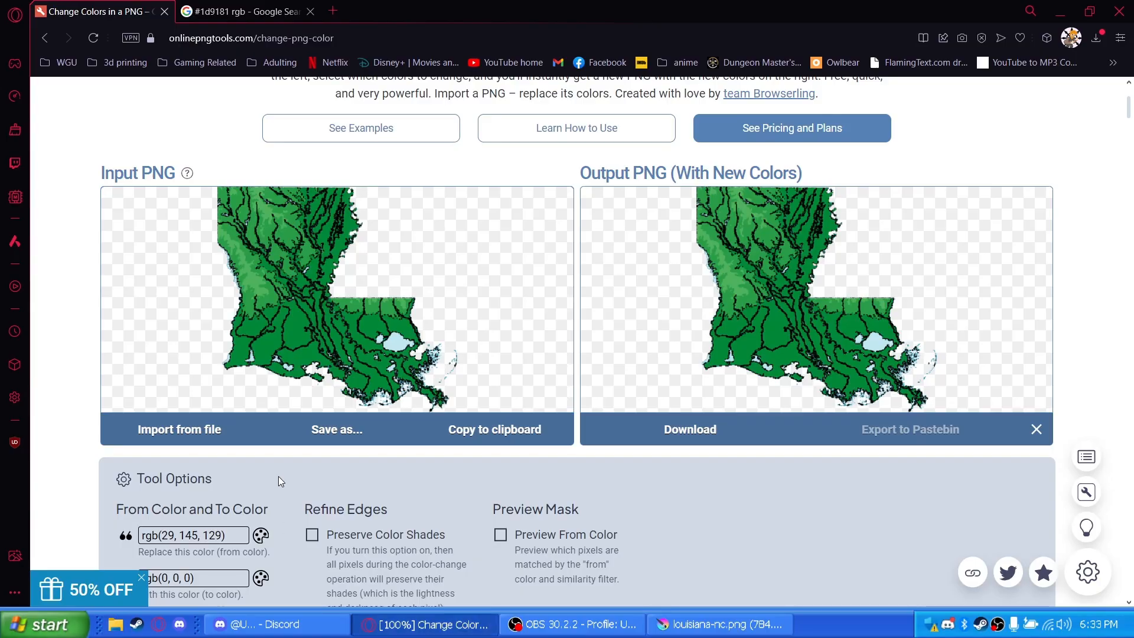
pyautogui.hotkey('alt', 'Tab')
pyautogui.click(110, 43)
pyautogui.moveTo(668, 419); pyautogui.dragTo(742, 415)
pyautogui.hotkey('ctrl', 'c')
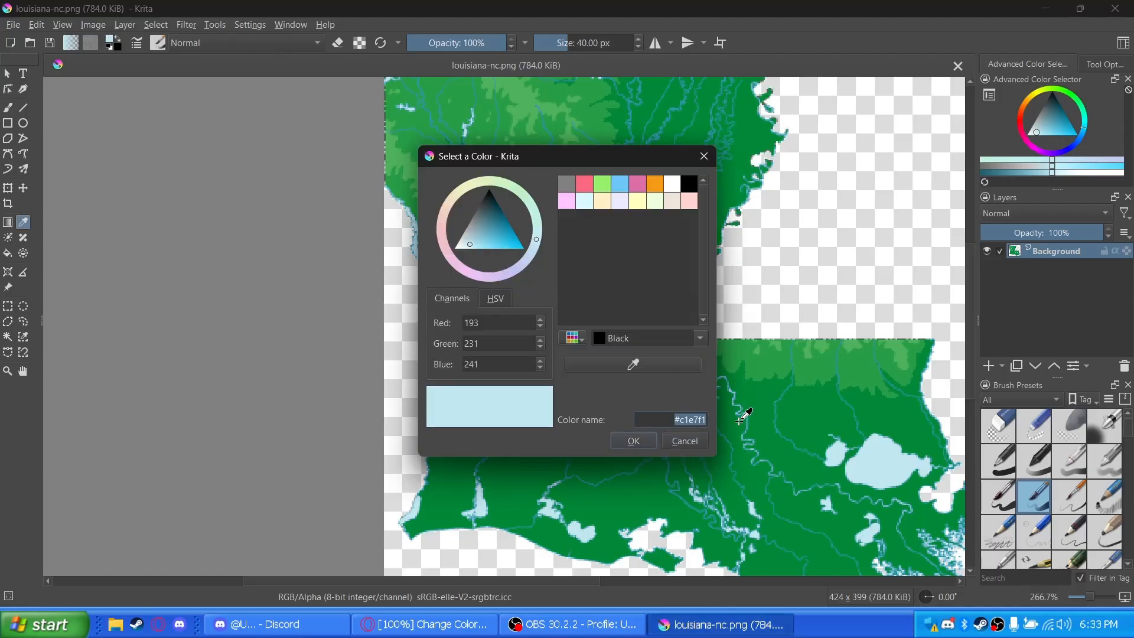
# Switch to the Opera browser, search "#c1e7f1 rgb" in the Google tab, and select the RGB value 193, 231, 241
pyautogui.click(425, 624)
pyautogui.click(267, 8)
pyautogui.click(264, 113)
pyautogui.press('BackSpace')
pyautogui.press('BackSpace')
pyautogui.press('BackSpace')
pyautogui.press('BackSpace')
pyautogui.press('BackSpace')
pyautogui.press('BackSpace')
pyautogui.press('BackSpace')
pyautogui.press('BackSpace')
pyautogui.press('BackSpace')
pyautogui.press('BackSpace')
pyautogui.press('BackSpace')
pyautogui.hotkey('ctrl', 'v')
pyautogui.write('rgb')
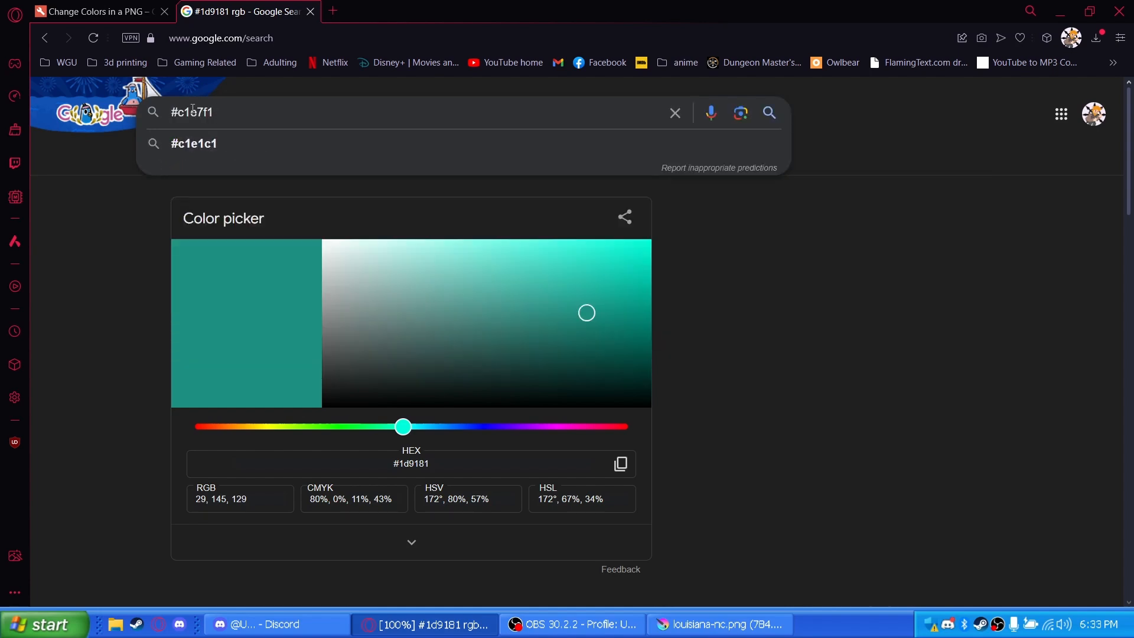
pyautogui.press('Return')
pyautogui.moveTo(252, 500); pyautogui.dragTo(195, 500)
# Set the color to replace to rgb(193, 231, 241) in the color replacer and download the output PNG
pyautogui.click(111, 6)
pyautogui.moveTo(161, 535); pyautogui.dragTo(221, 536)
pyautogui.write('193, 231, 241')
pyautogui.scroll(3, 830, 350)
pyautogui.scroll(-4, 821, 353)
pyautogui.click(691, 357)
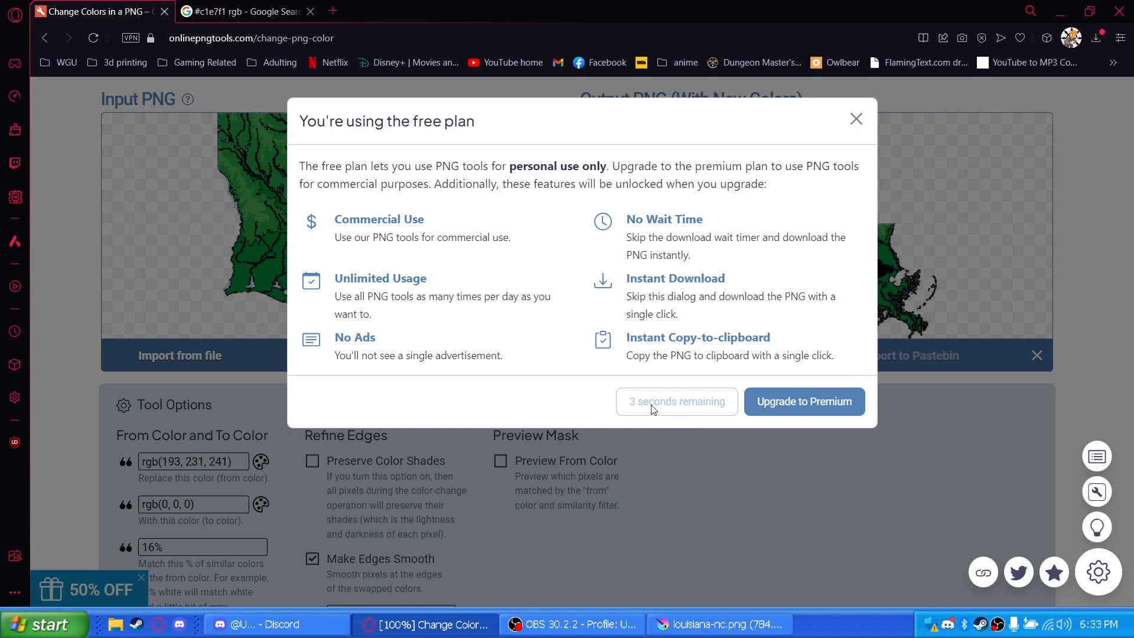
pyautogui.click(690, 404)
pyautogui.click(442, 331)
# Switch to Krita and open output-onlinepngtools (12).png
pyautogui.click(712, 624)
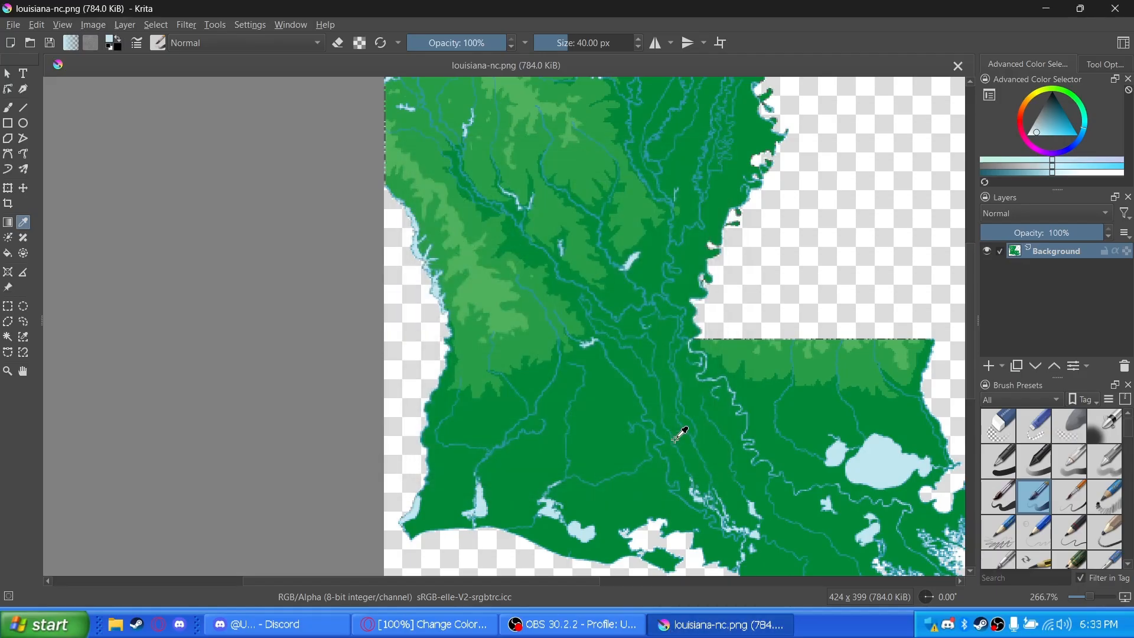
pyautogui.scroll(2, 578, 408)
pyautogui.scroll(-3, 578, 408)
pyautogui.hotkey('ctrl', 'o')
pyautogui.doubleClick(215, 152)
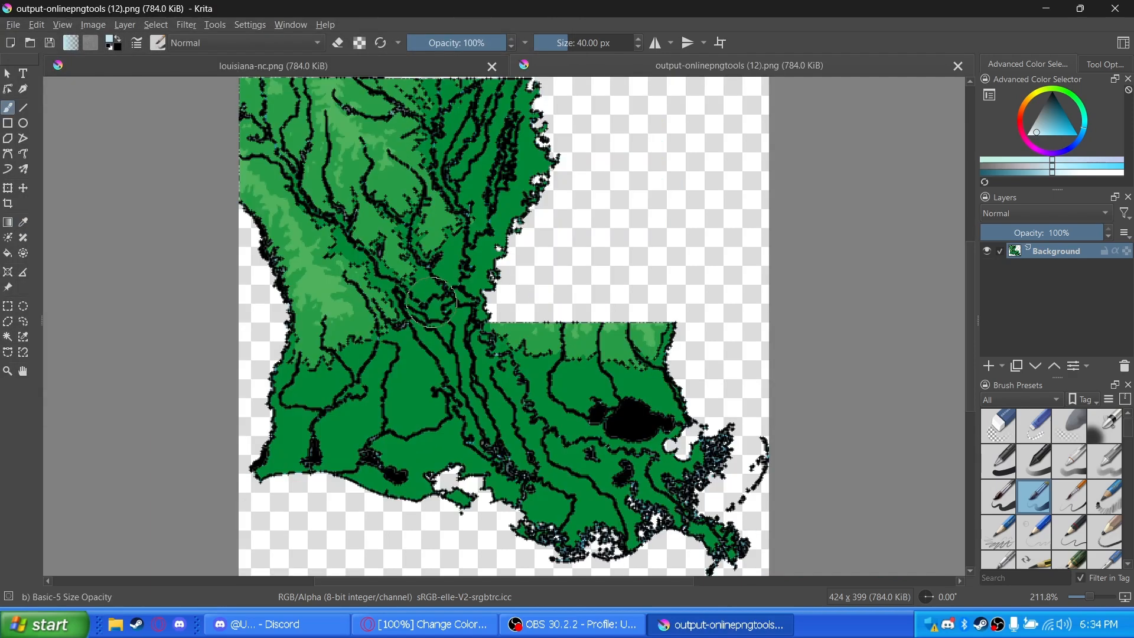
# Sample black from the large lake and fill the transparent areas east and southwest of the state with it
pyautogui.click(23, 222)
pyautogui.click(631, 416)
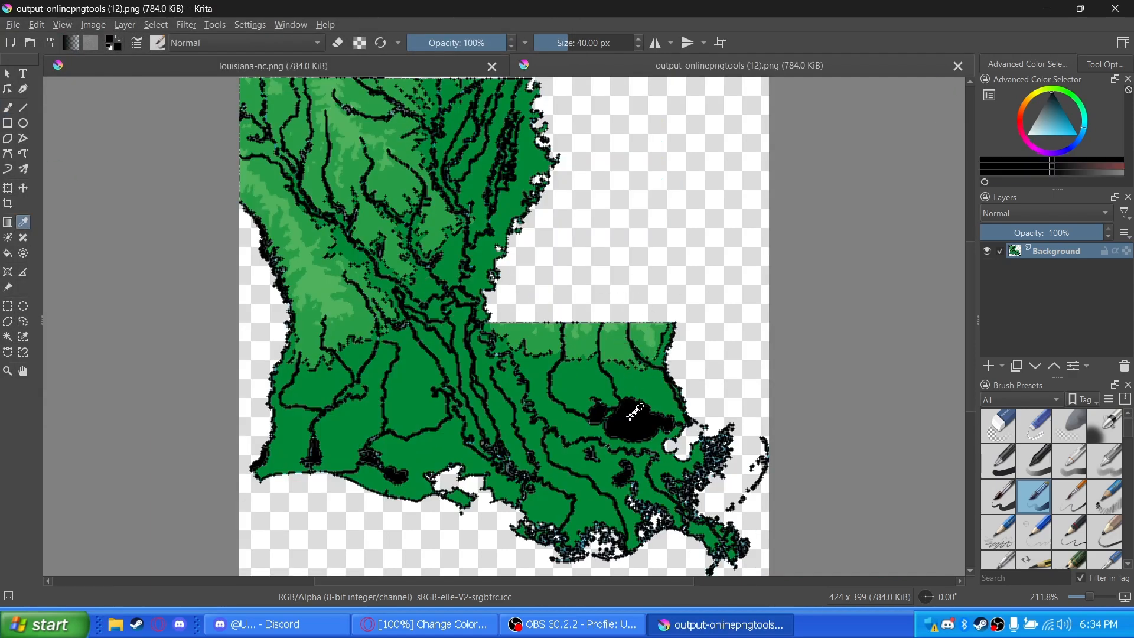
pyautogui.click(7, 253)
pyautogui.click(678, 229)
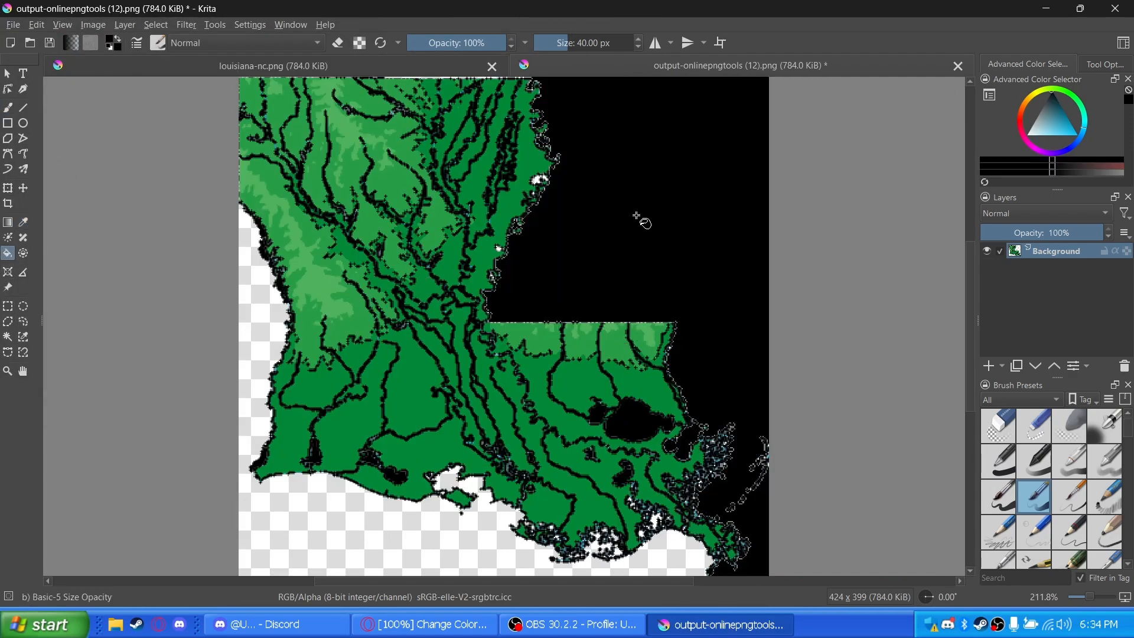
pyautogui.click(442, 537)
# Fill the larger white gaps among the marsh pixels along the southeastern coast with black
pyautogui.scroll(9, 516, 539)
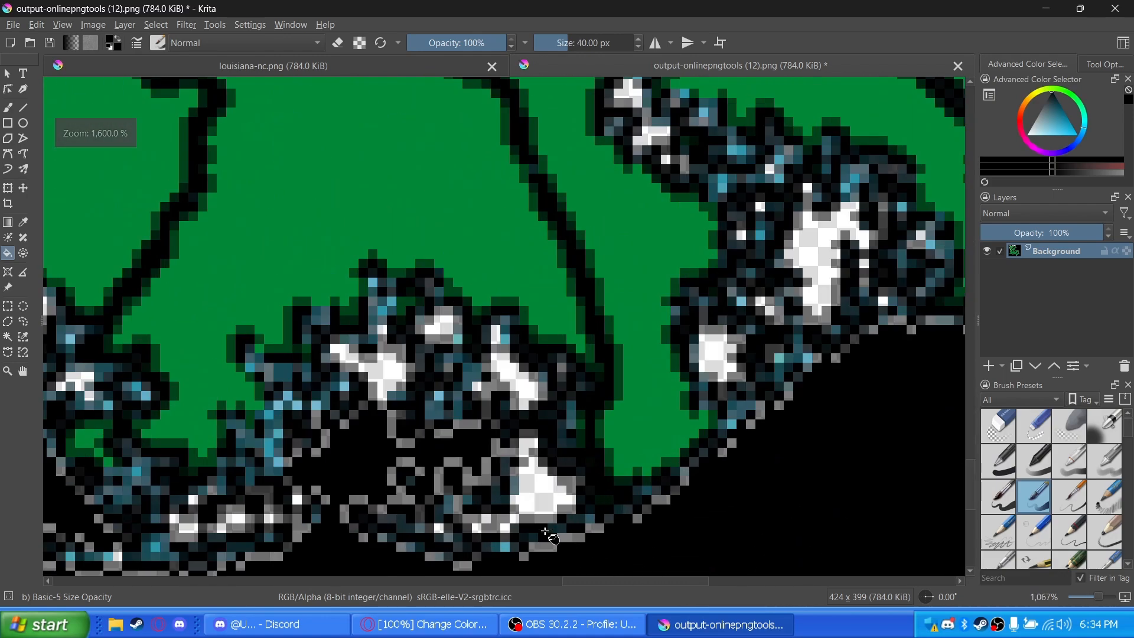
pyautogui.click(439, 326)
pyautogui.click(378, 364)
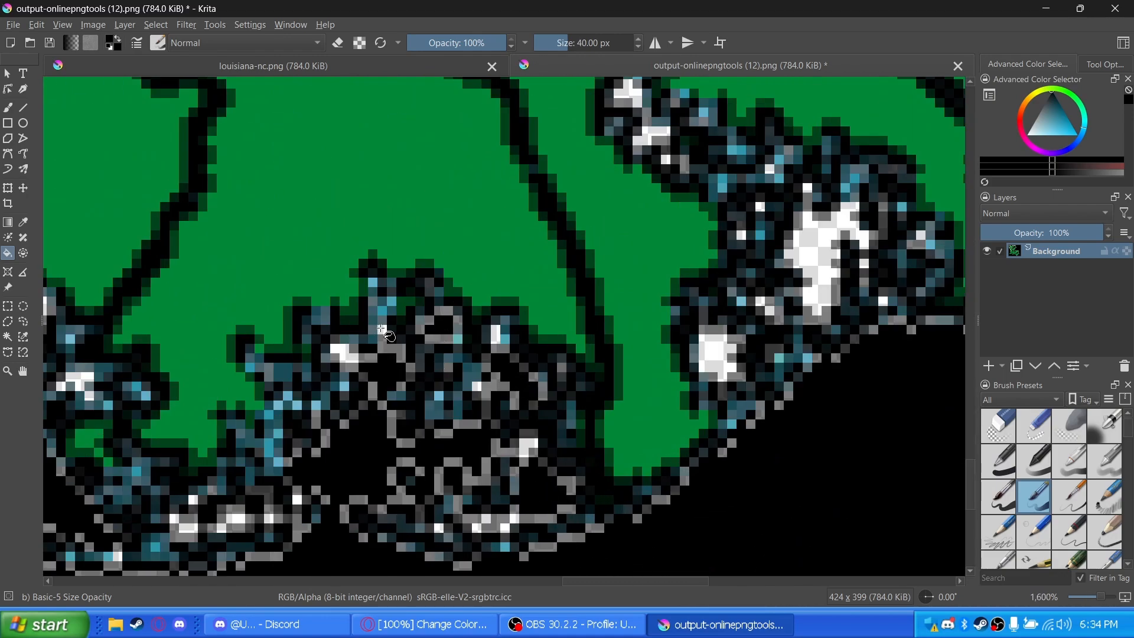
pyautogui.click(349, 354)
pyautogui.click(739, 346)
pyautogui.click(821, 267)
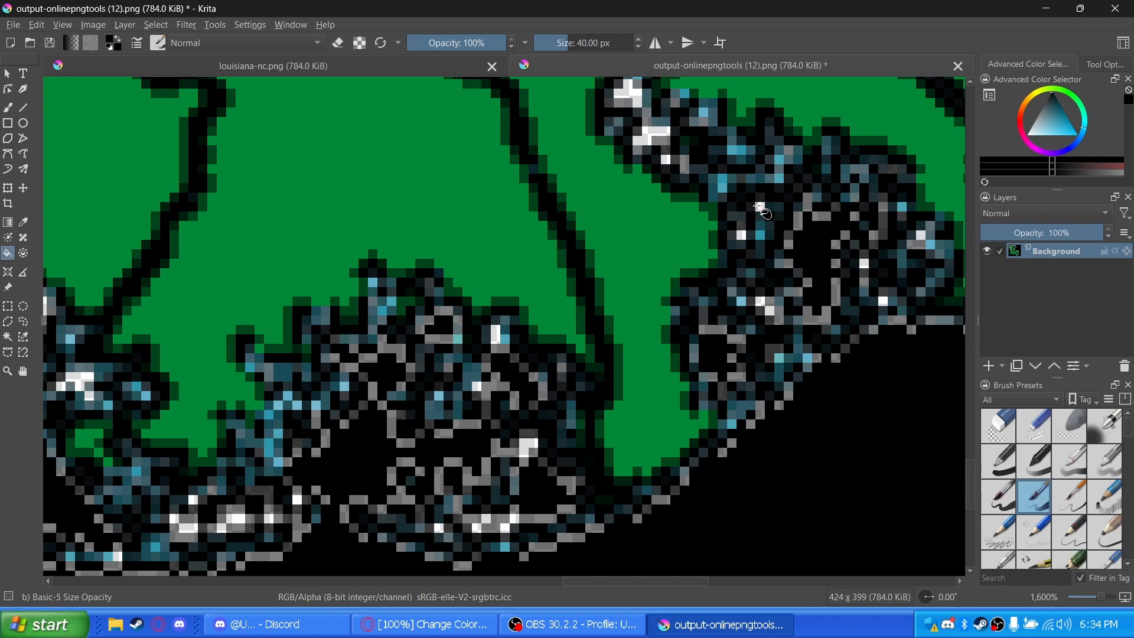
pyautogui.click(742, 237)
pyautogui.click(653, 137)
pyautogui.click(636, 99)
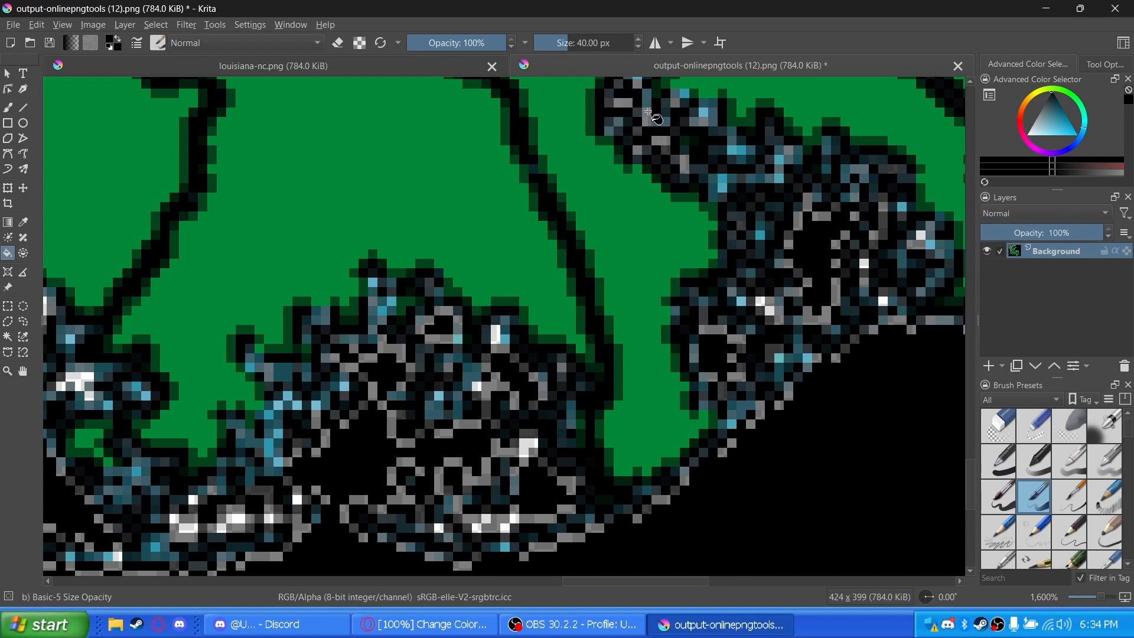
pyautogui.click(764, 303)
pyautogui.click(885, 301)
pyautogui.click(865, 264)
pyautogui.click(924, 236)
# Fill the remaining small white pixels along the lower edge of the southern marsh shoreline with black
pyautogui.scroll(-2, 747, 302)
pyautogui.scroll(4, 612, 419)
pyautogui.click(613, 407)
pyautogui.click(628, 388)
pyautogui.click(669, 402)
pyautogui.click(709, 254)
pyautogui.click(612, 125)
pyautogui.click(536, 406)
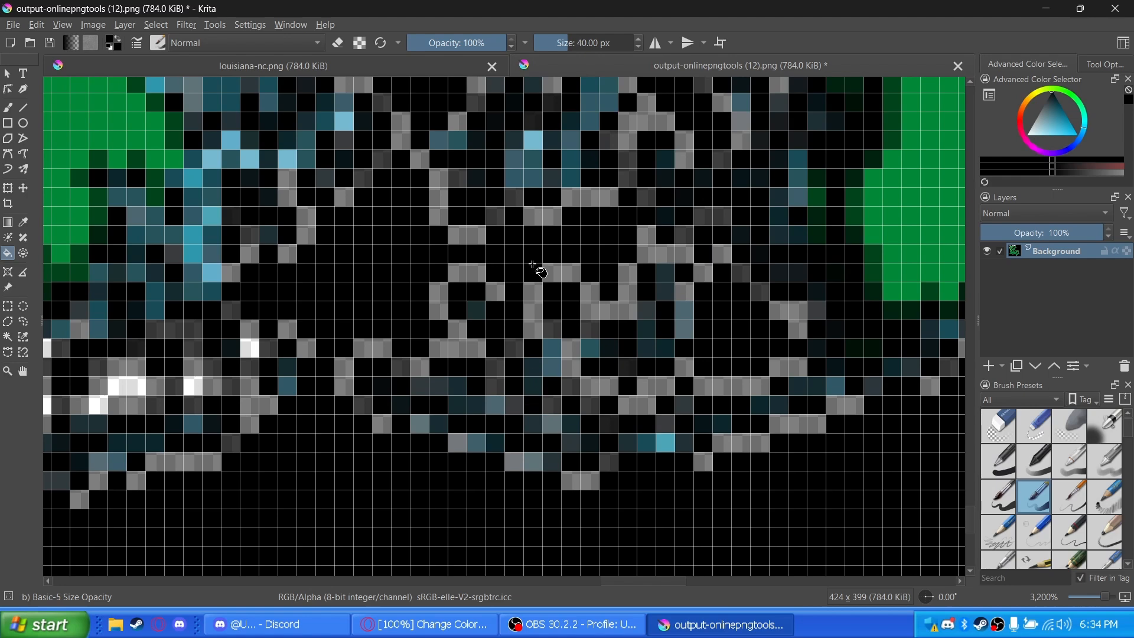
pyautogui.scroll(-3, 378, 279)
pyautogui.scroll(4, 342, 292)
pyautogui.click(331, 260)
pyautogui.click(319, 280)
pyautogui.click(444, 265)
pyautogui.click(514, 208)
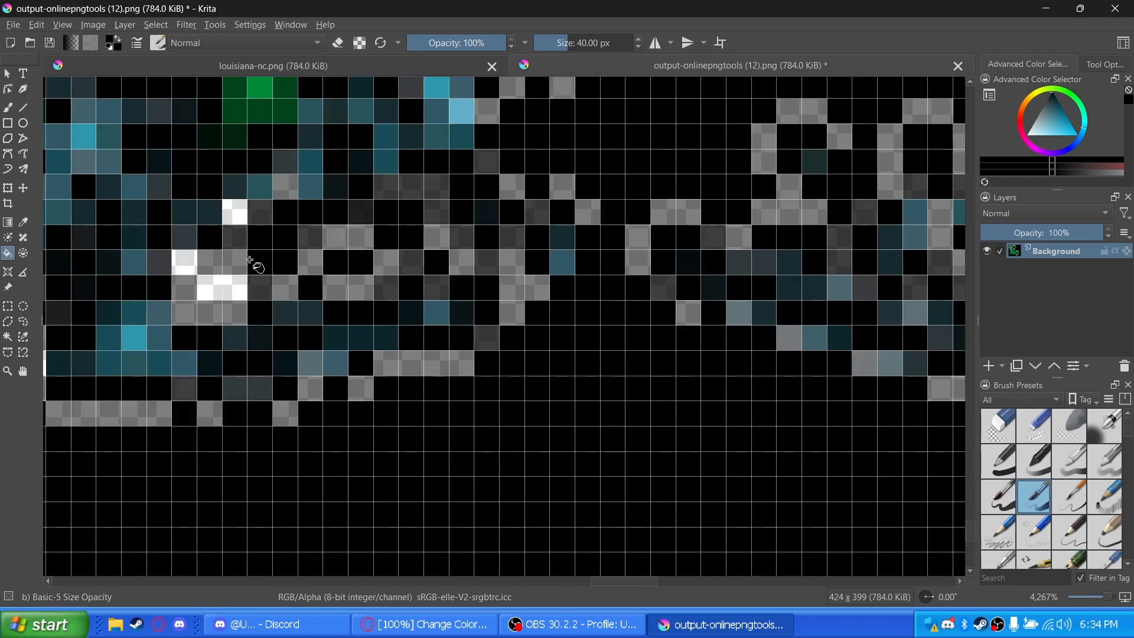
pyautogui.click(222, 288)
pyautogui.click(184, 263)
pyautogui.click(234, 213)
# Fill the white patches in the marsh inlets farther west along the southern coast with black
pyautogui.scroll(-7, 307, 186)
pyautogui.scroll(6, 175, 141)
pyautogui.click(146, 227)
pyautogui.click(130, 167)
pyautogui.click(231, 277)
pyautogui.click(225, 288)
pyautogui.click(220, 357)
pyautogui.click(355, 248)
pyautogui.click(505, 293)
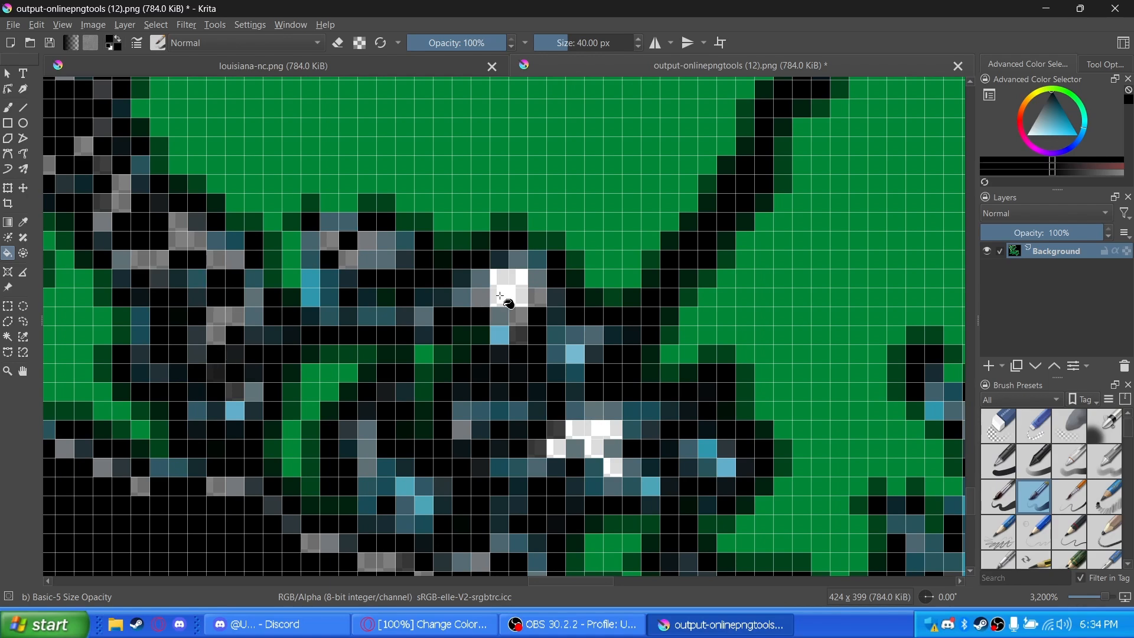
# Fill the white pixels around the small island on the southern coast and in other coastline gaps with black
pyautogui.scroll(-6, 361, 284)
pyautogui.scroll(4, 362, 285)
pyautogui.click(393, 141)
pyautogui.scroll(2, 380, 101)
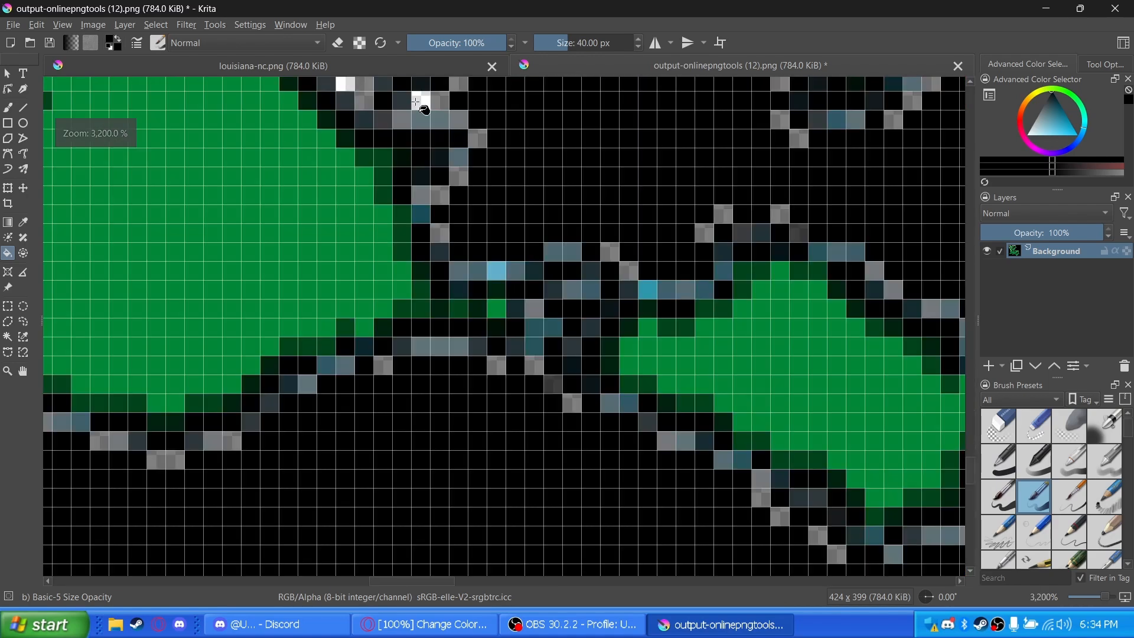
pyautogui.scroll(-5, 346, 83)
pyautogui.scroll(4, 231, 462)
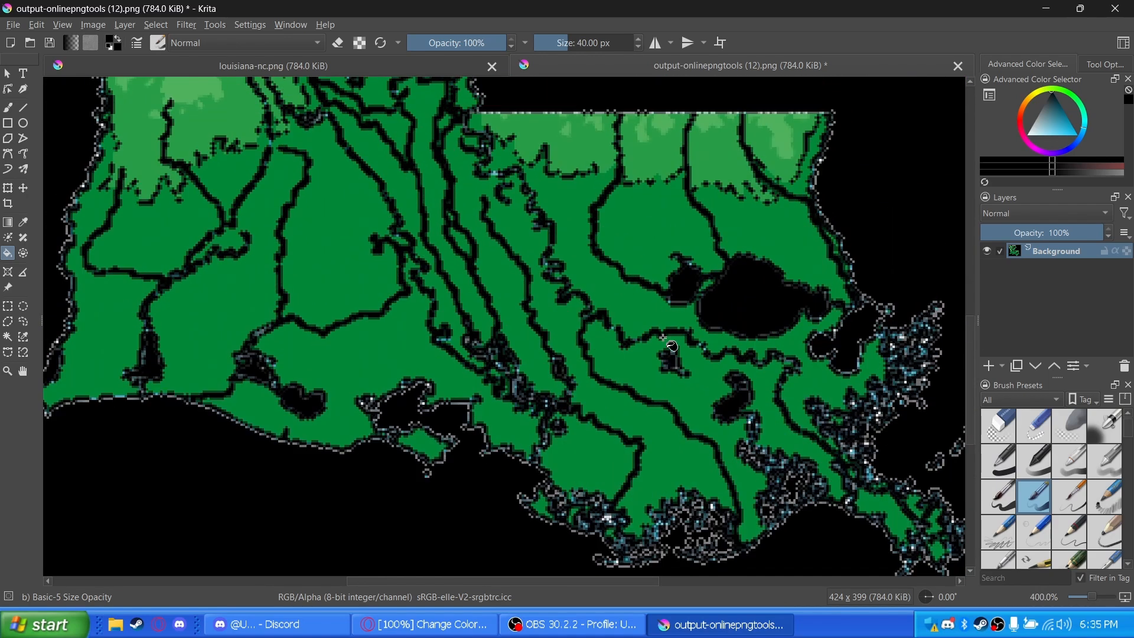
pyautogui.click(71, 532)
pyautogui.click(236, 468)
pyautogui.click(237, 445)
pyautogui.click(372, 460)
pyautogui.click(351, 558)
# Fill the white pixels along the state's northeastern border with black
pyautogui.scroll(-5, 350, 558)
pyautogui.scroll(4, 391, 492)
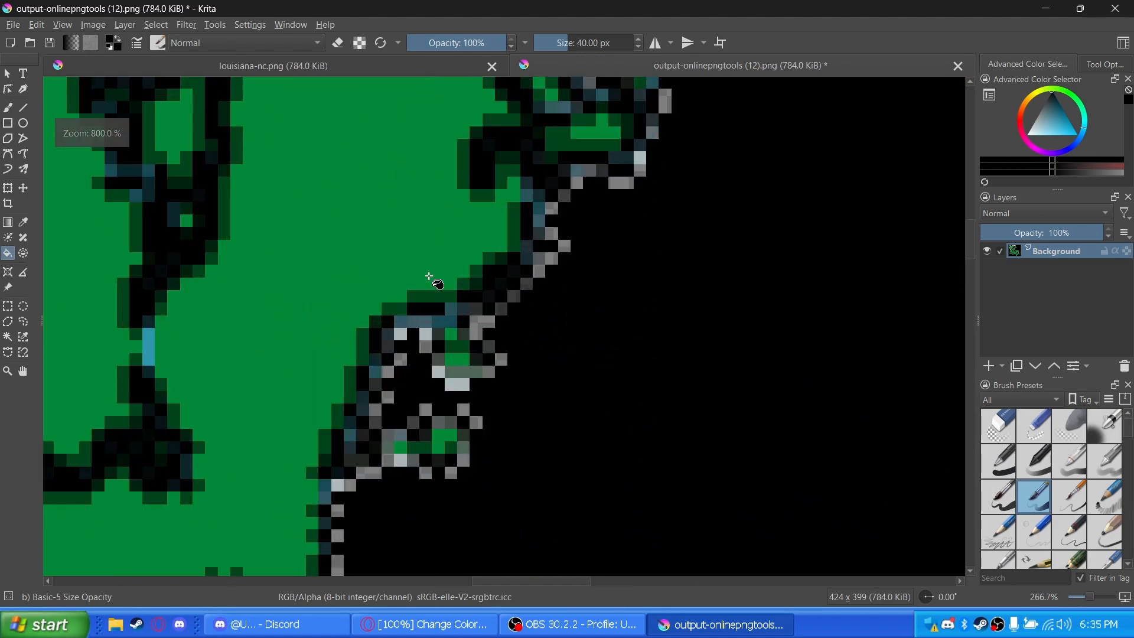
pyautogui.scroll(-5, 397, 337)
pyautogui.scroll(3, 359, 416)
pyautogui.click(345, 368)
pyautogui.scroll(-2, 329, 345)
pyautogui.scroll(5, 302, 443)
pyautogui.click(290, 429)
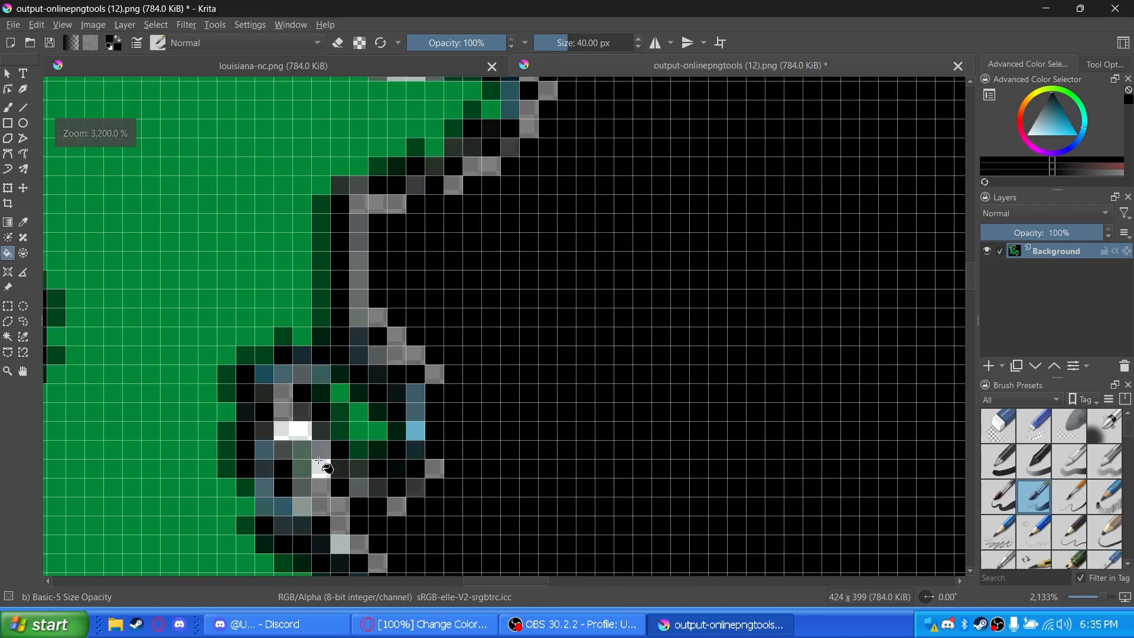
pyautogui.scroll(-3, 422, 213)
pyautogui.scroll(-6, 507, 181)
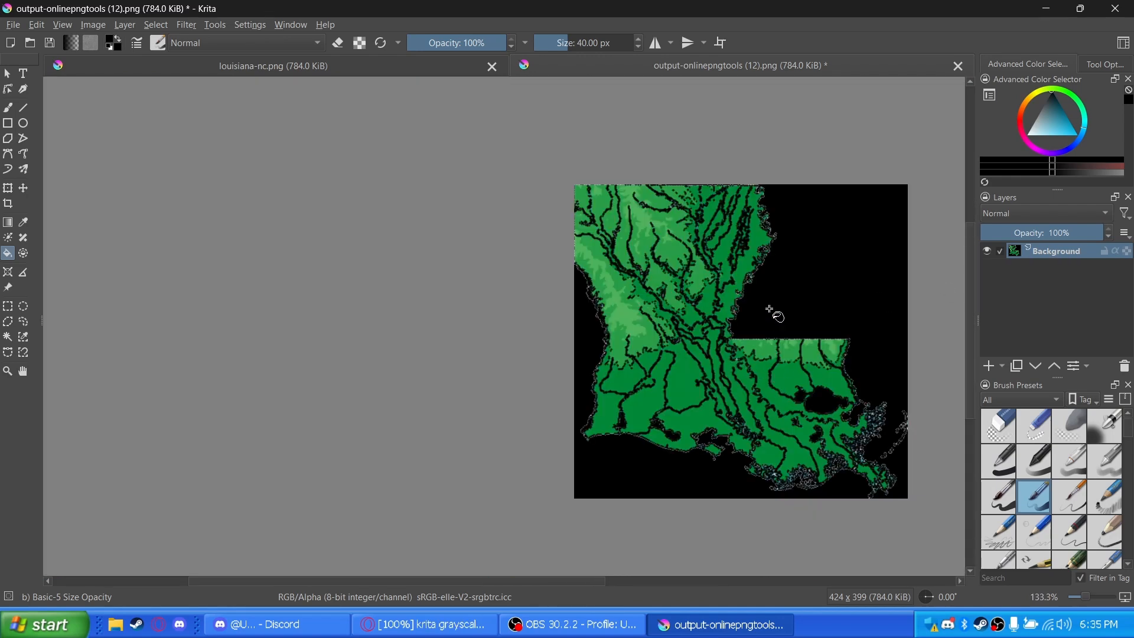
# Desaturate the map with the Max method after comparing the other desaturation methods
pyautogui.hotkey('ctrl', 'shift', 'u')
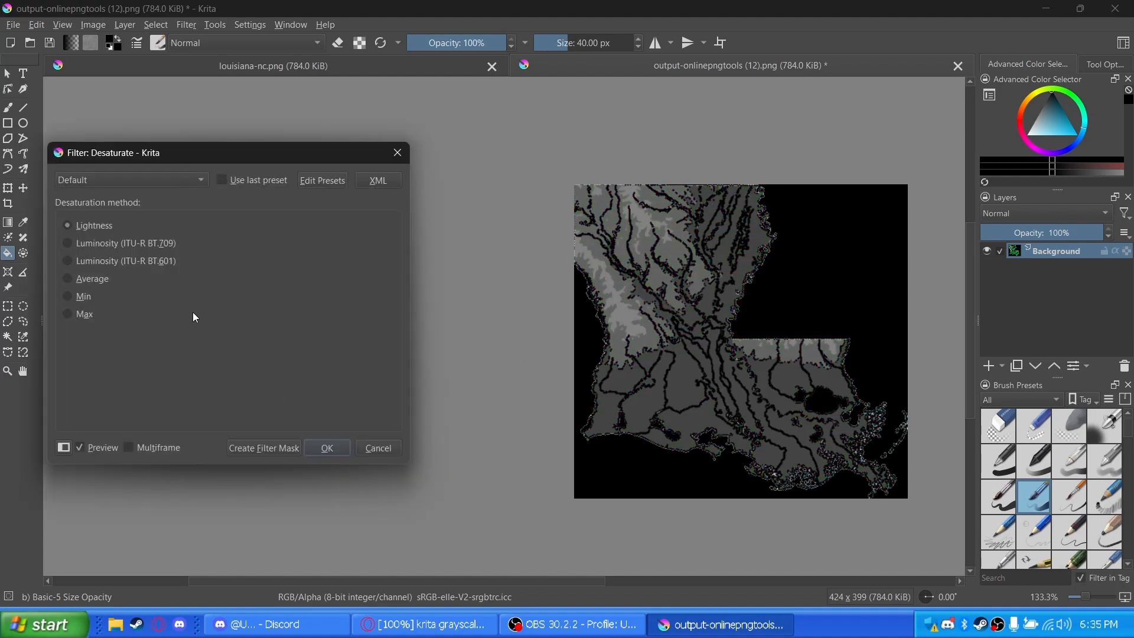
pyautogui.click(90, 245)
pyautogui.click(87, 259)
pyautogui.click(90, 243)
pyautogui.click(75, 281)
pyautogui.click(76, 299)
pyautogui.press('Down')
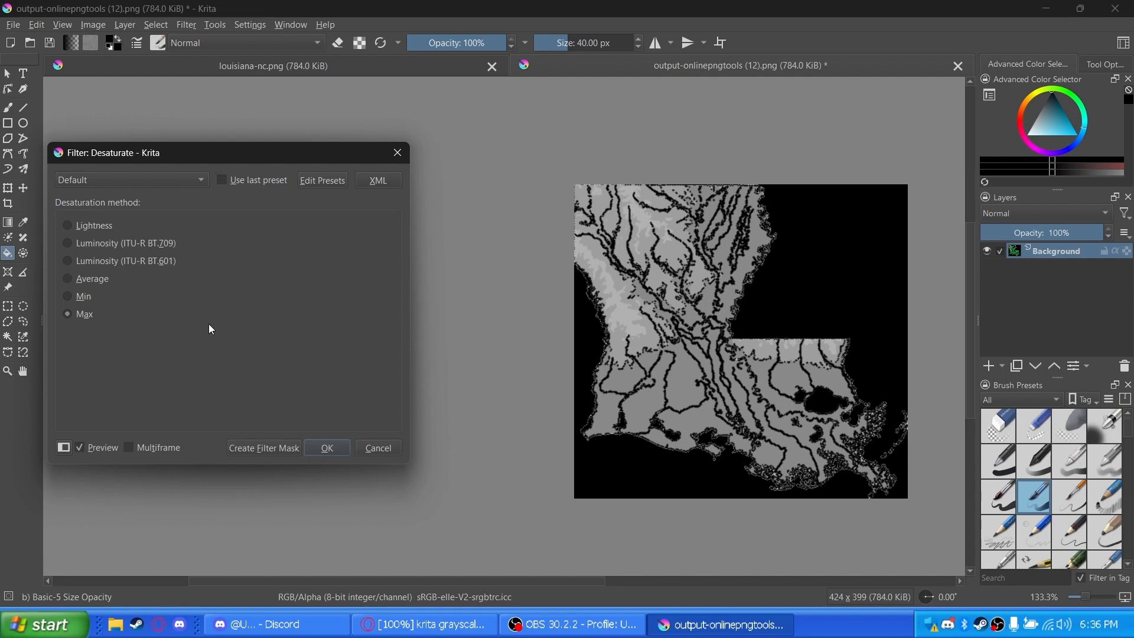
pyautogui.click(331, 453)
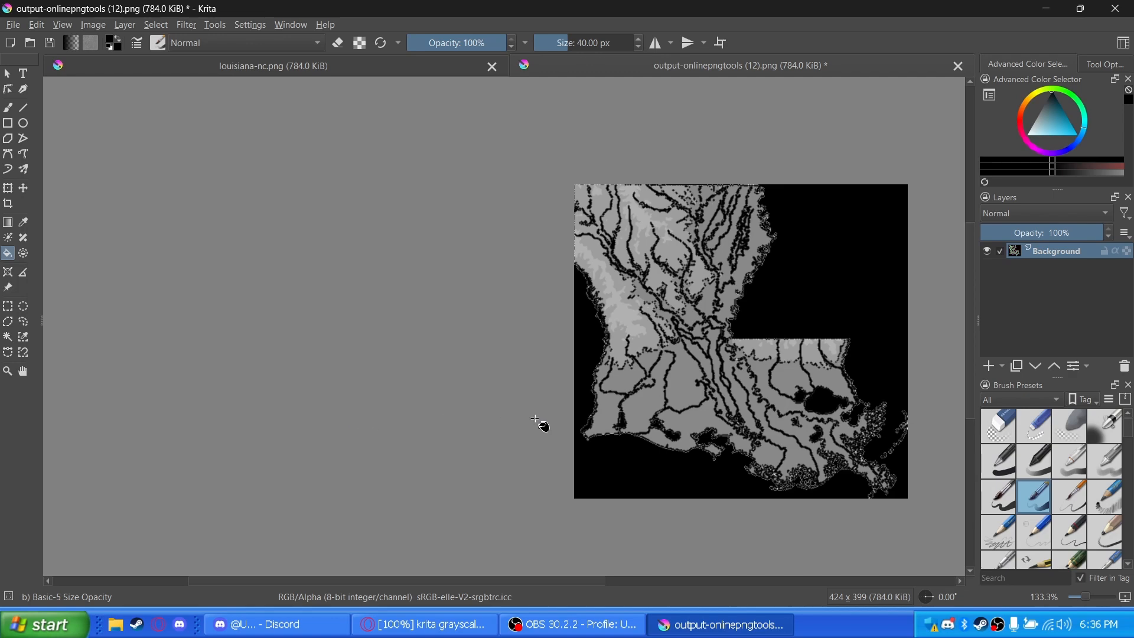
# Save the grayscale map as a PNG named "louisiana map" in Downloads with the default export options
pyautogui.click(13, 25)
pyautogui.click(59, 108)
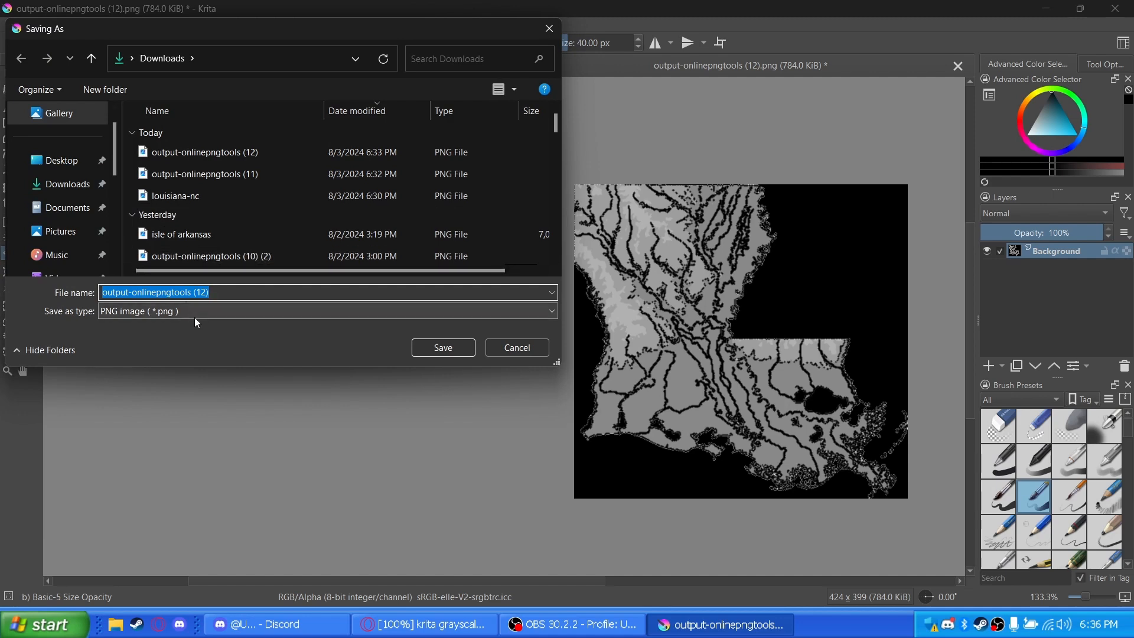
pyautogui.write('lou')
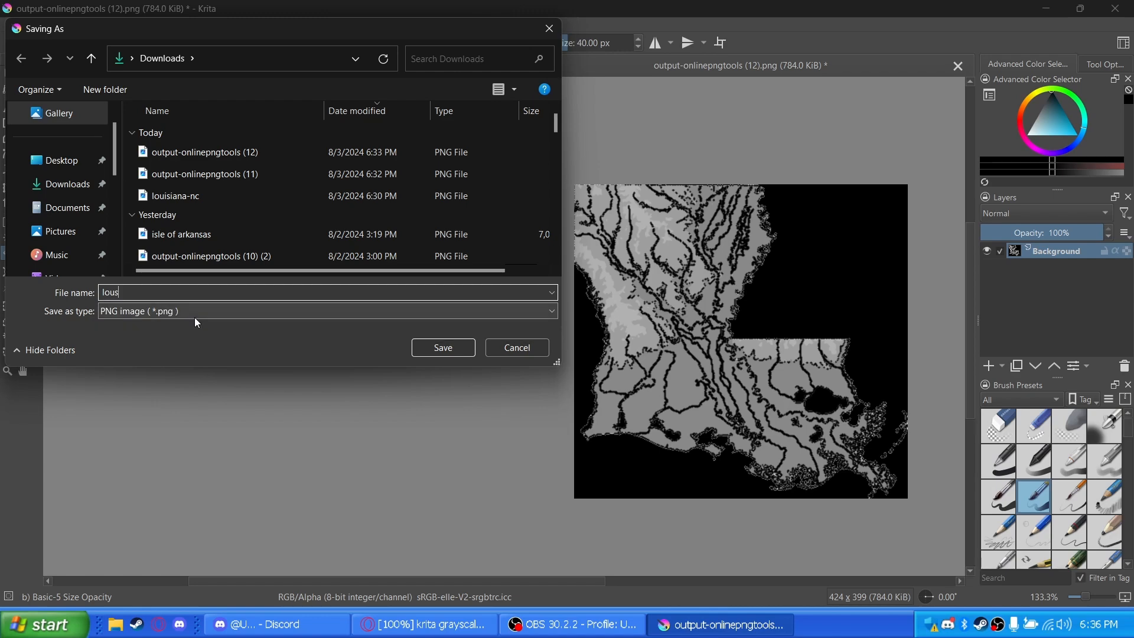
pyautogui.write('isiana map')
pyautogui.press('Return')
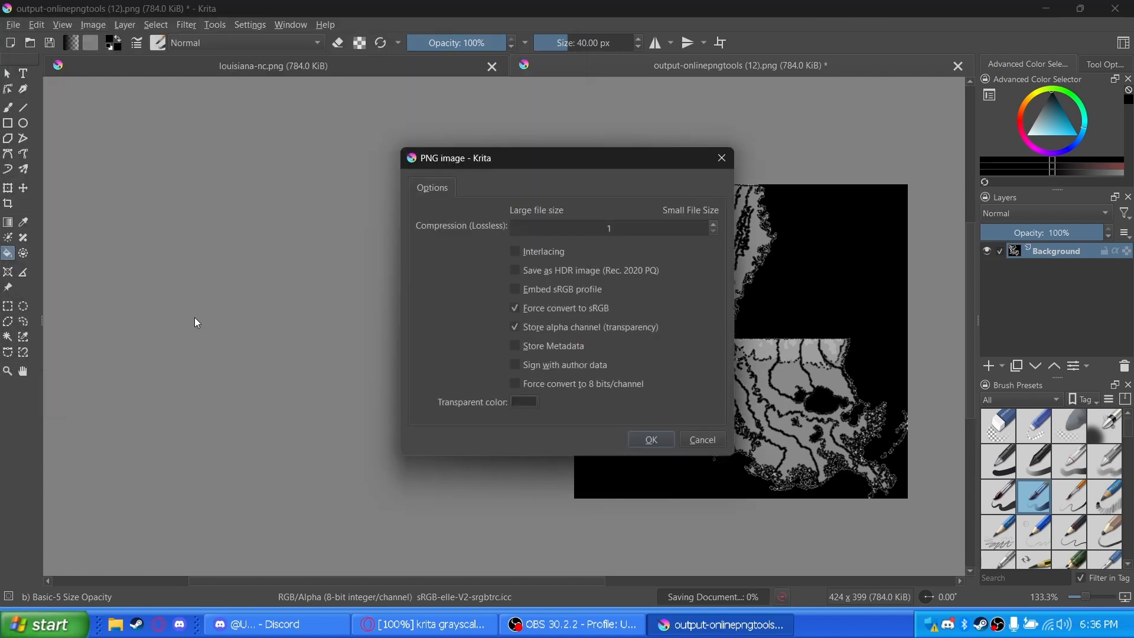
pyautogui.click(648, 441)
# Switch to the Opera browser and load louisiana map.png into the ReduceImages online resizer
pyautogui.hotkey('alt', 'Tab')
pyautogui.click(235, 233)
pyautogui.click(580, 416)
pyautogui.click(482, 479)
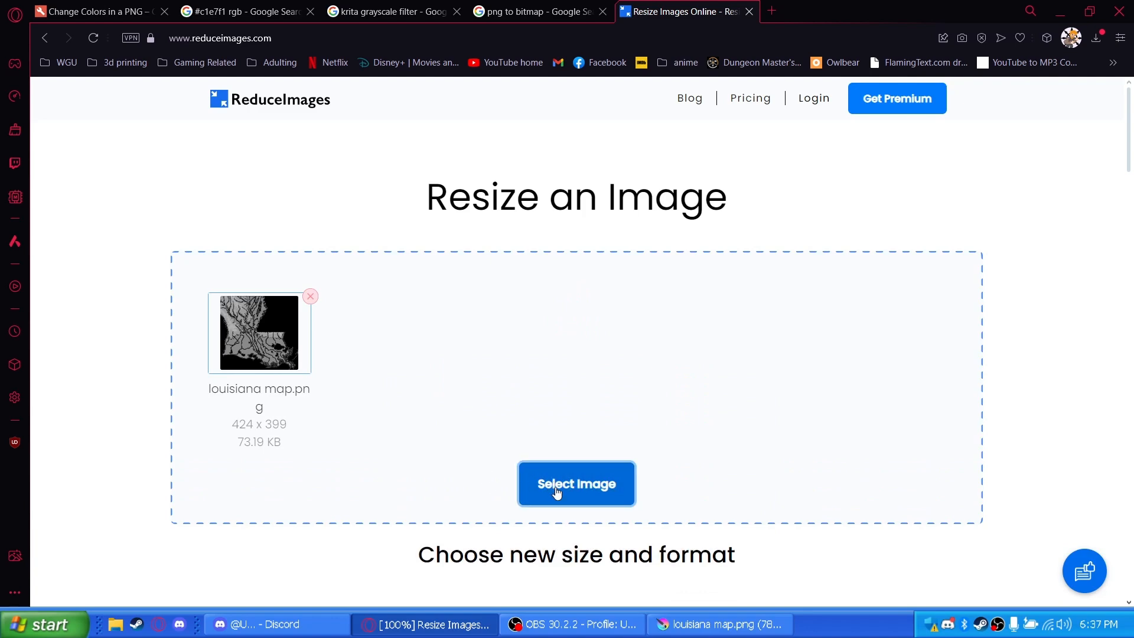
pyautogui.scroll(-5, 552, 491)
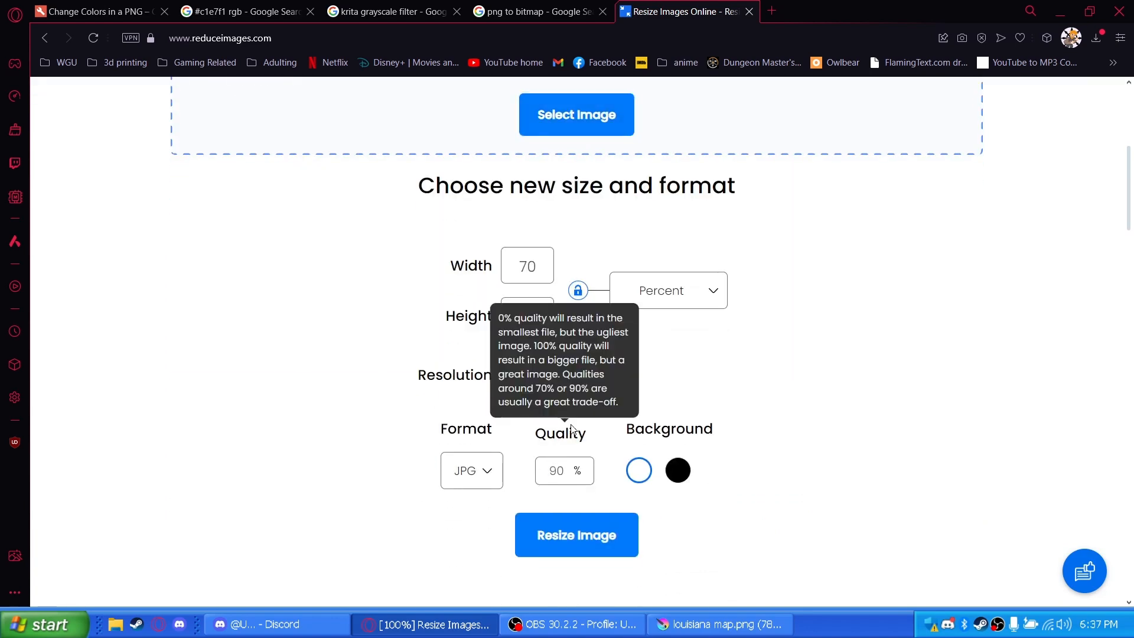
# Set the unit for the resized image's width and height to Pixels
pyautogui.click(685, 293)
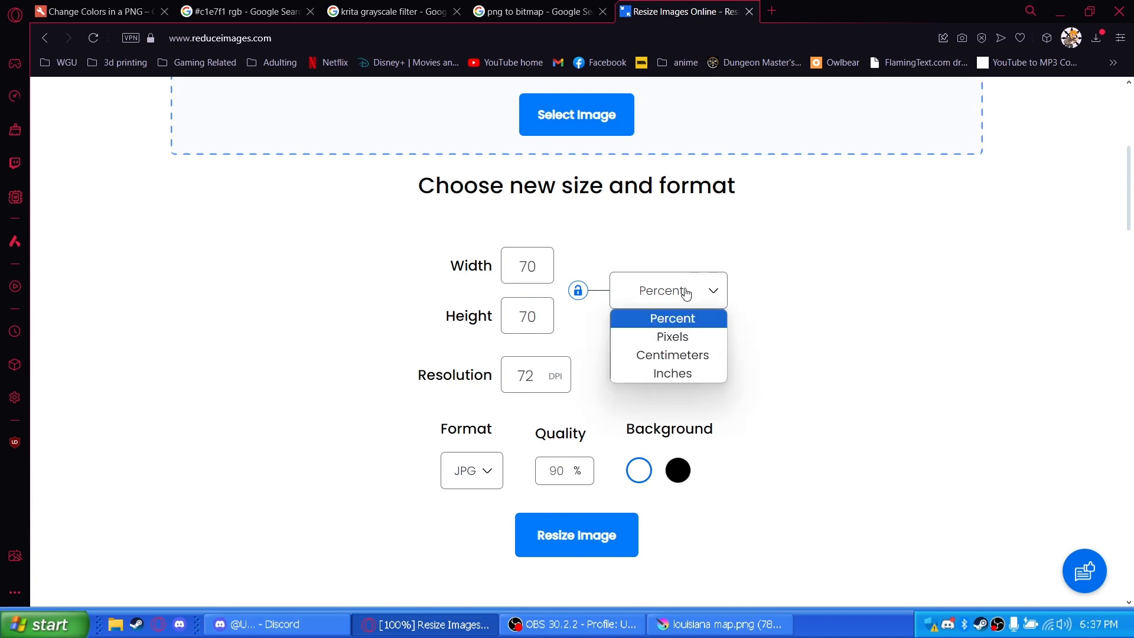
pyautogui.click(667, 335)
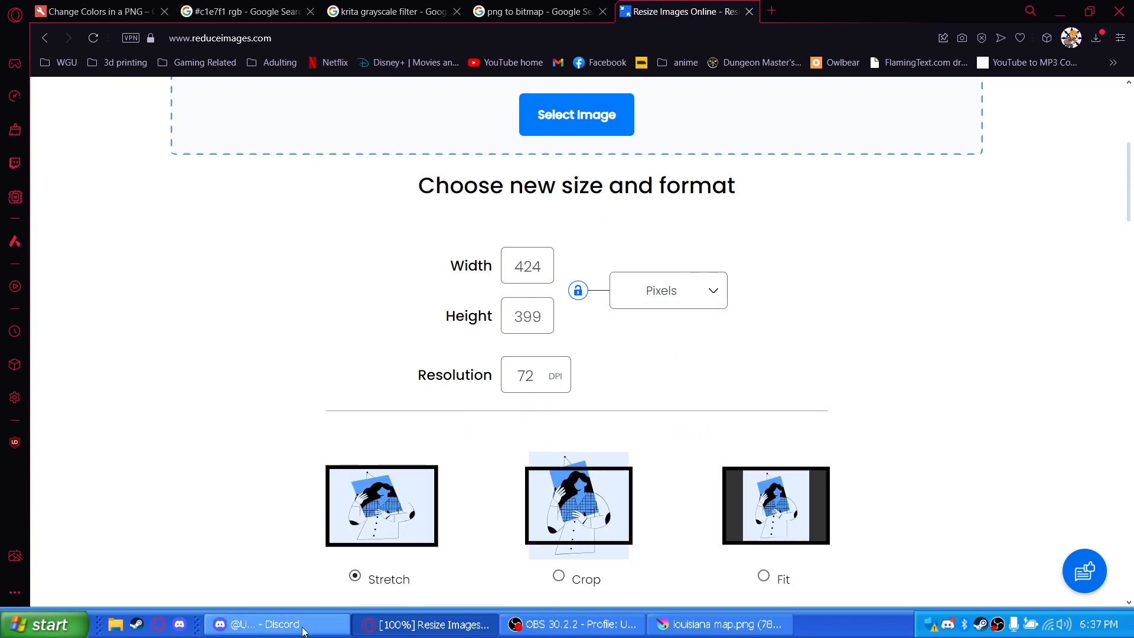
# Launch PerfectWorldDF from its folder in Downloads and check the available X map sizes
pyautogui.click(115, 625)
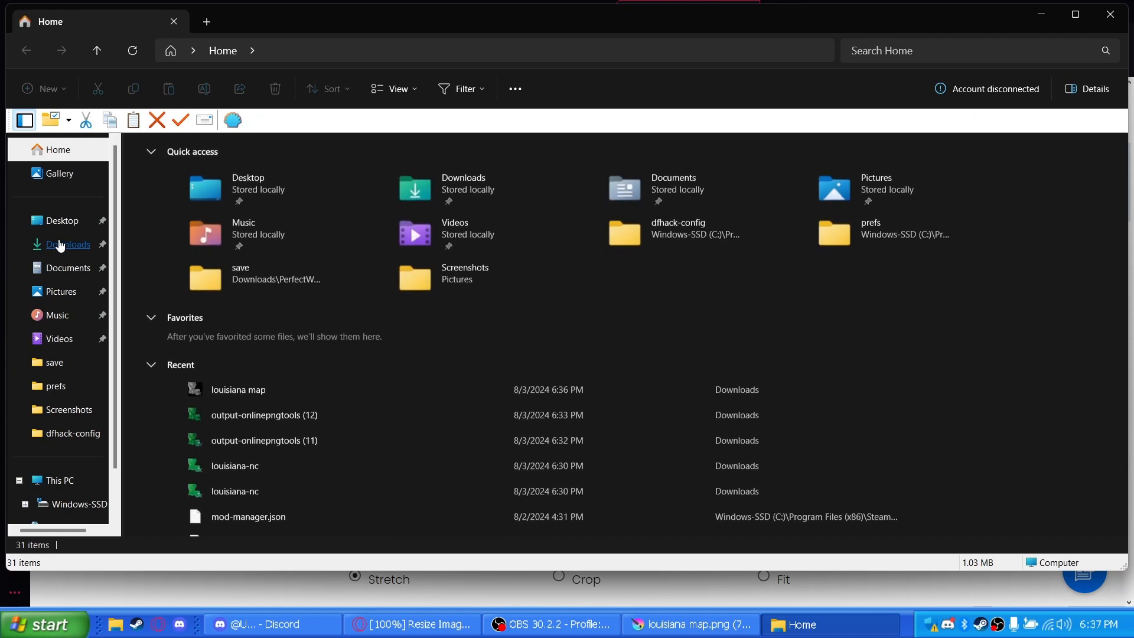
pyautogui.click(60, 245)
pyautogui.scroll(-10, 182, 293)
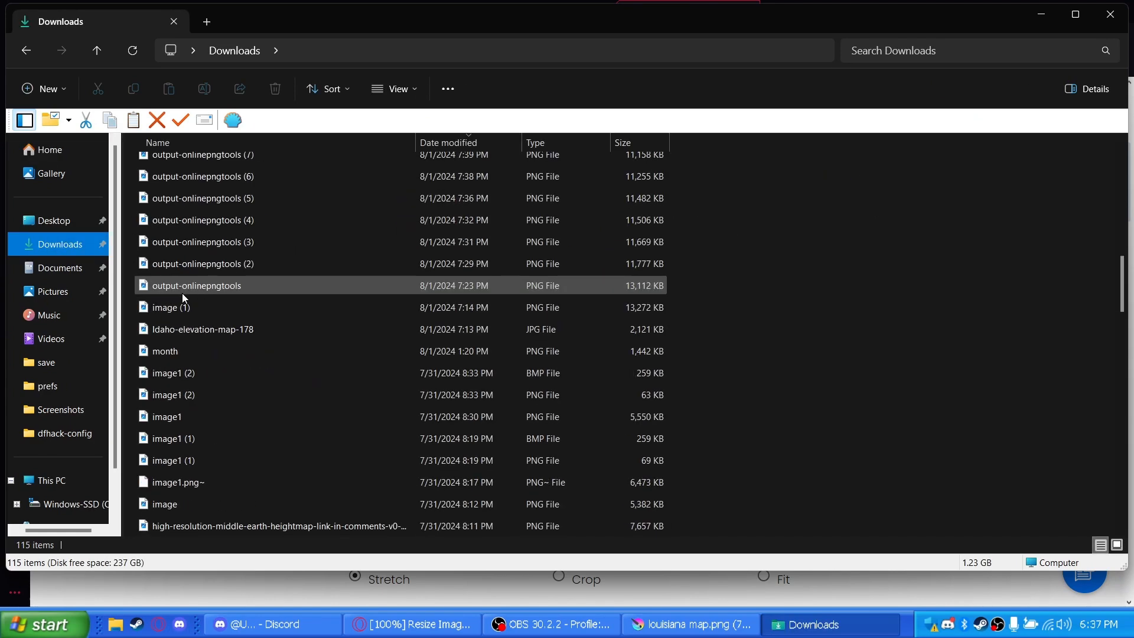
pyautogui.scroll(-5, 182, 293)
pyautogui.doubleClick(176, 310)
pyautogui.doubleClick(170, 223)
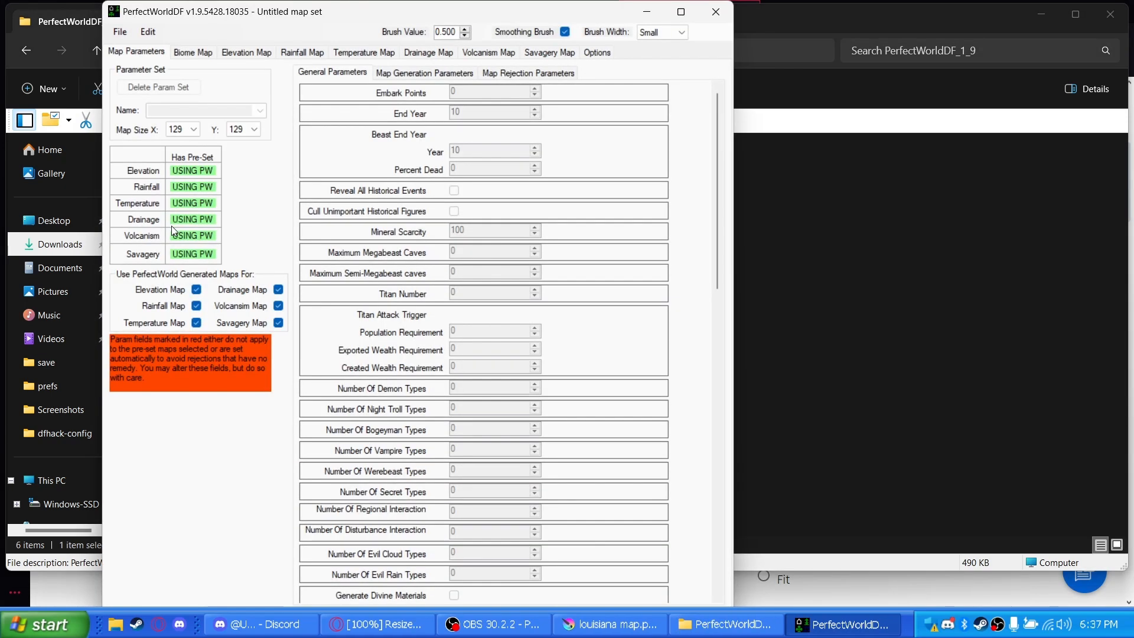
pyautogui.click(182, 128)
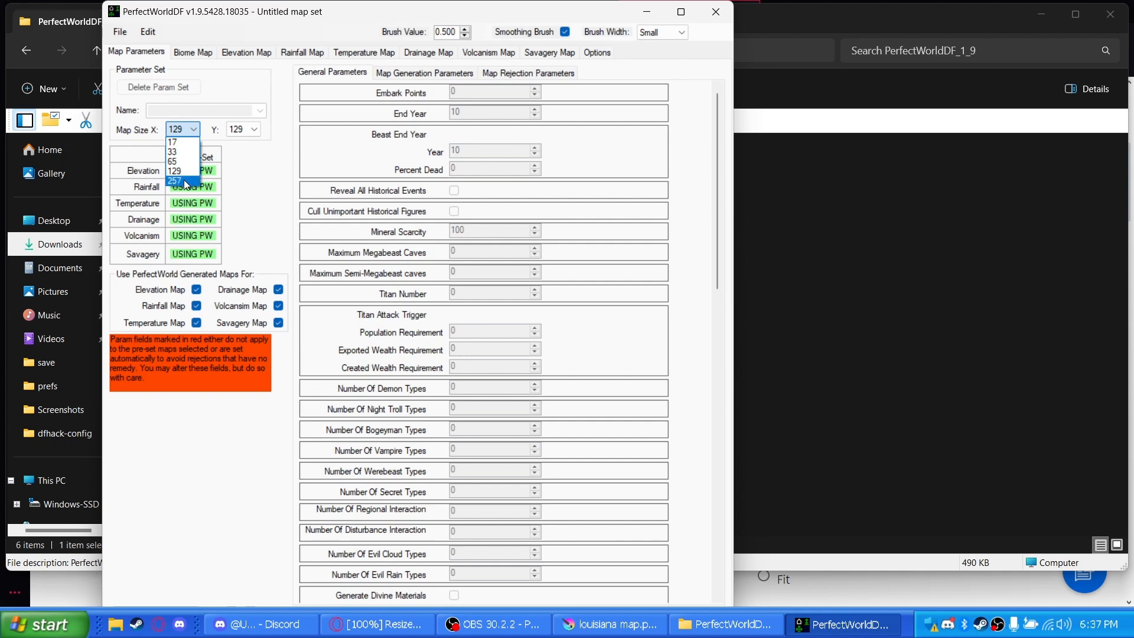
# Return to the ReduceImages page in Opera, set the image width to 257 pixels and open the height for editing
pyautogui.click(401, 631)
pyautogui.moveTo(517, 266); pyautogui.dragTo(558, 269)
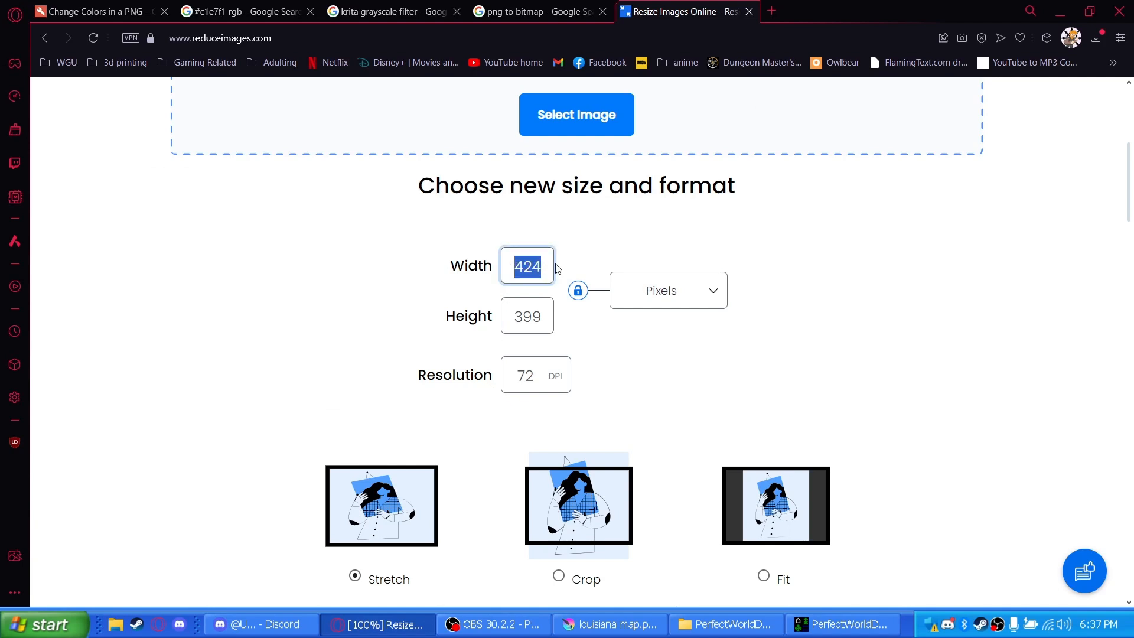
pyautogui.write('257')
pyautogui.doubleClick(521, 321)
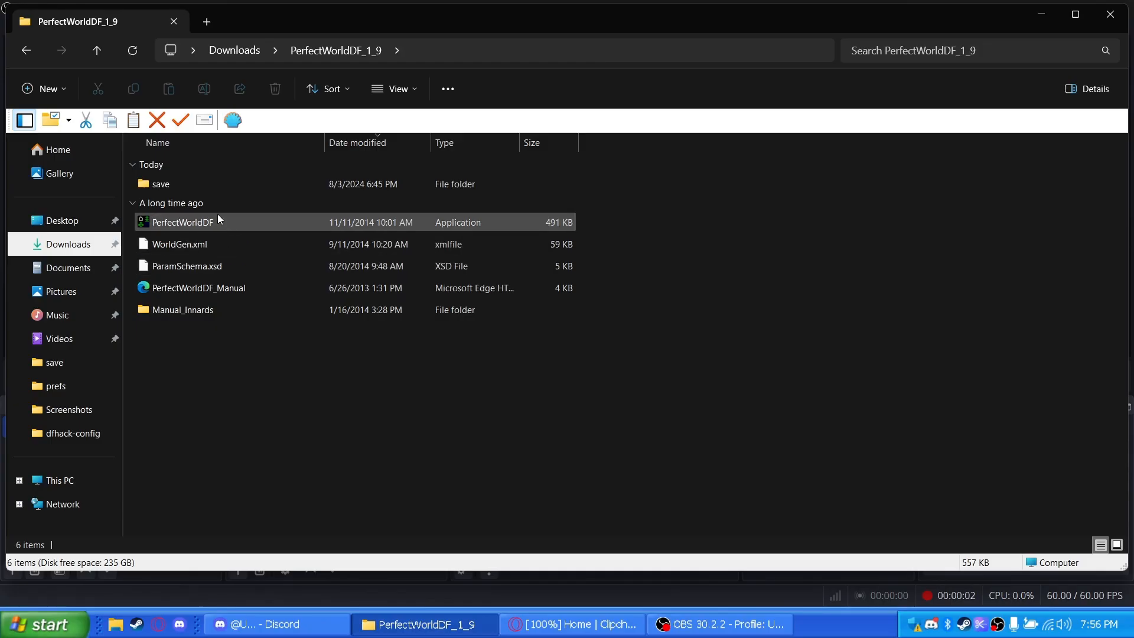
# Launch PerfectWorldDF, open the Louisiana.pwset map set and display its elevation map in a maximized window
pyautogui.doubleClick(177, 227)
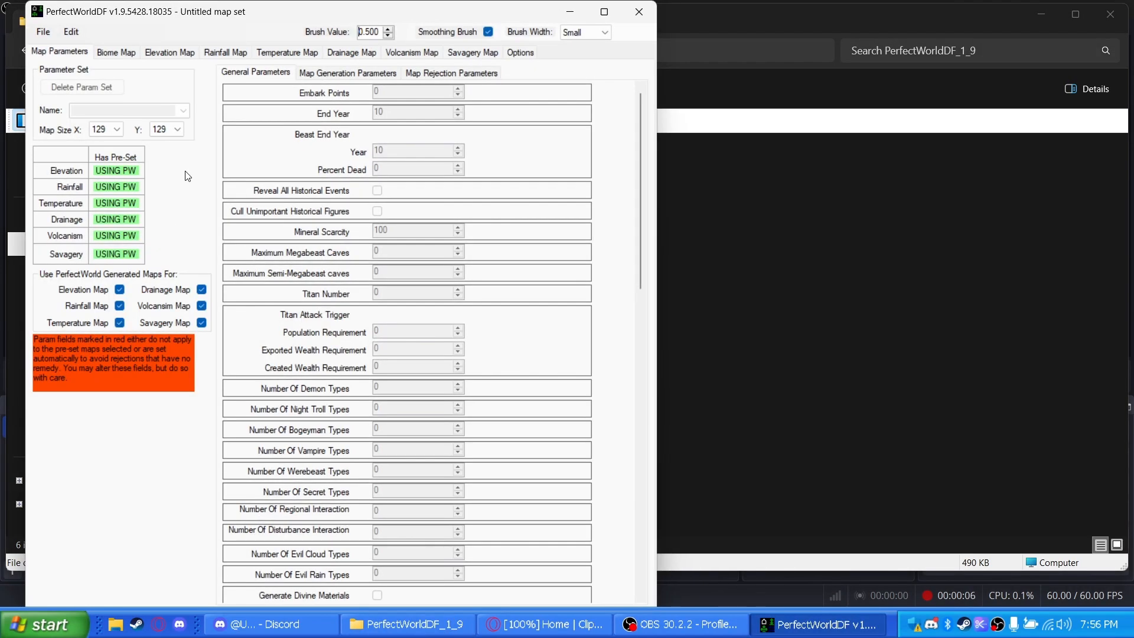
pyautogui.click(31, 31)
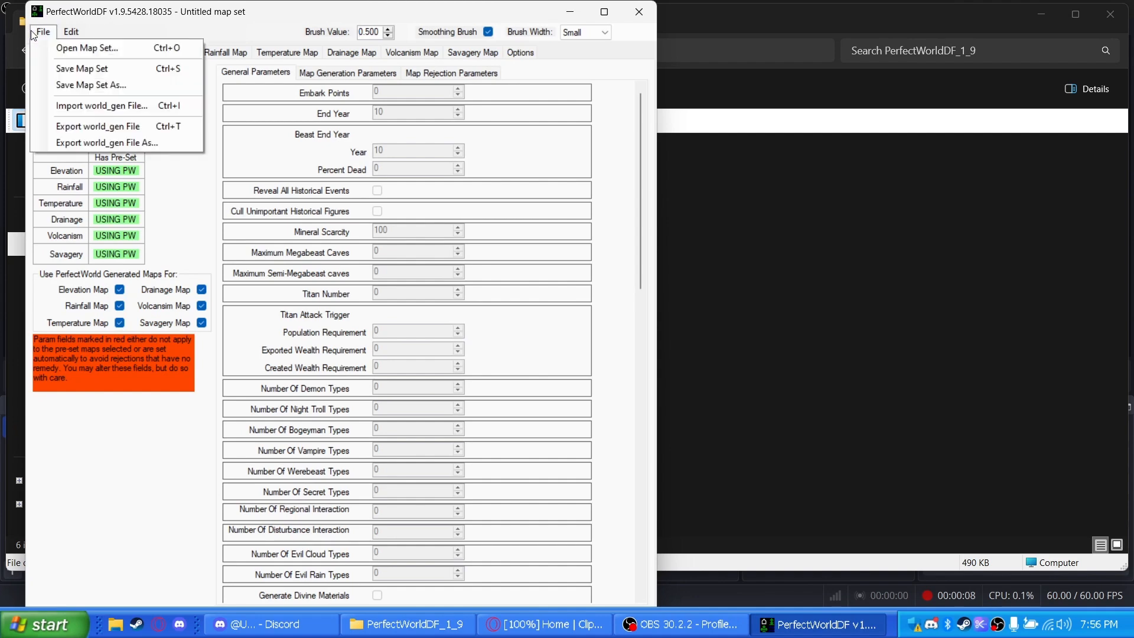
pyautogui.click(75, 56)
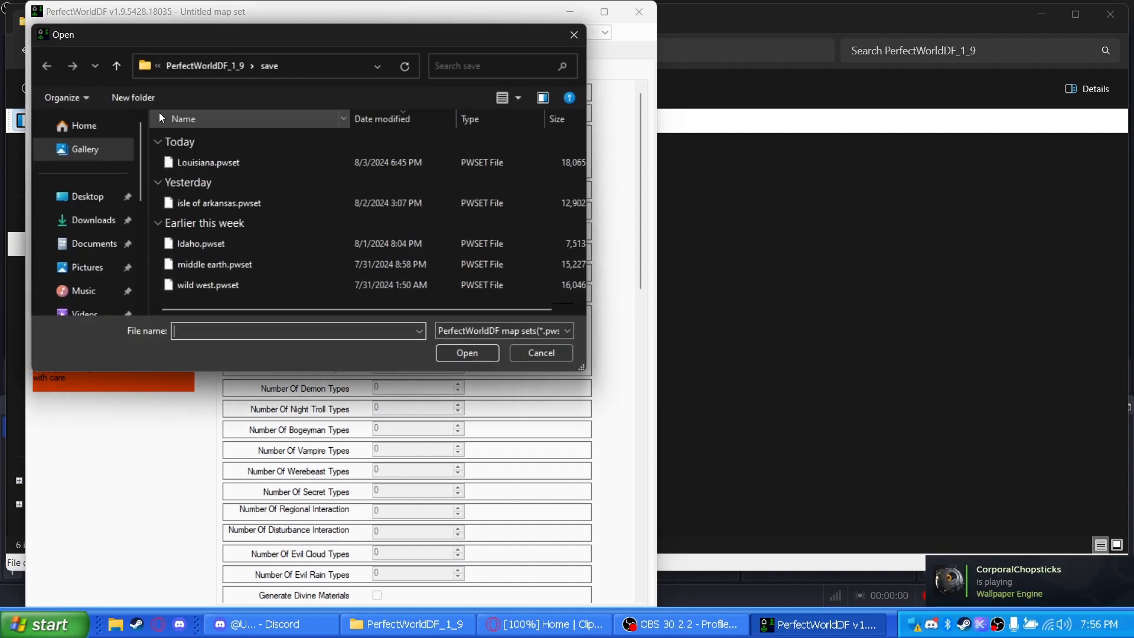
pyautogui.doubleClick(195, 168)
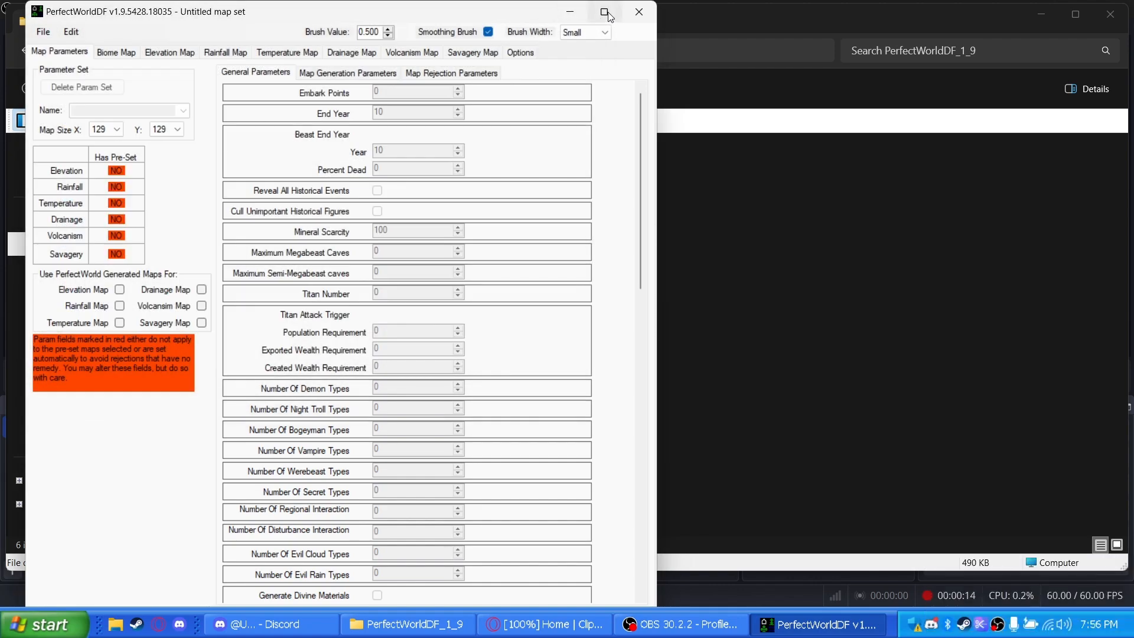
pyautogui.click(604, 12)
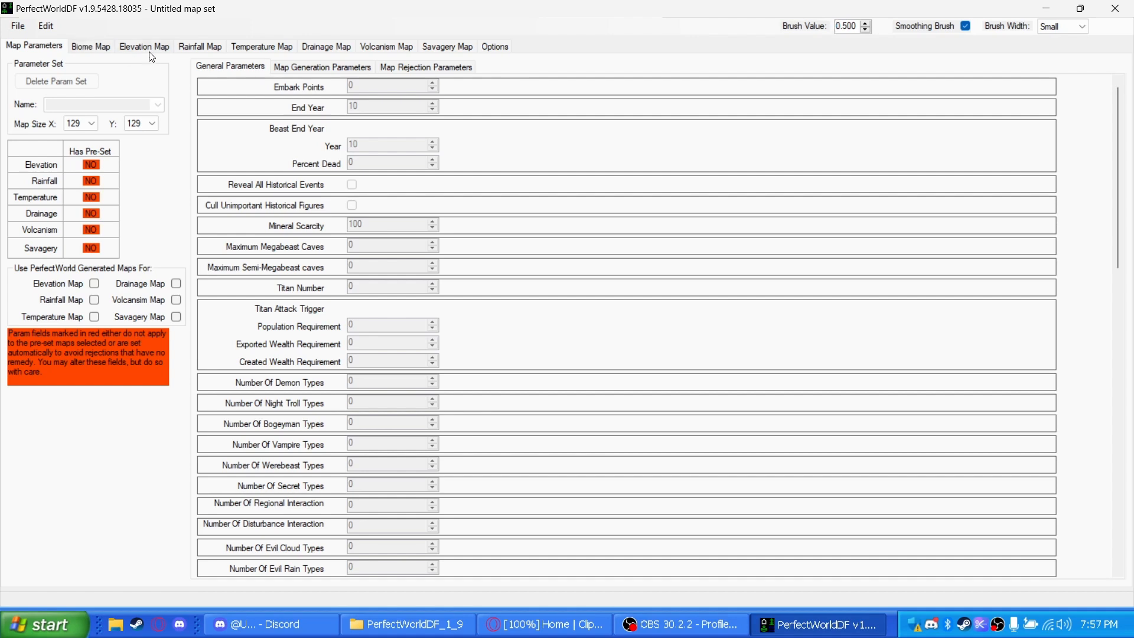
pyautogui.click(129, 52)
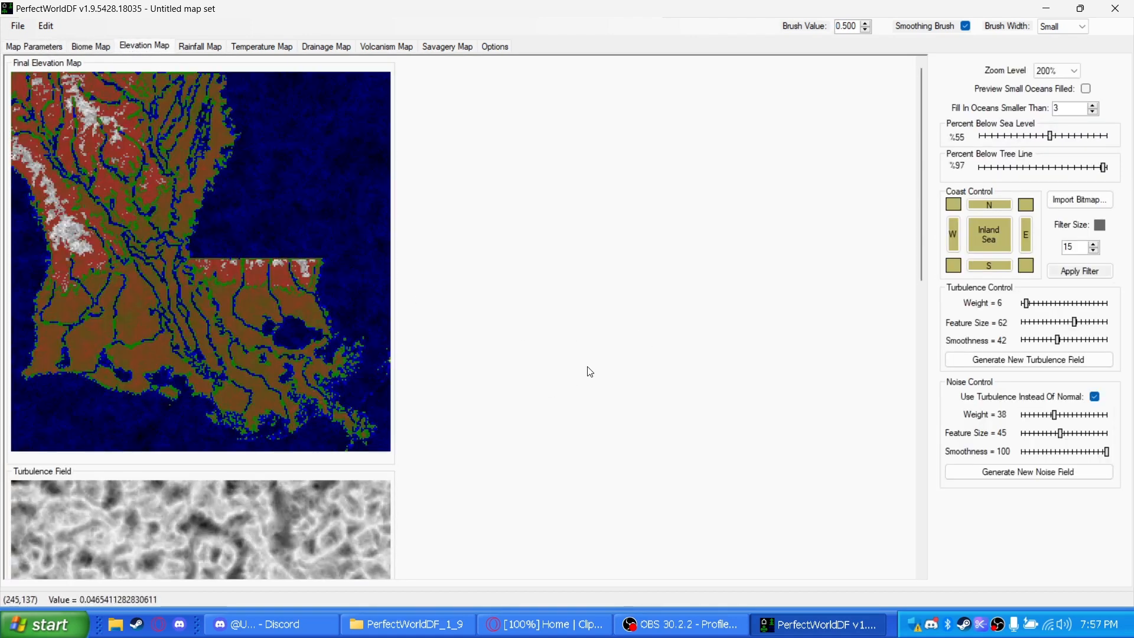
pyautogui.click(1079, 201)
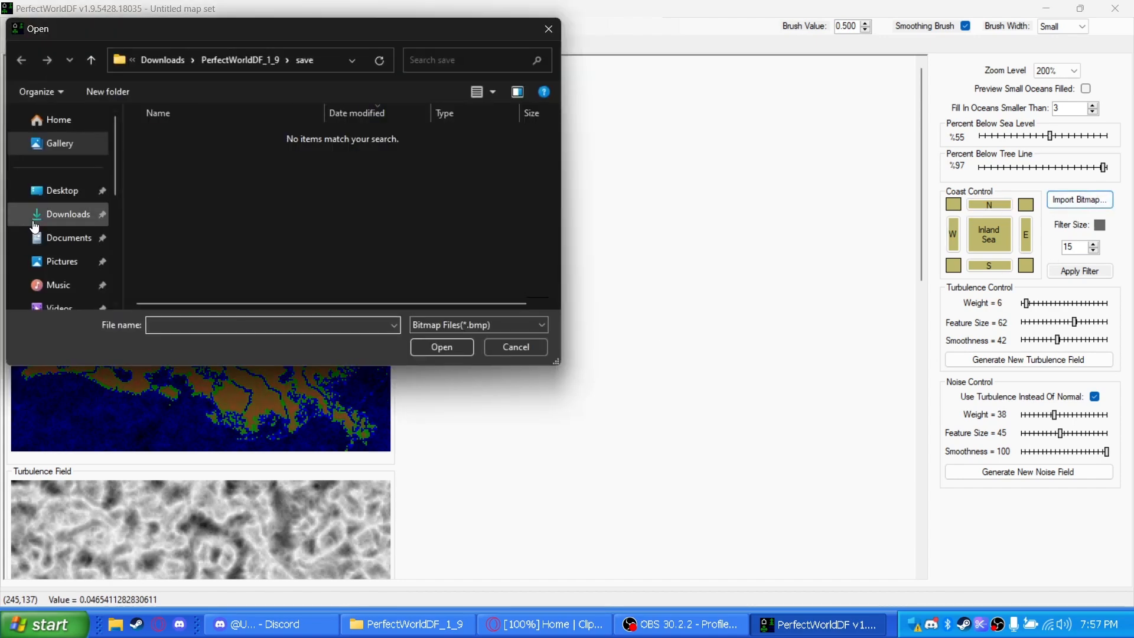
pyautogui.click(65, 214)
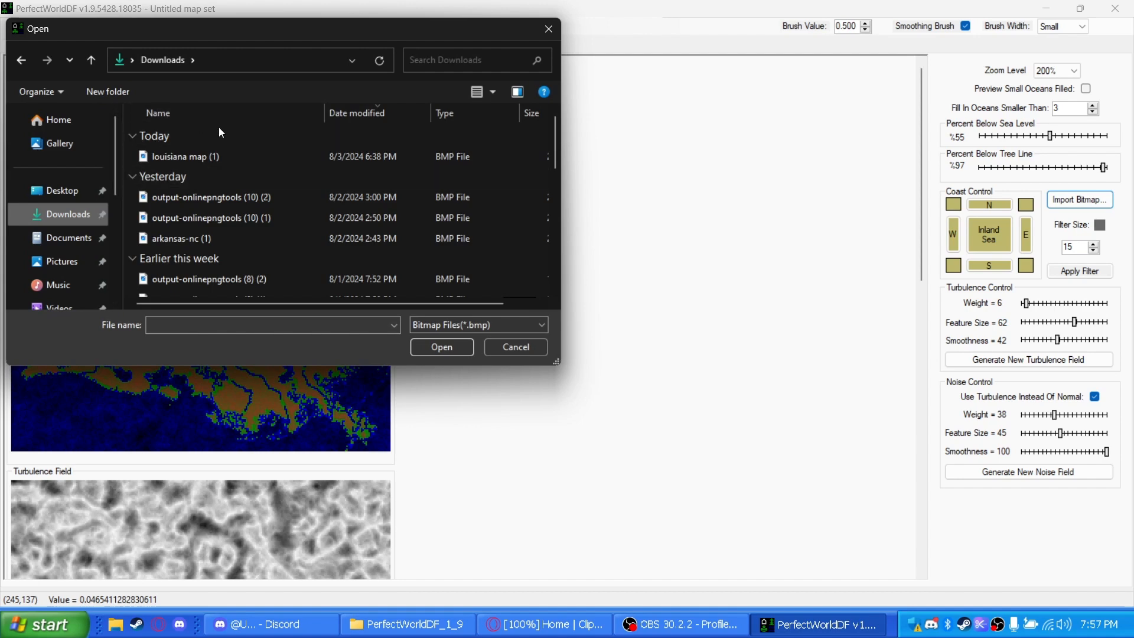
pyautogui.click(511, 348)
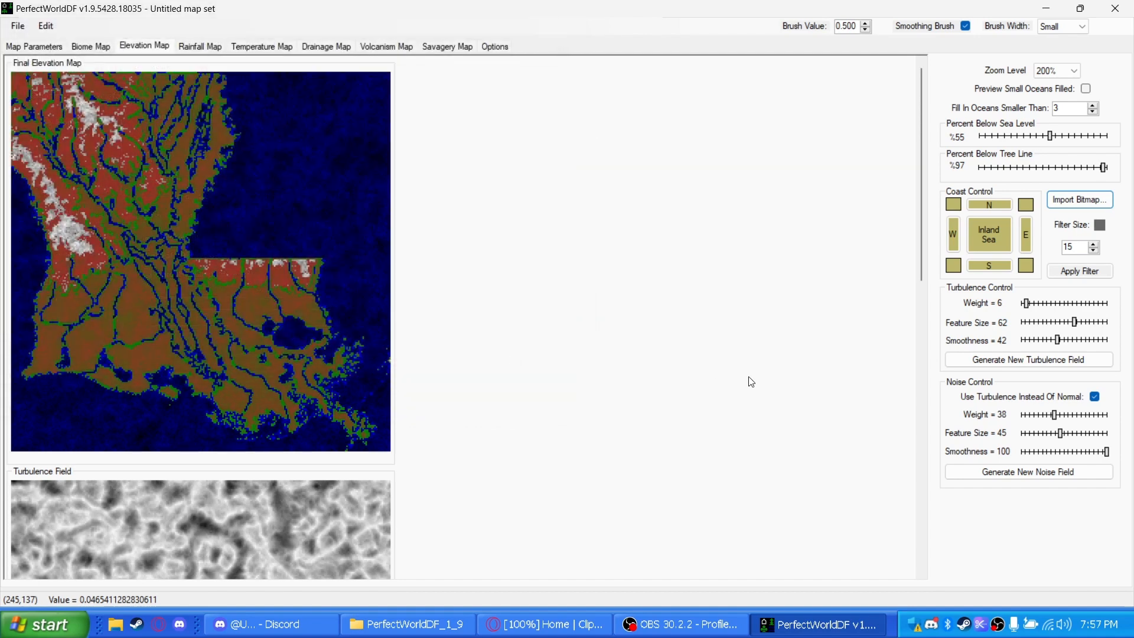
# Adjust the elevation map's percent below sea level to 56 and percent below tree line to 95
pyautogui.click(1047, 140)
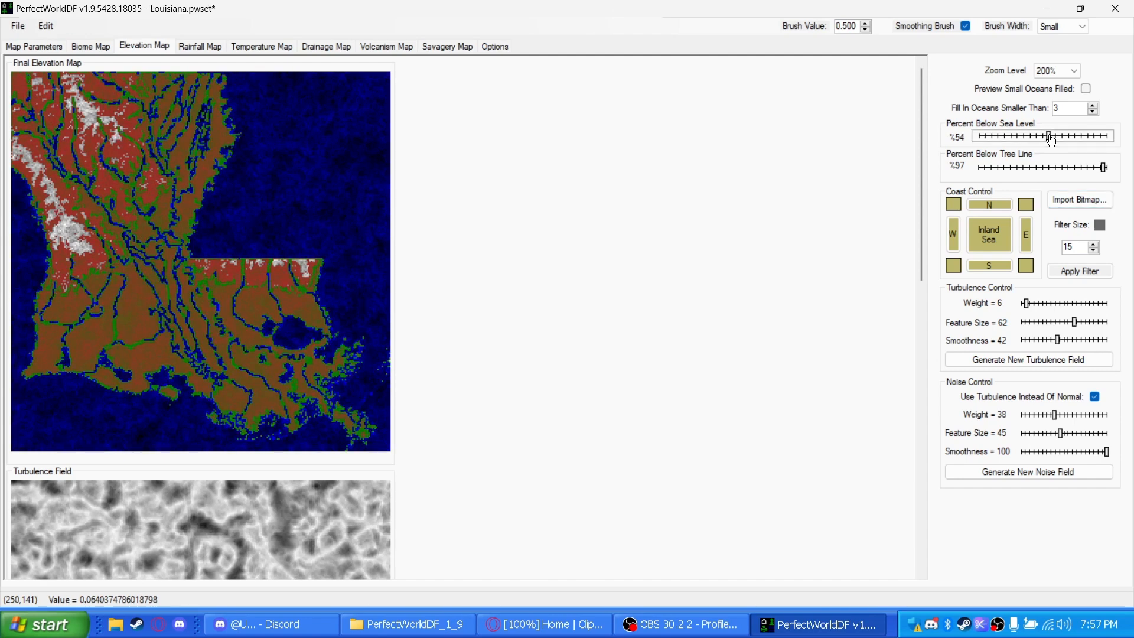
pyautogui.click(1057, 140)
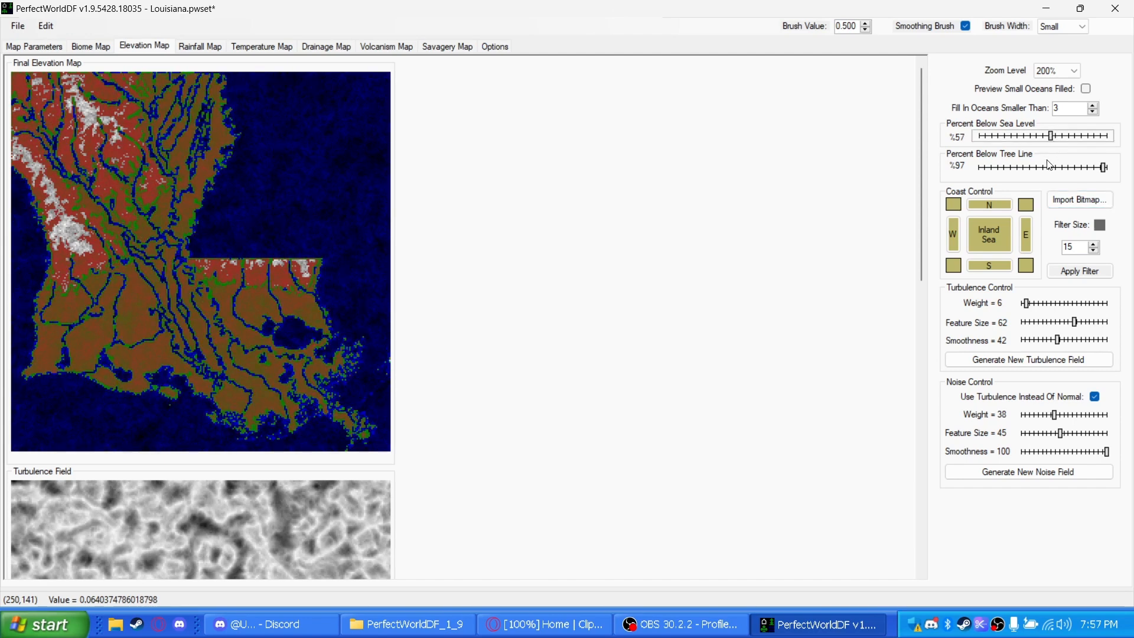
pyautogui.moveTo(1080, 172); pyautogui.dragTo(1104, 168)
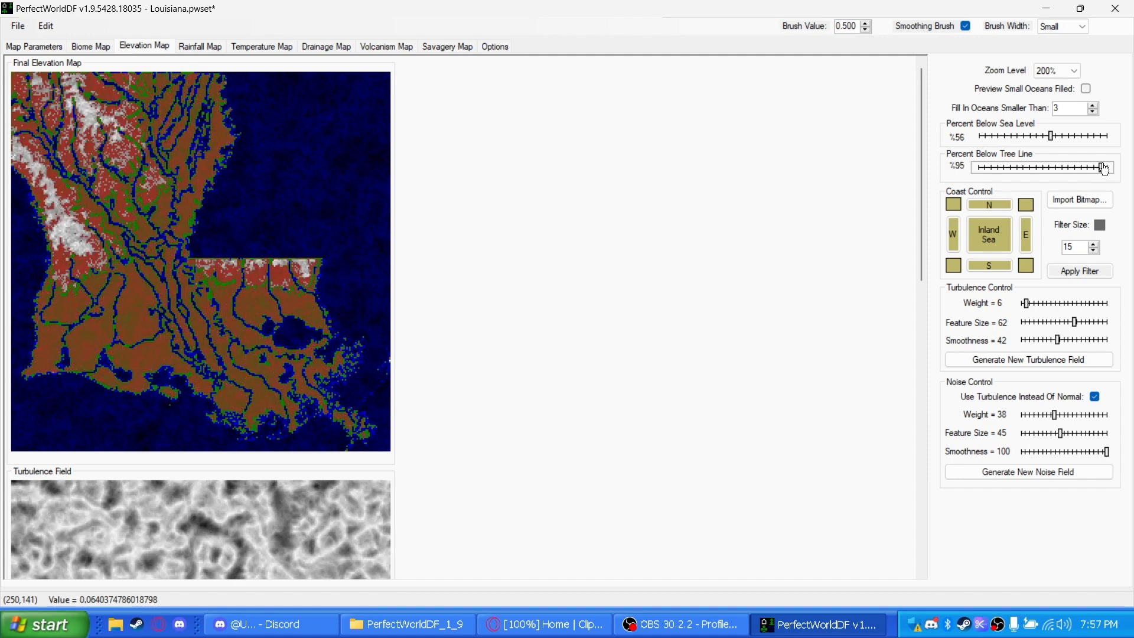
# Toggle the preview of filled small oceans on and off, and set the percent below sea level to 55
pyautogui.click(1090, 91)
pyautogui.click(1090, 91)
pyautogui.click(1090, 91)
pyautogui.click(1091, 91)
pyautogui.click(1045, 140)
pyautogui.moveTo(1045, 136); pyautogui.dragTo(1054, 142)
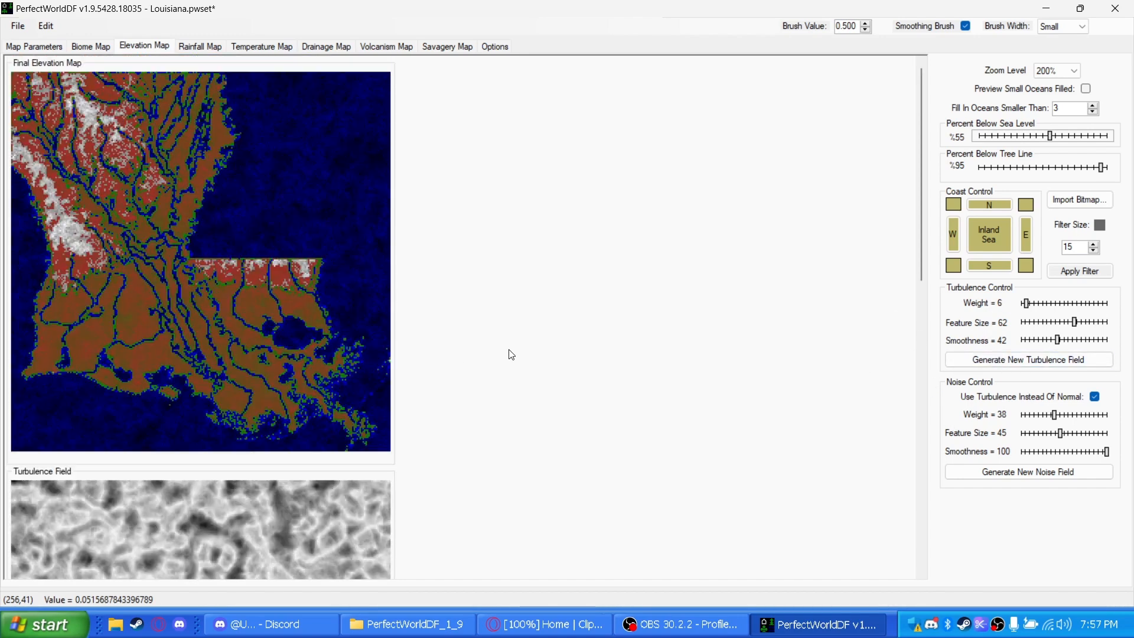
# Set the elevation map's turbulence weight to 1 and its noise weight to 28
pyautogui.moveTo(1034, 307)
pyautogui.mouseDown()
pyautogui.moveTo(1066, 308)
pyautogui.moveTo(1030, 307)
pyautogui.mouseUp()
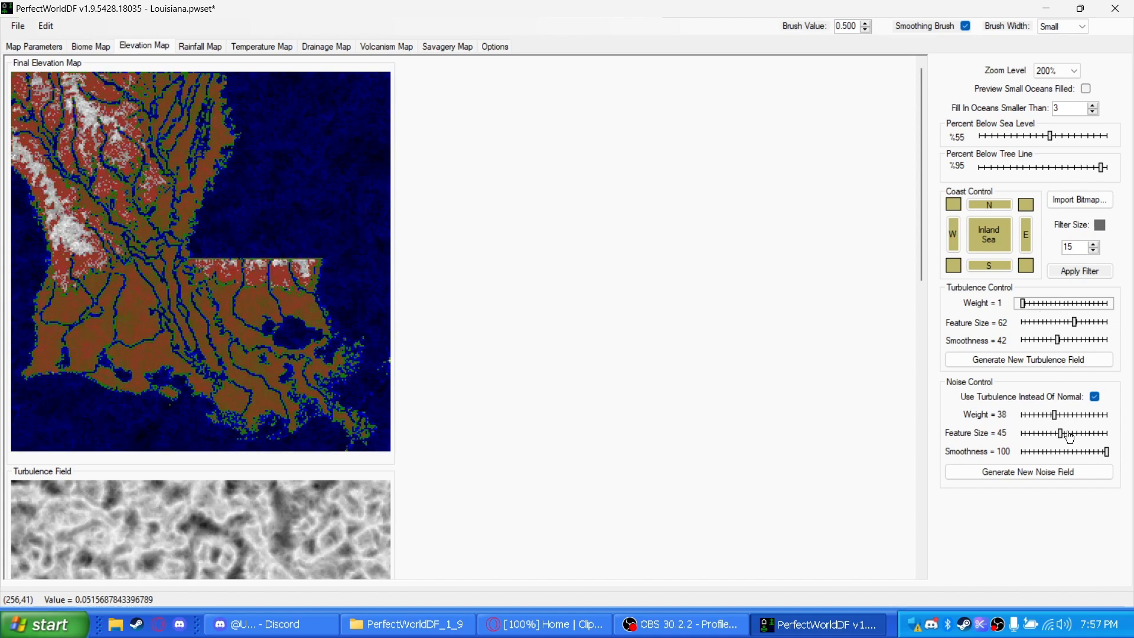
pyautogui.moveTo(1074, 425); pyautogui.dragTo(1048, 422)
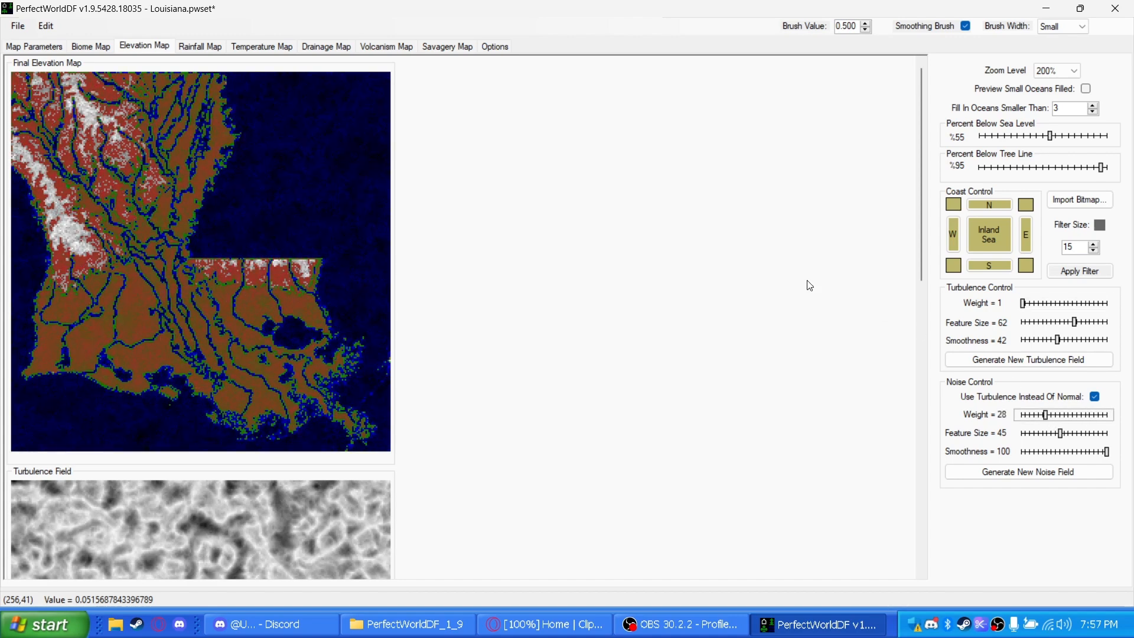
# Display the rainfall map, switch to Opera and find the Air Sports Net map in an image search for "louisiana prevailing wind direction"
pyautogui.click(199, 48)
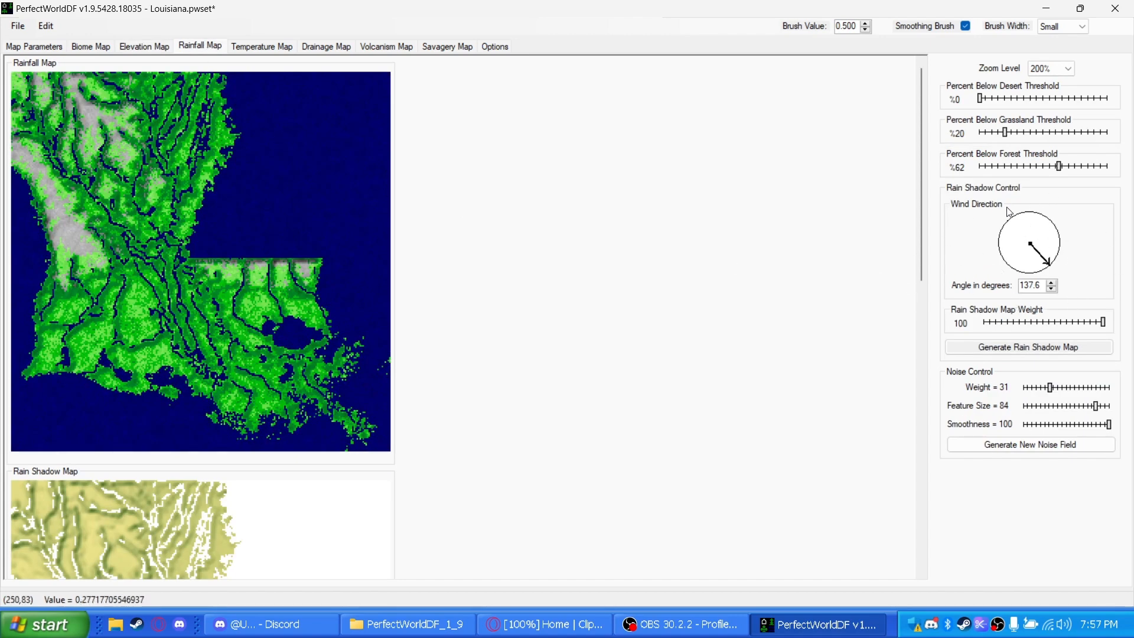
pyautogui.click(544, 625)
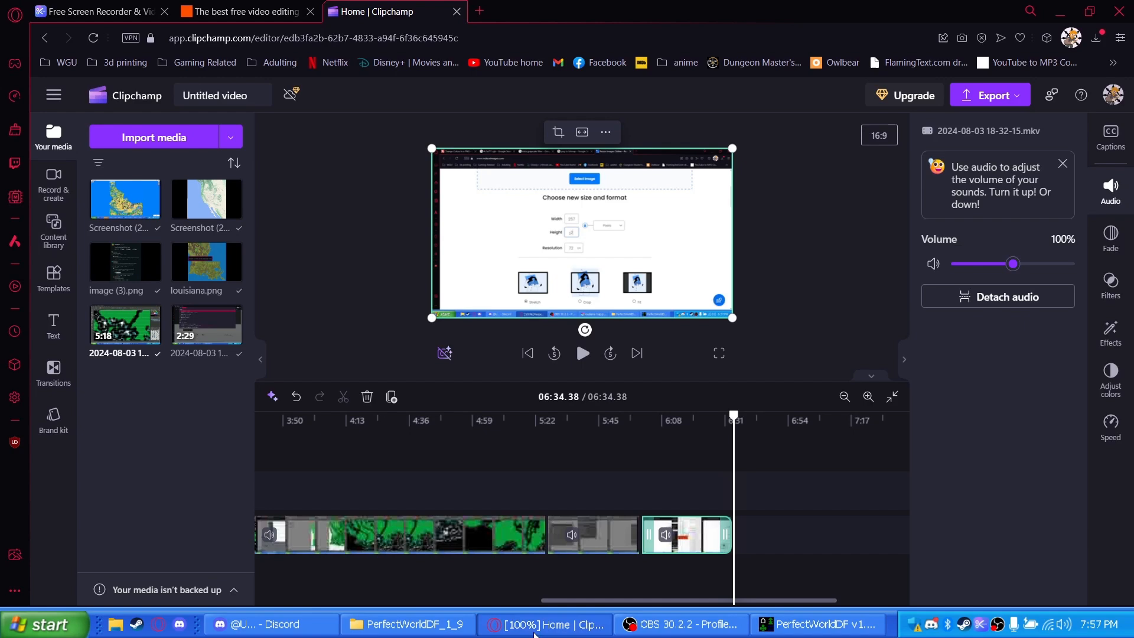
pyautogui.click(479, 13)
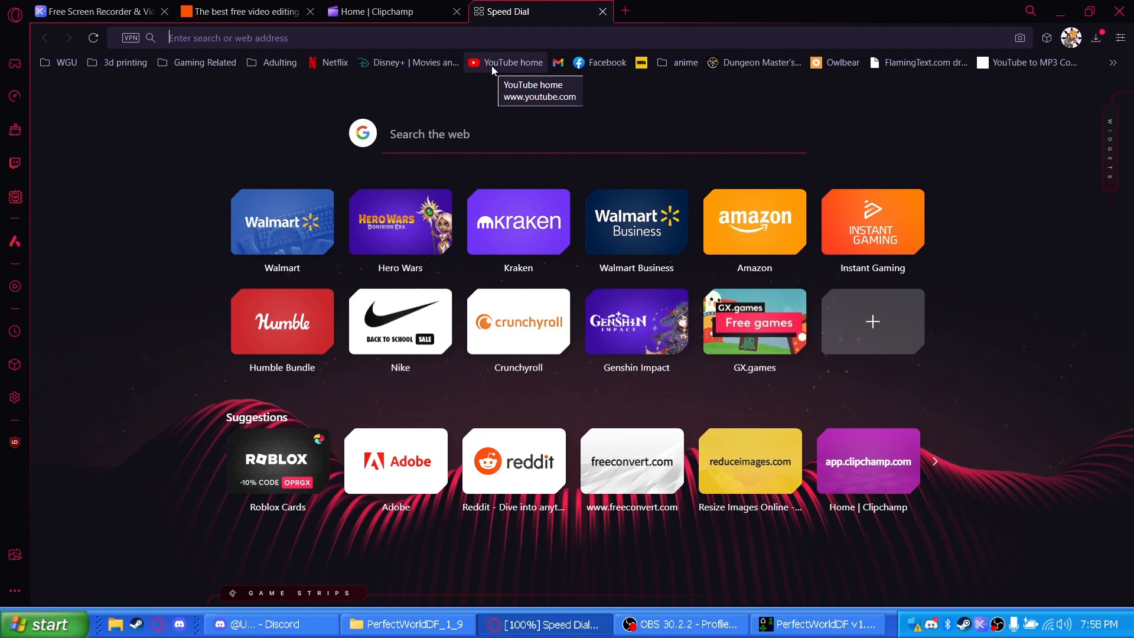
pyautogui.write('louisian')
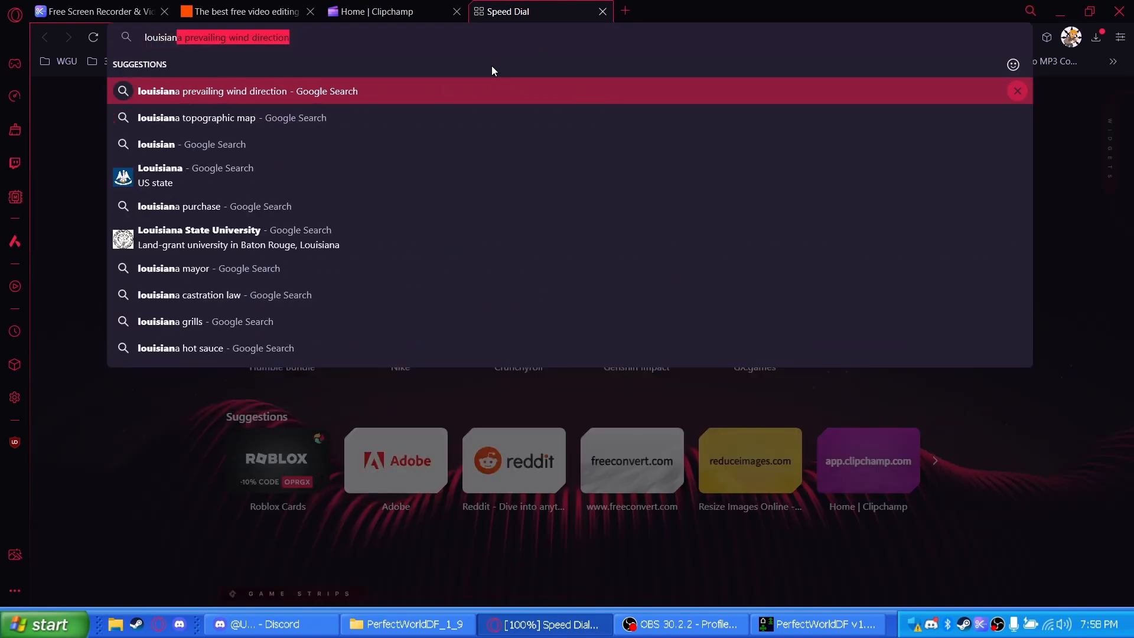
pyautogui.press('Return')
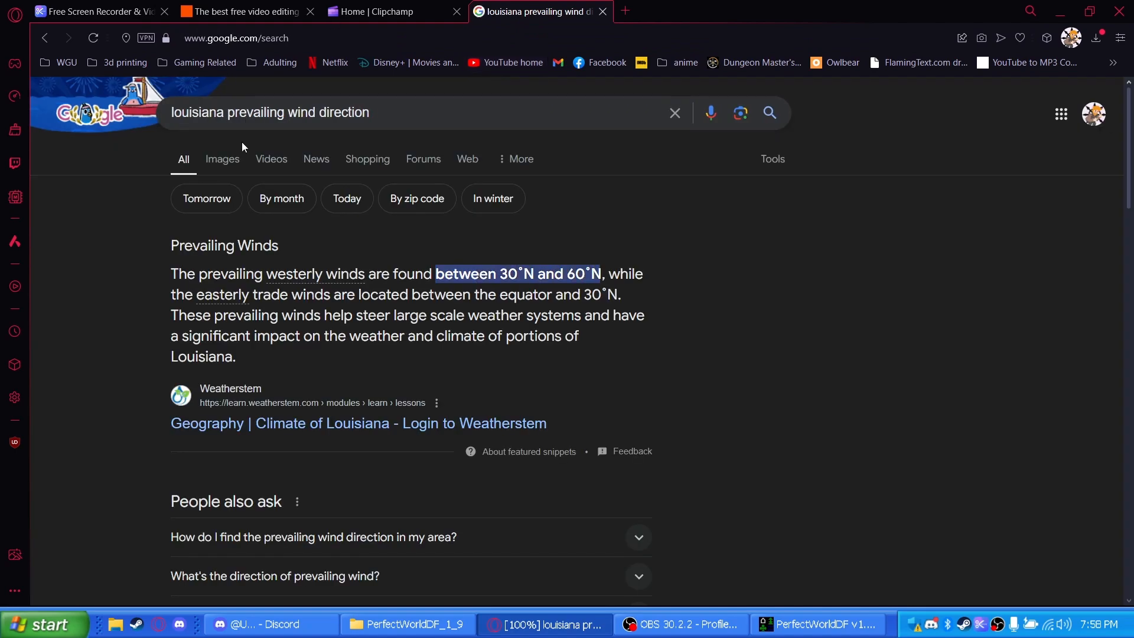
pyautogui.click(230, 167)
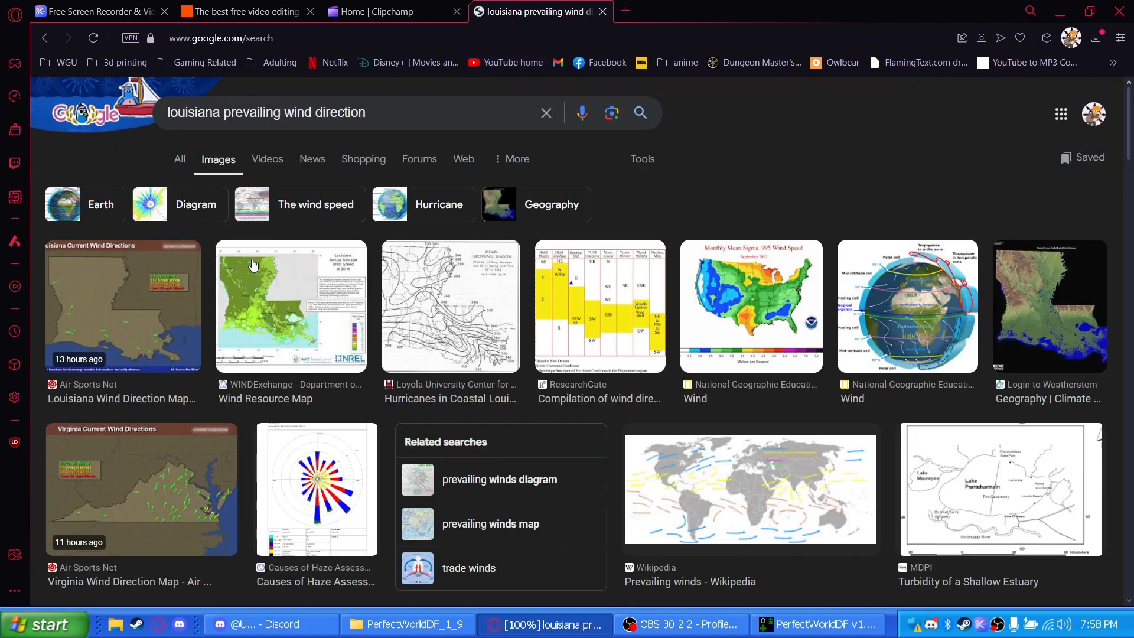
pyautogui.click(137, 308)
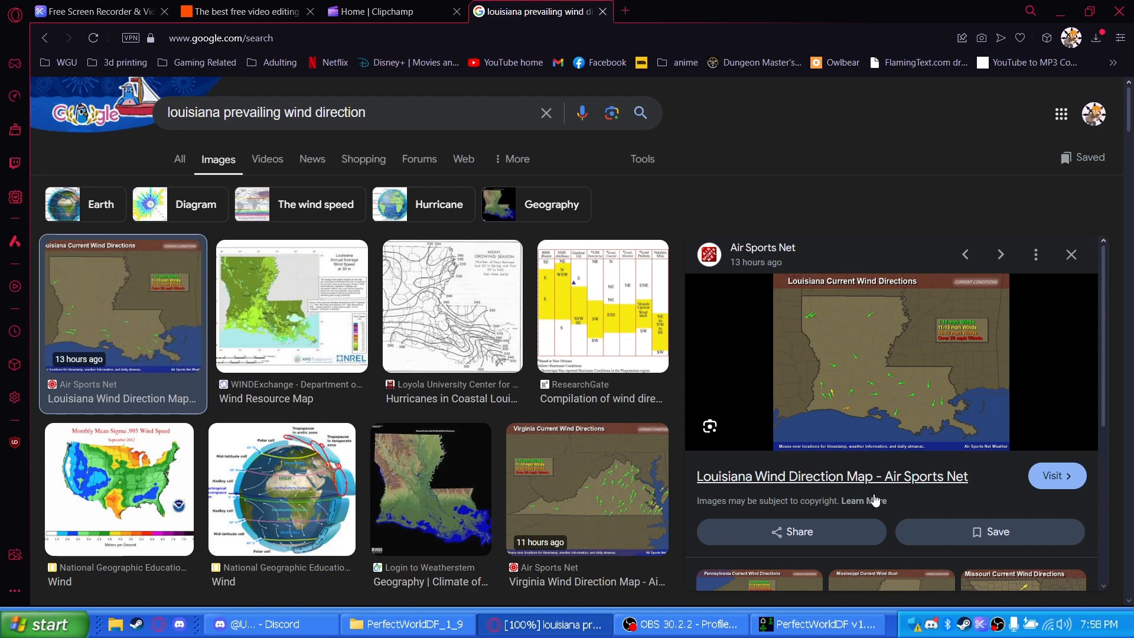
# Switch back to PerfectWorldDF and regenerate the rain shadow map with a wind direction of 130.4 degrees, after trying 158.6
pyautogui.click(774, 631)
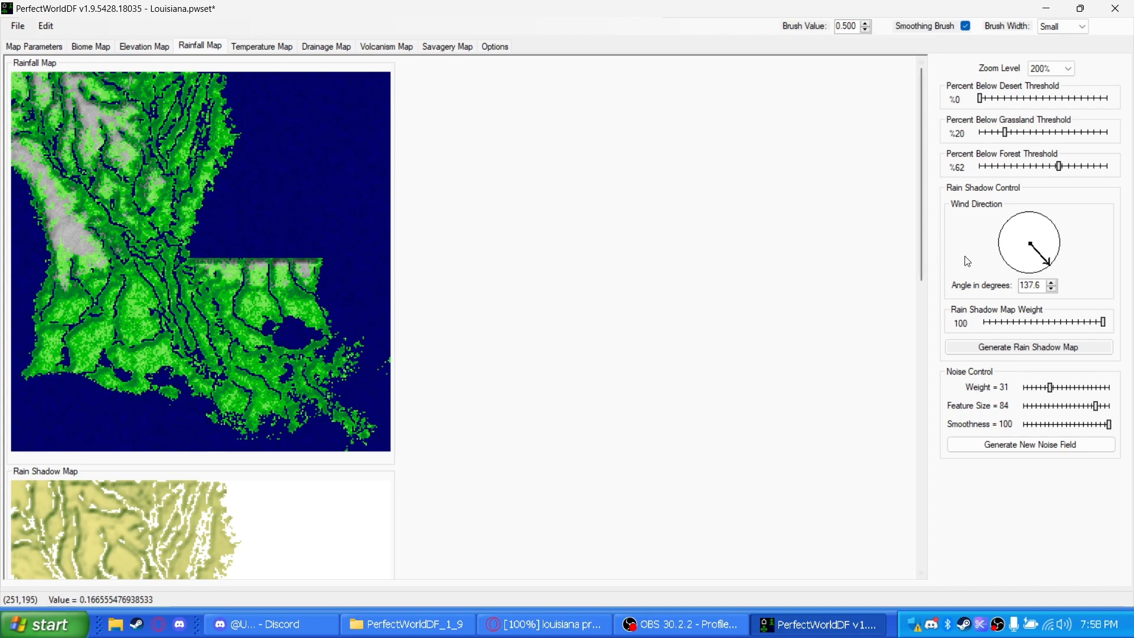
pyautogui.click(1040, 270)
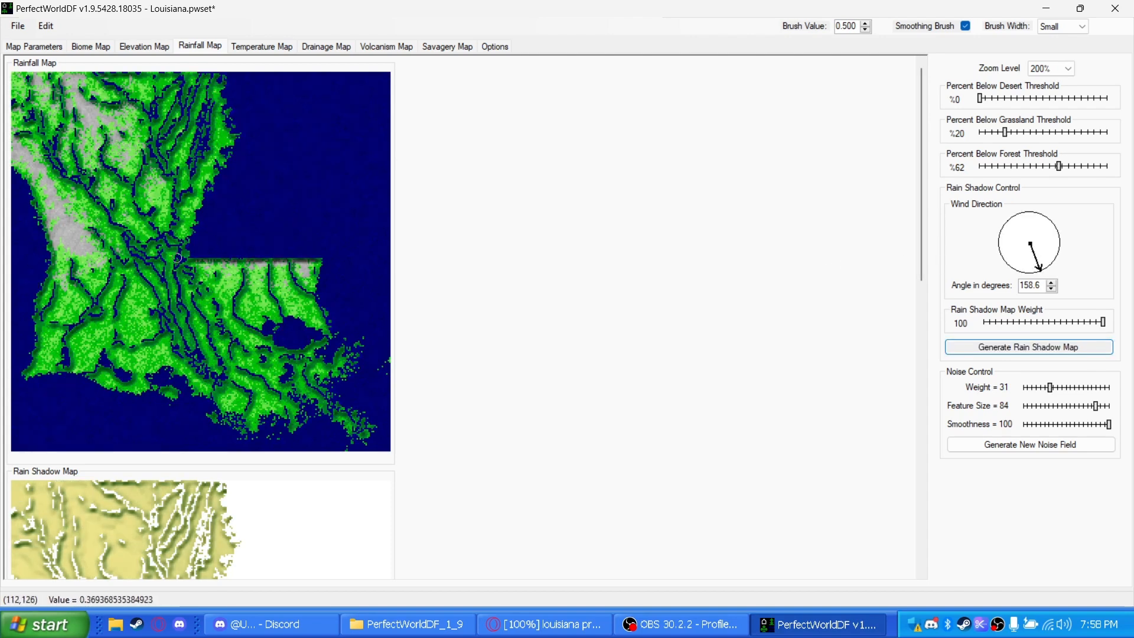
pyautogui.click(1050, 260)
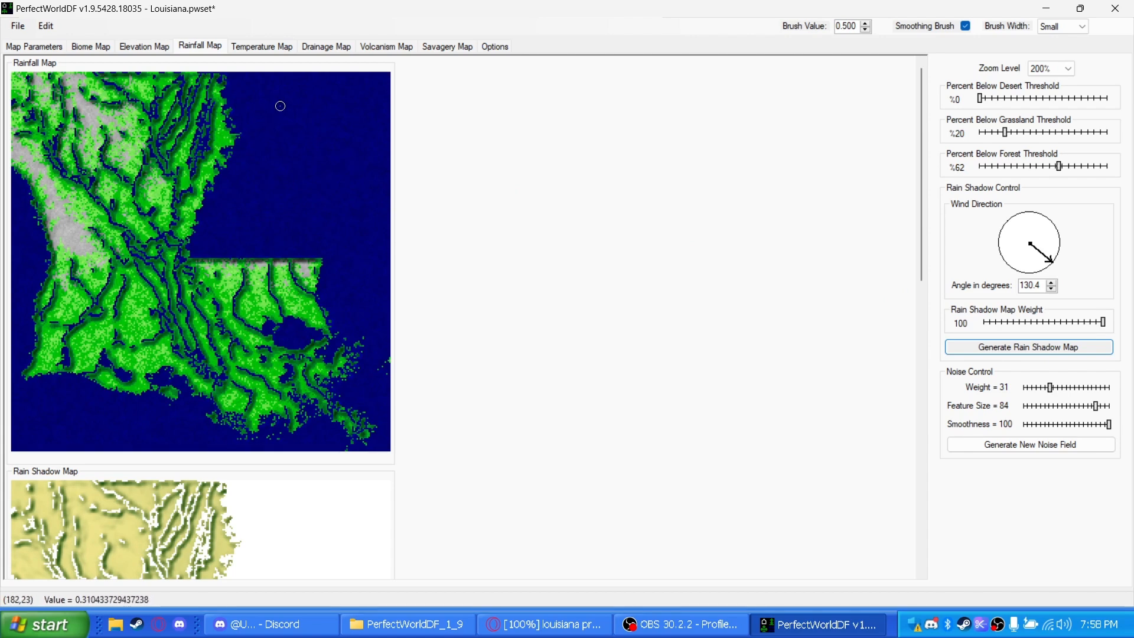
# Set the temperature map's gradient slope to 114.0 degrees and generate the temperature gradient map
pyautogui.click(287, 48)
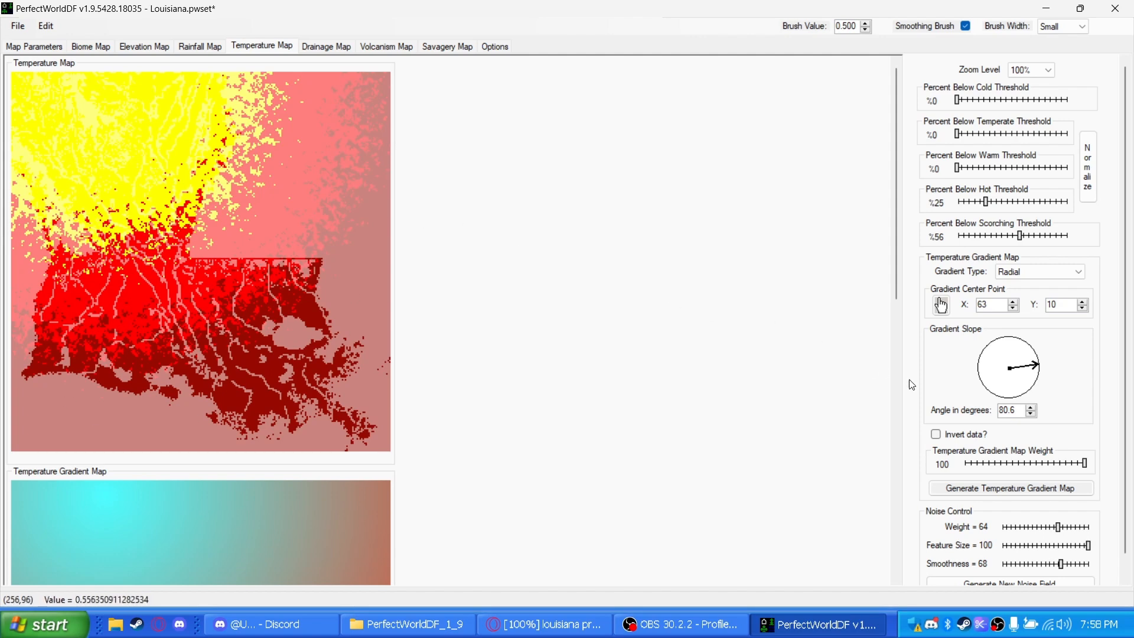
pyautogui.click(1026, 378)
pyautogui.click(1024, 491)
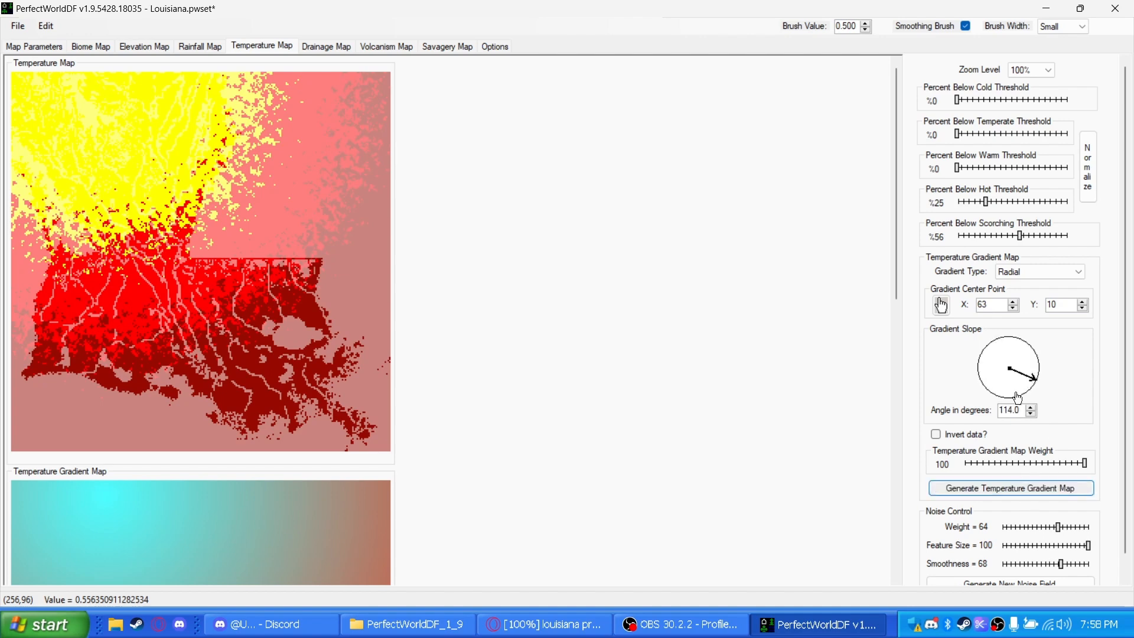
# Set the temperature map's gradient slope to 114.9 degrees and regenerate the temperature gradient map
pyautogui.click(1034, 372)
pyautogui.click(1033, 384)
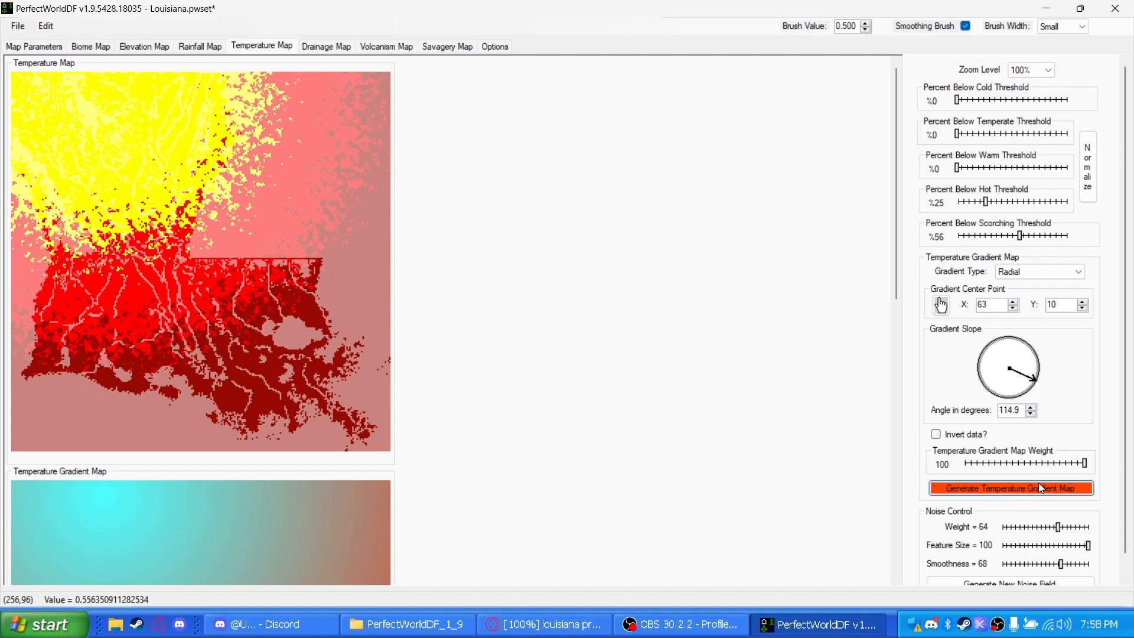
pyautogui.click(1038, 484)
# Set the temperature thresholds to 0% warm, 28% hot and 61% scorching, after trying 15% warm with 45% and 38% hot
pyautogui.moveTo(976, 100); pyautogui.dragTo(957, 134)
pyautogui.moveTo(1025, 170); pyautogui.dragTo(974, 172)
pyautogui.click(1011, 205)
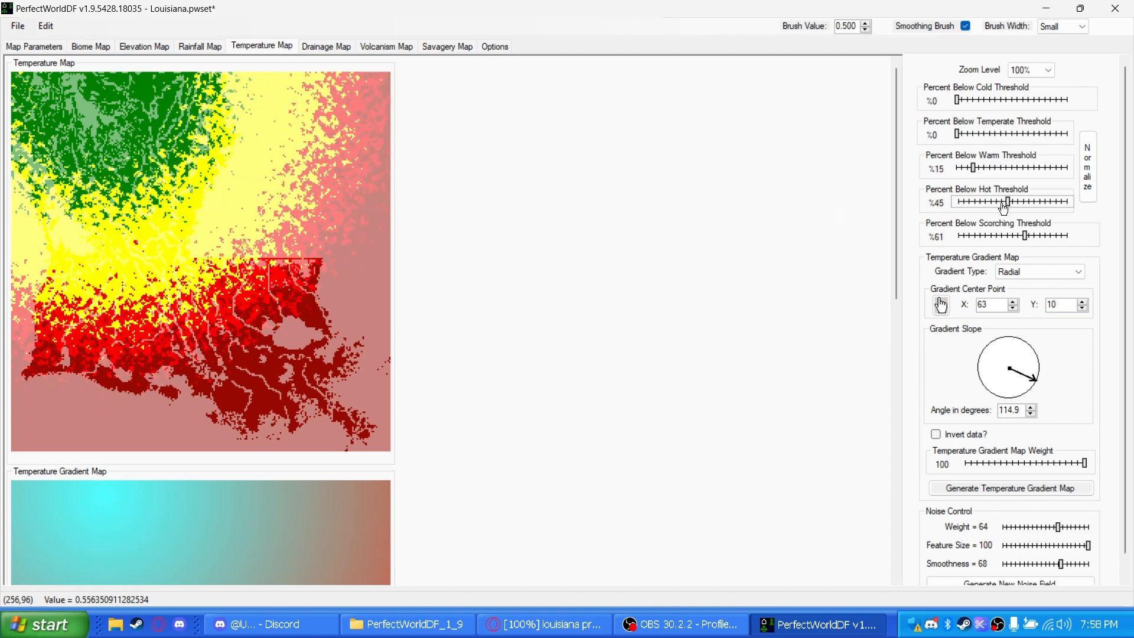
pyautogui.click(1002, 206)
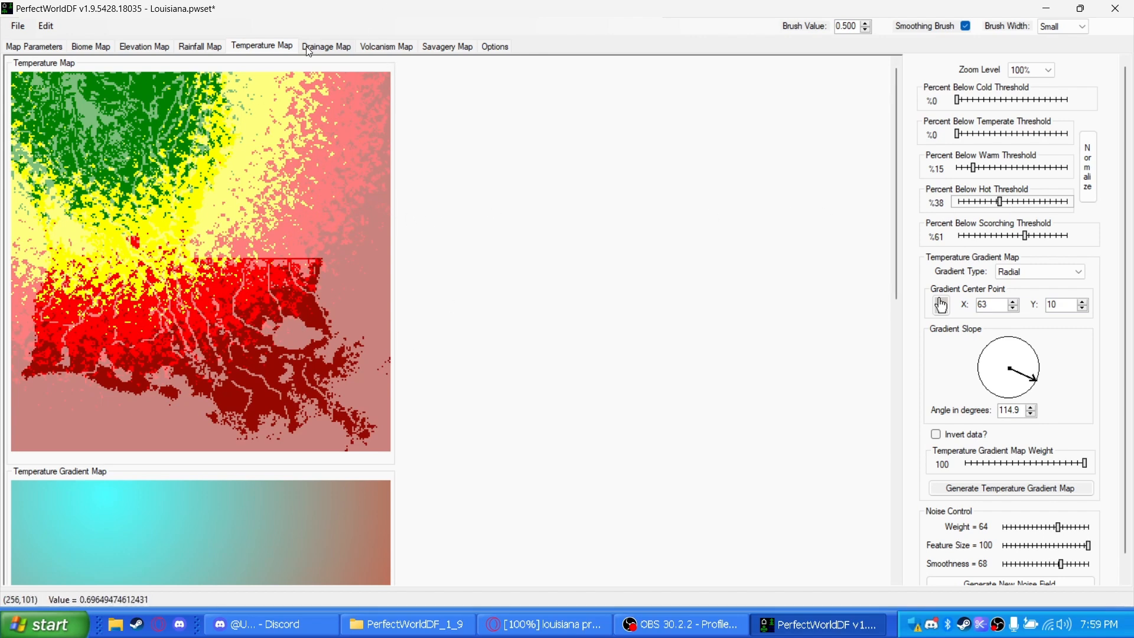
pyautogui.moveTo(971, 169); pyautogui.dragTo(952, 170)
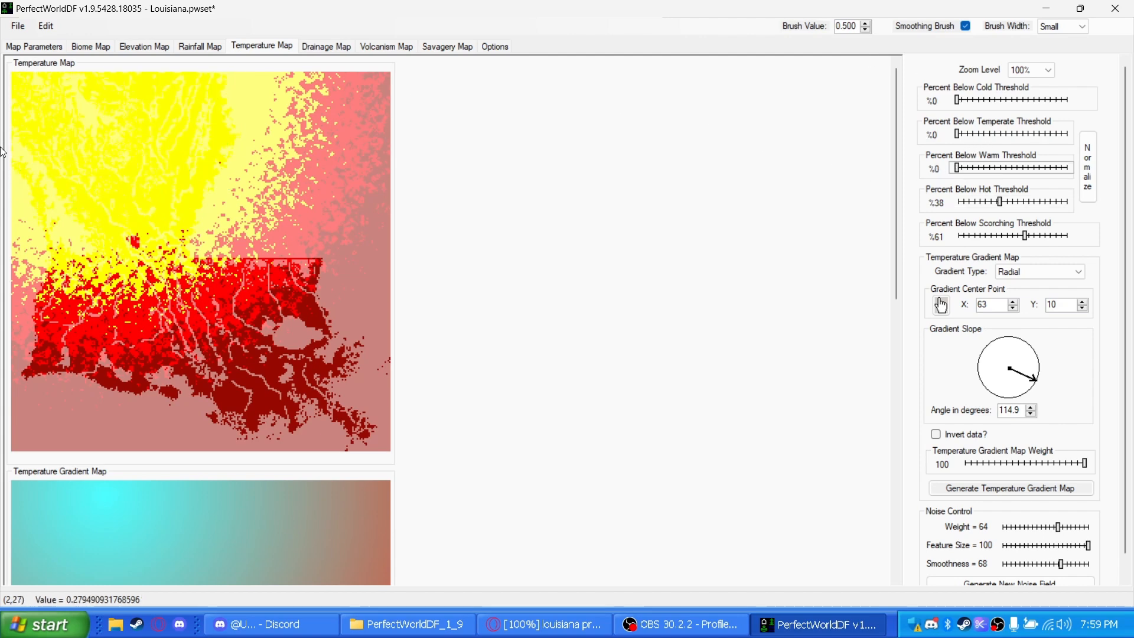
pyautogui.click(993, 204)
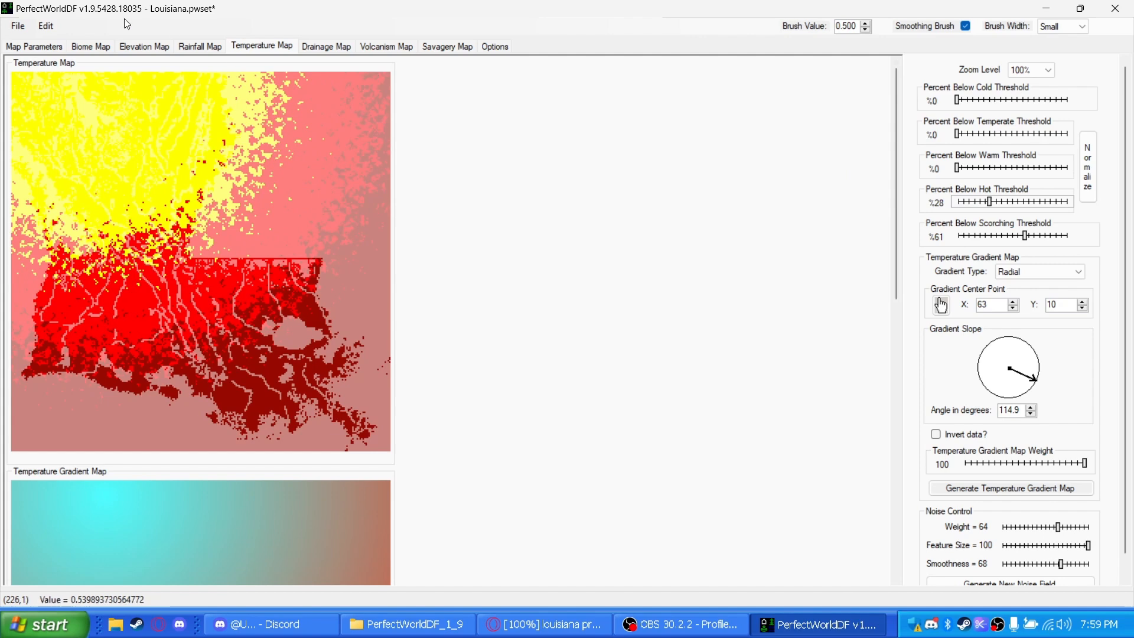
# Display the drainage map and generate its elevation standard deviation map with filter size 5, then return the filter size to 3
pyautogui.click(304, 47)
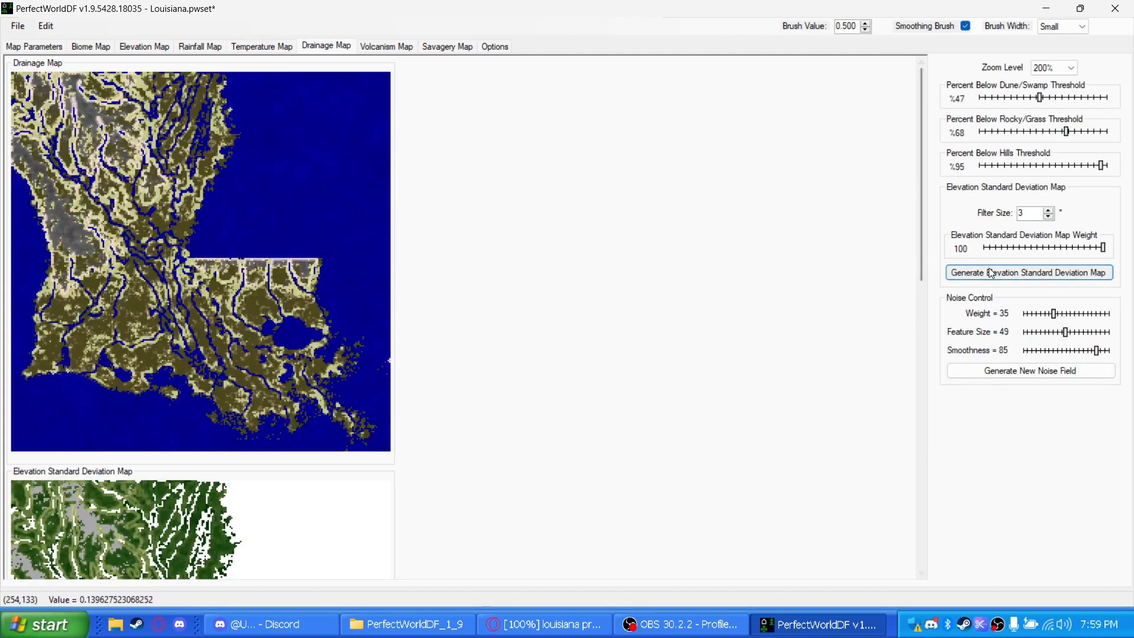
pyautogui.click(1049, 210)
pyautogui.click(1023, 270)
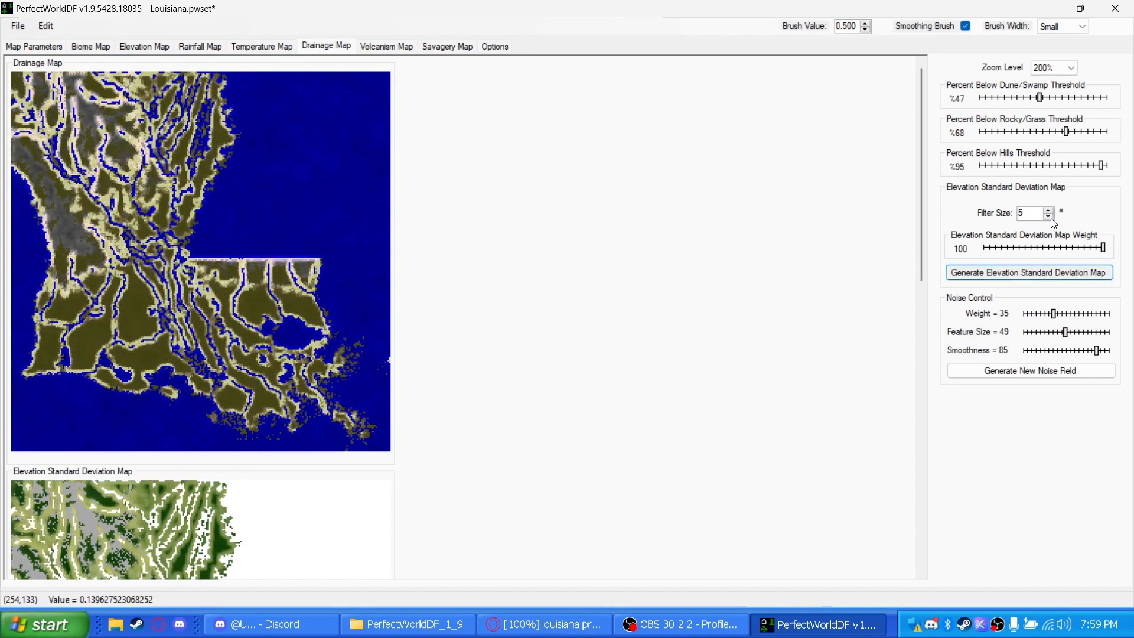
pyautogui.click(1049, 216)
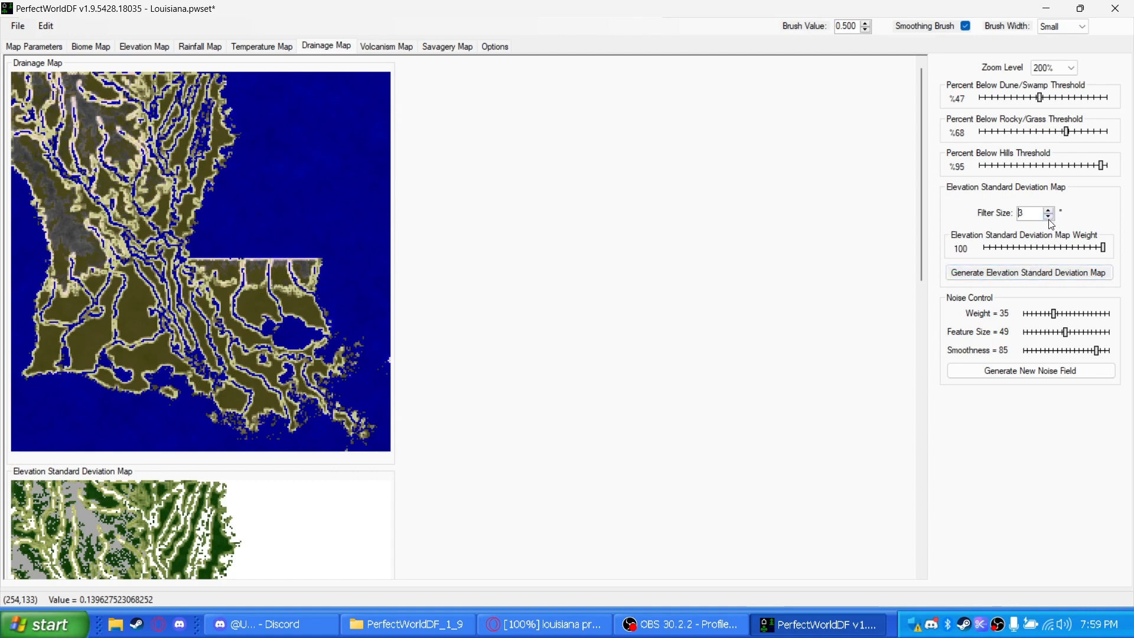
# Set the drainage map's dune/swamp threshold to 42%, after trying 35% and 54%
pyautogui.click(1015, 99)
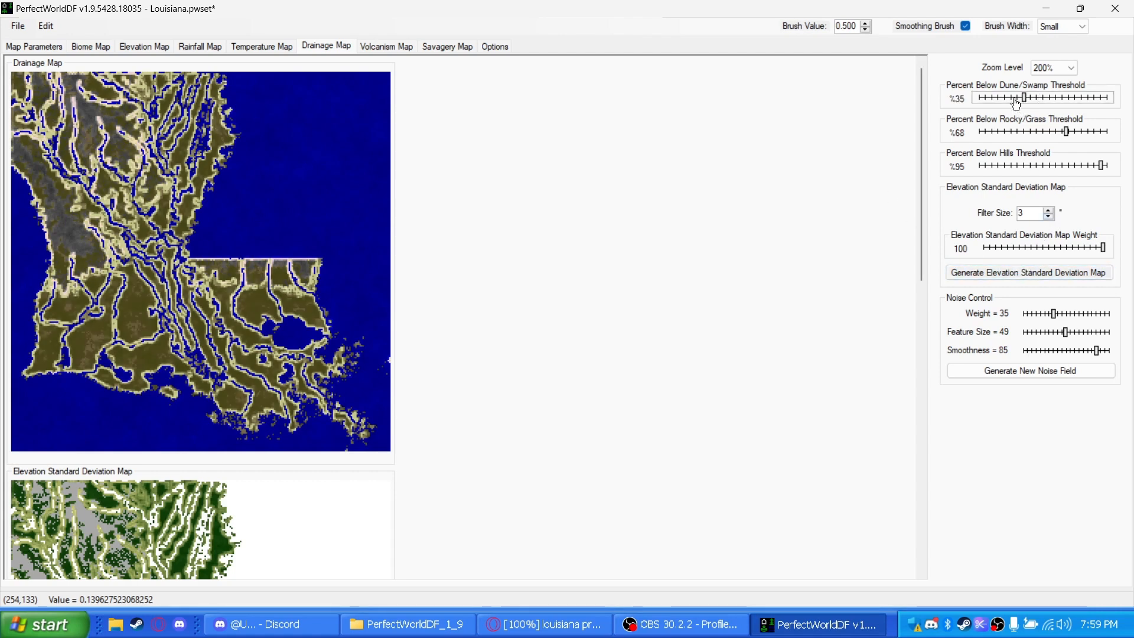
pyautogui.moveTo(1013, 99); pyautogui.dragTo(1050, 100)
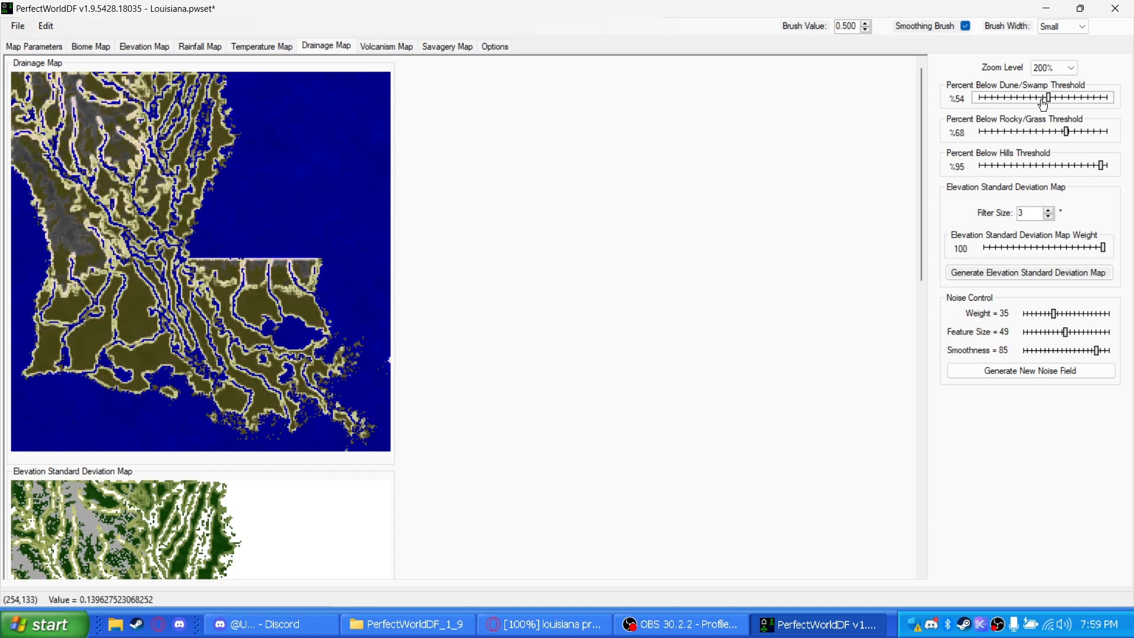
pyautogui.click(986, 99)
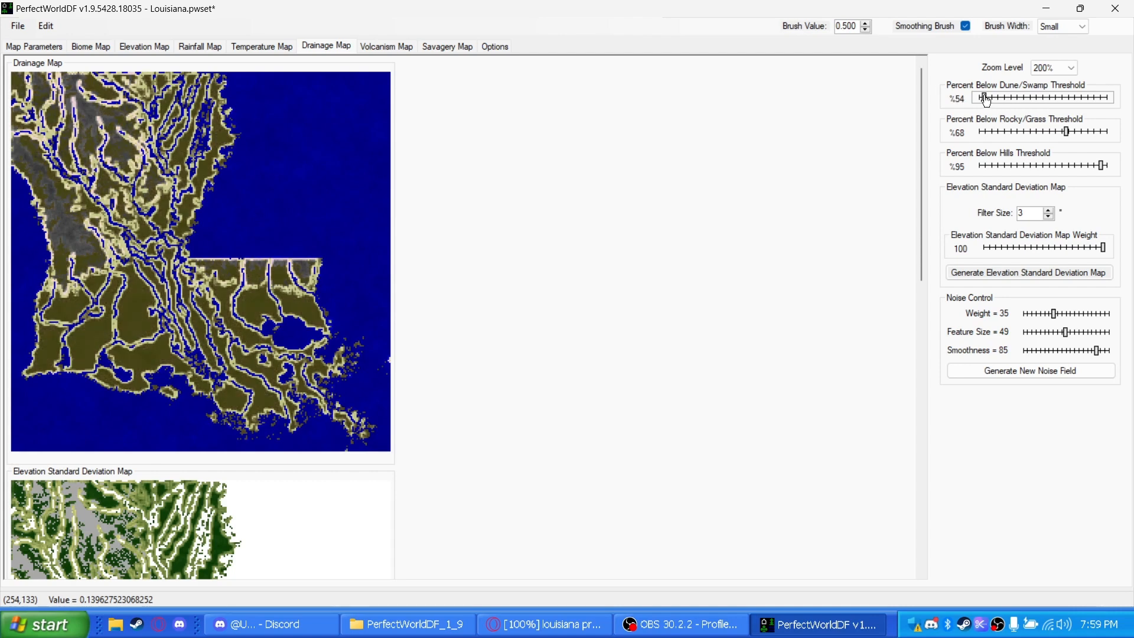
pyautogui.moveTo(983, 101); pyautogui.dragTo(1051, 99)
pyautogui.click(1023, 102)
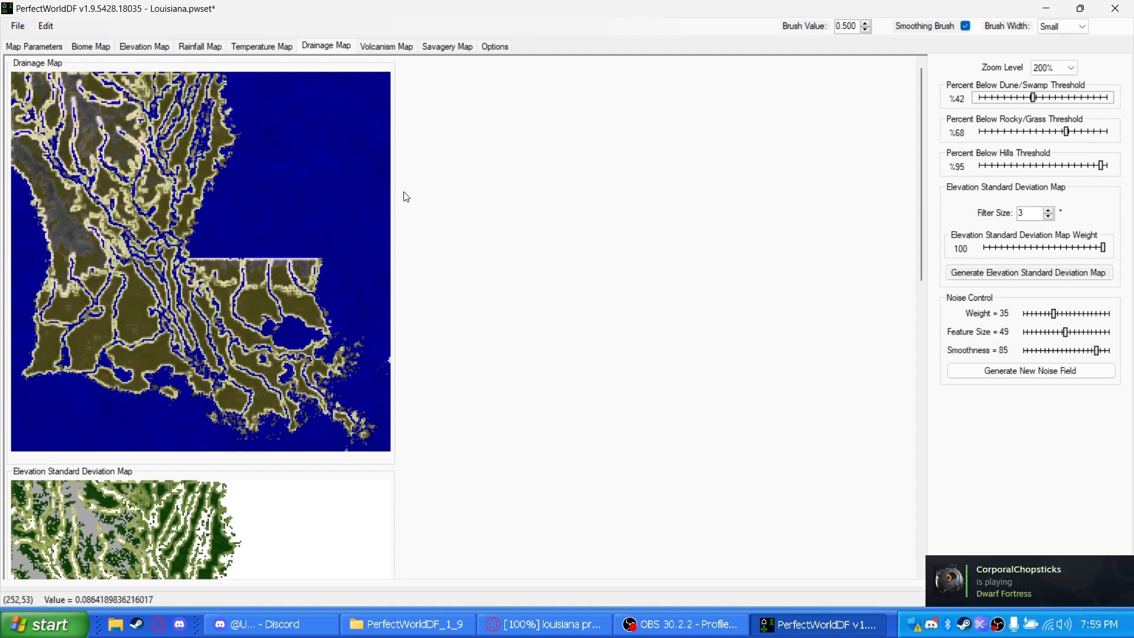
# Generate the volcanism map's elevation cusp map and set its thresholds to 61% zero volcanism, 87% igneous extrusive and 100% volcano
pyautogui.click(371, 48)
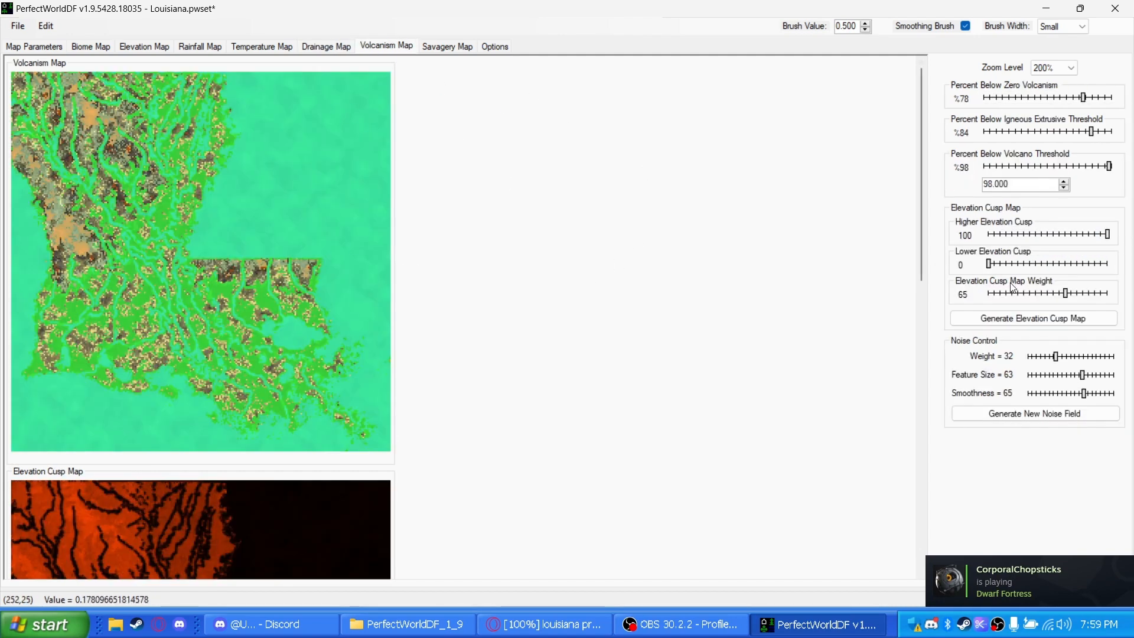
pyautogui.click(1036, 319)
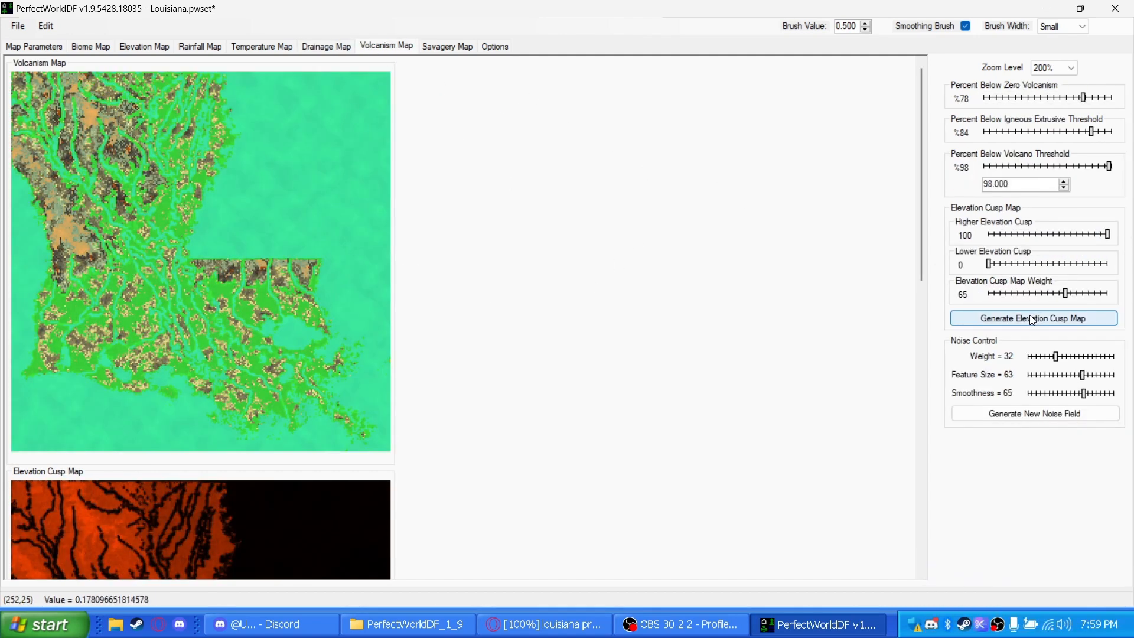
pyautogui.click(1043, 108)
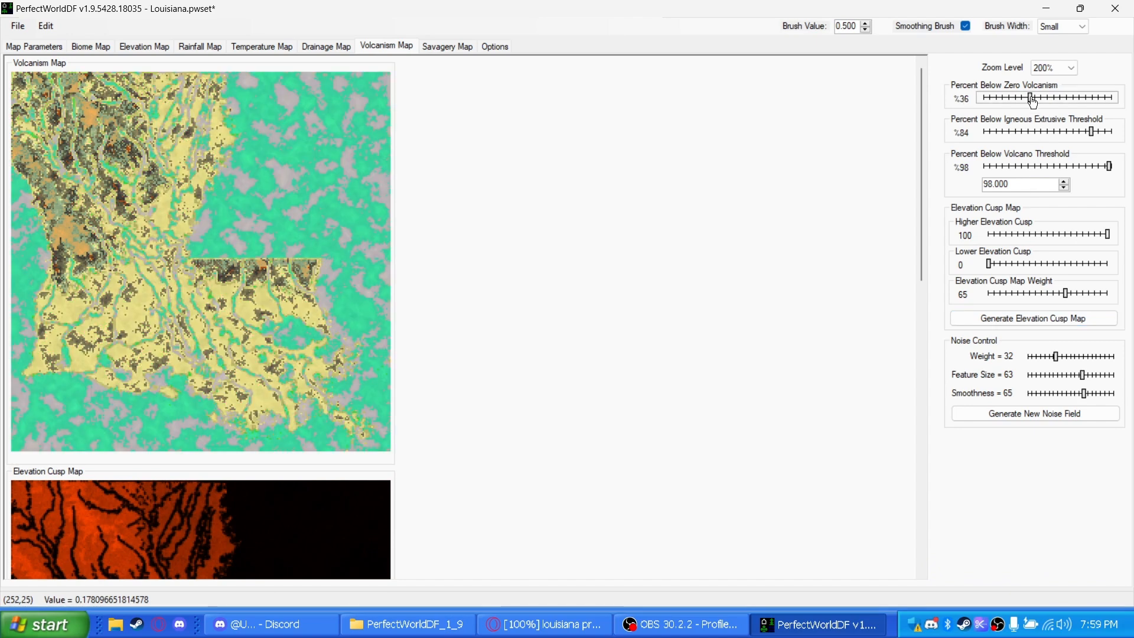
pyautogui.click(1048, 131)
pyautogui.moveTo(1049, 131); pyautogui.dragTo(1096, 131)
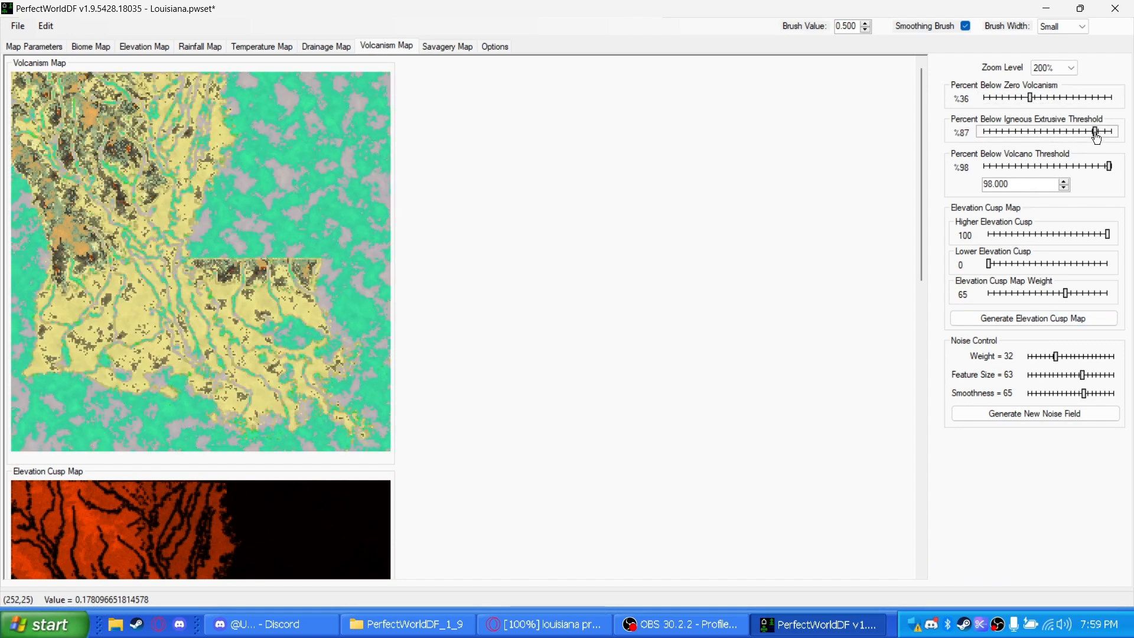
pyautogui.click(1065, 99)
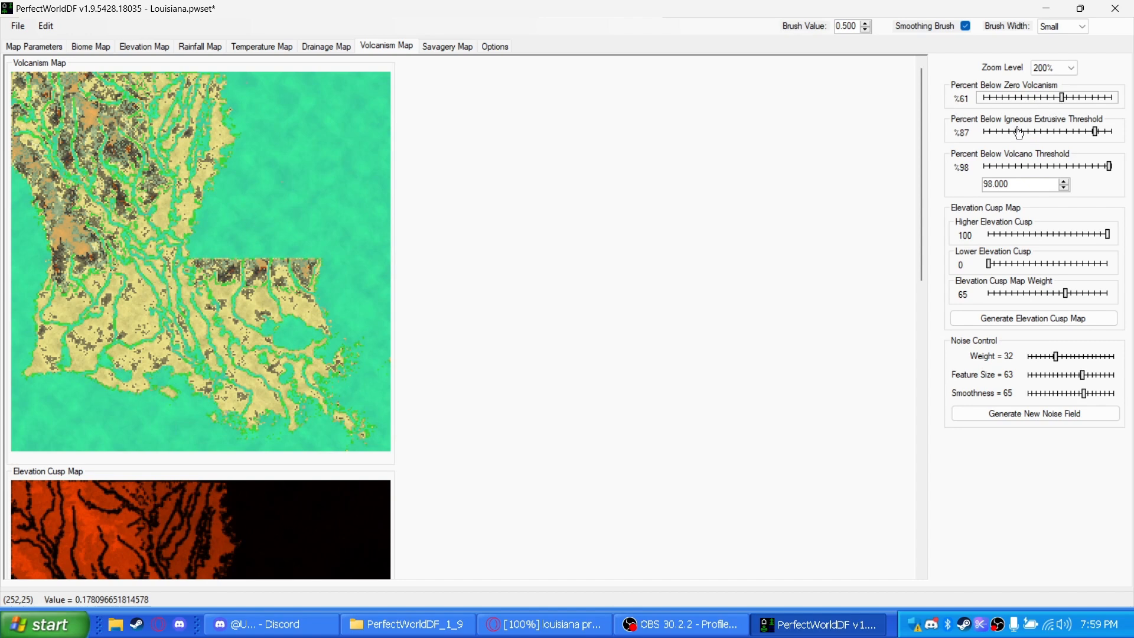
pyautogui.click(1103, 167)
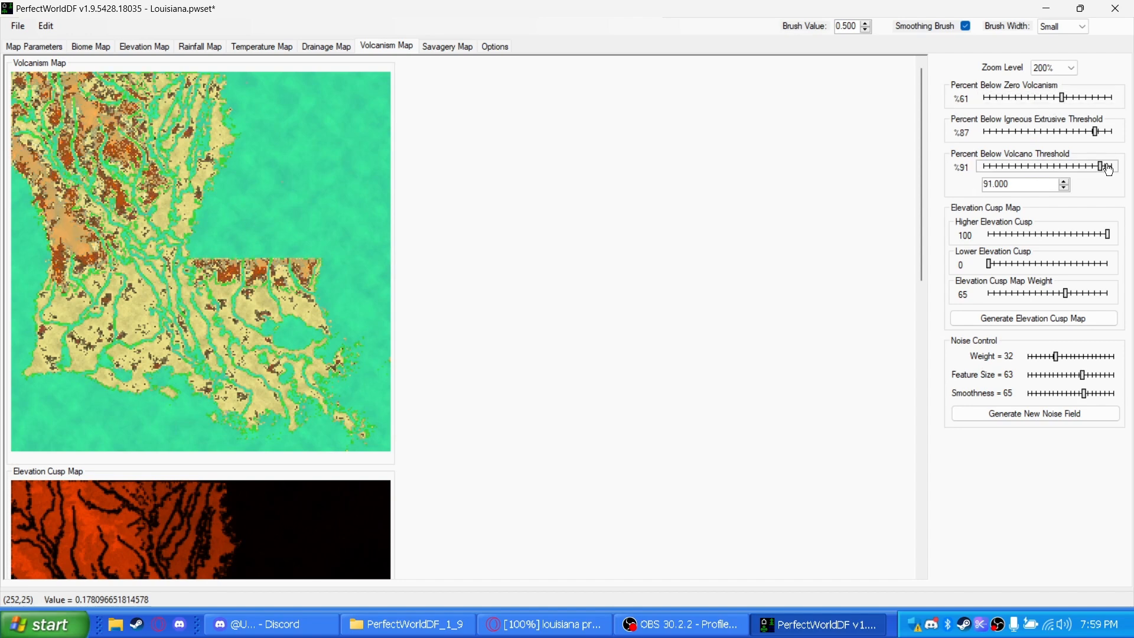
pyautogui.click(1105, 167)
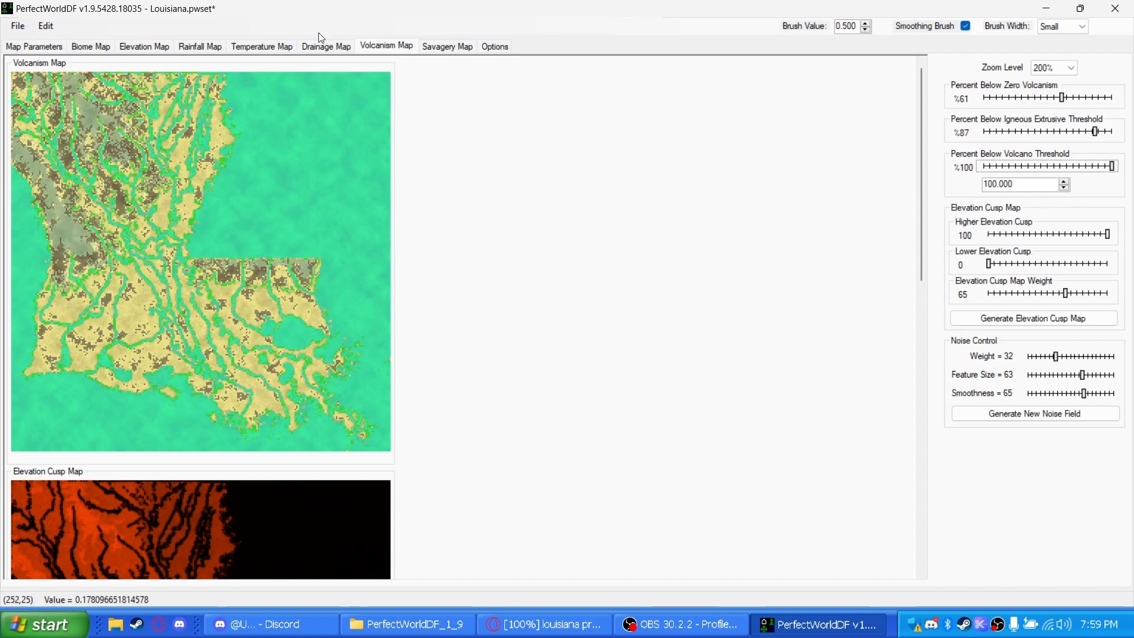
# Place the savagery map's Heart of Savagery gradient center at X 51, Y 10, after trying X 137, Y 156
pyautogui.click(442, 45)
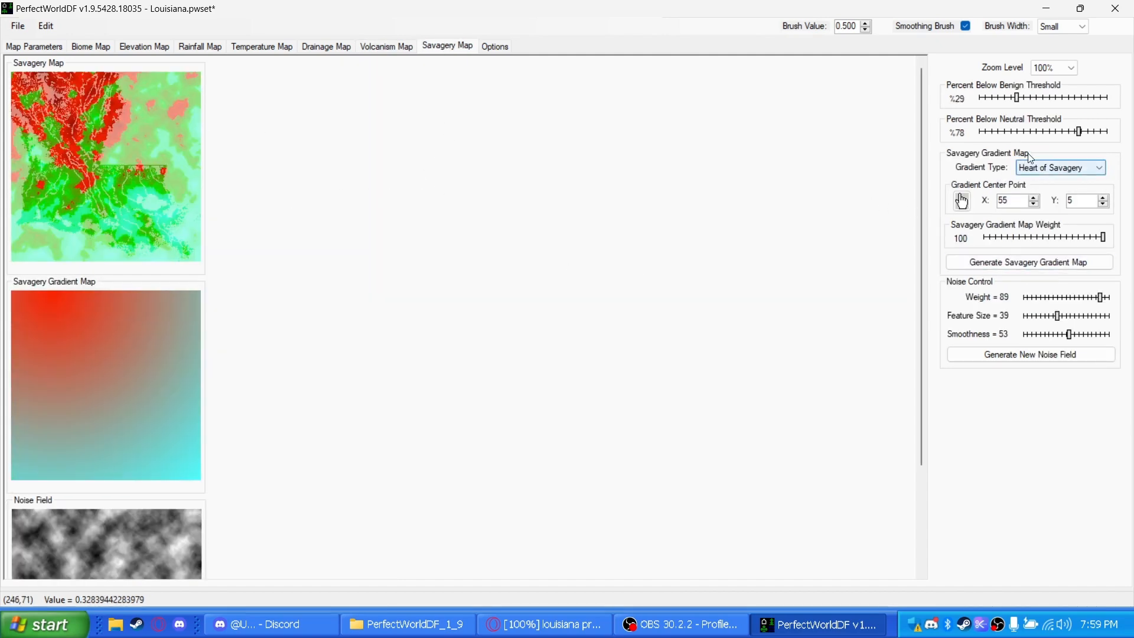
pyautogui.click(963, 201)
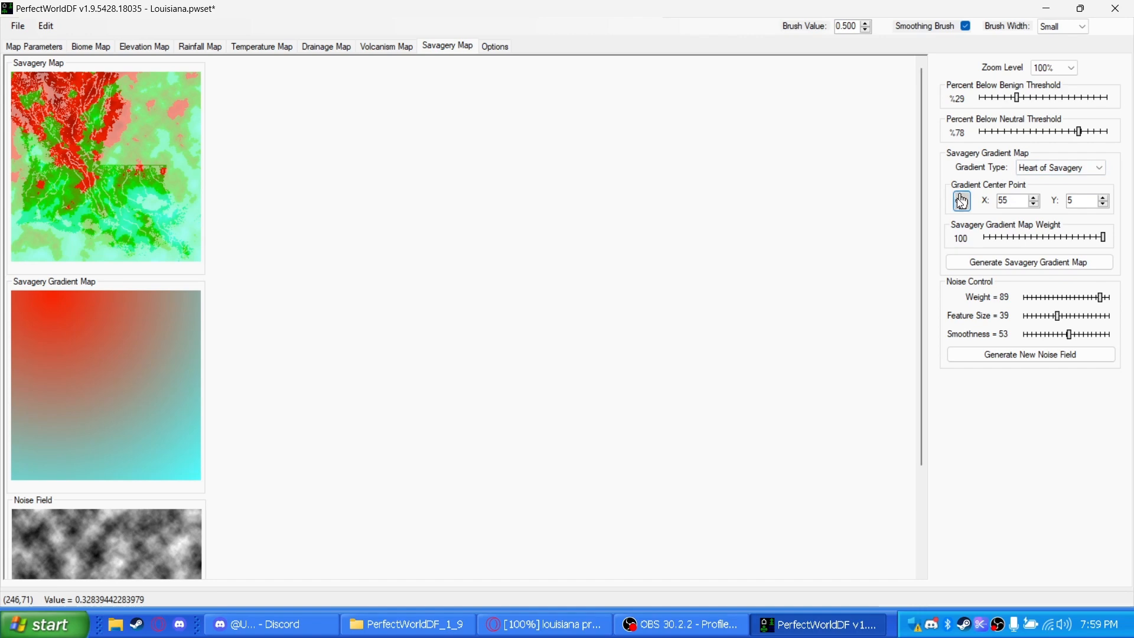
pyautogui.click(114, 189)
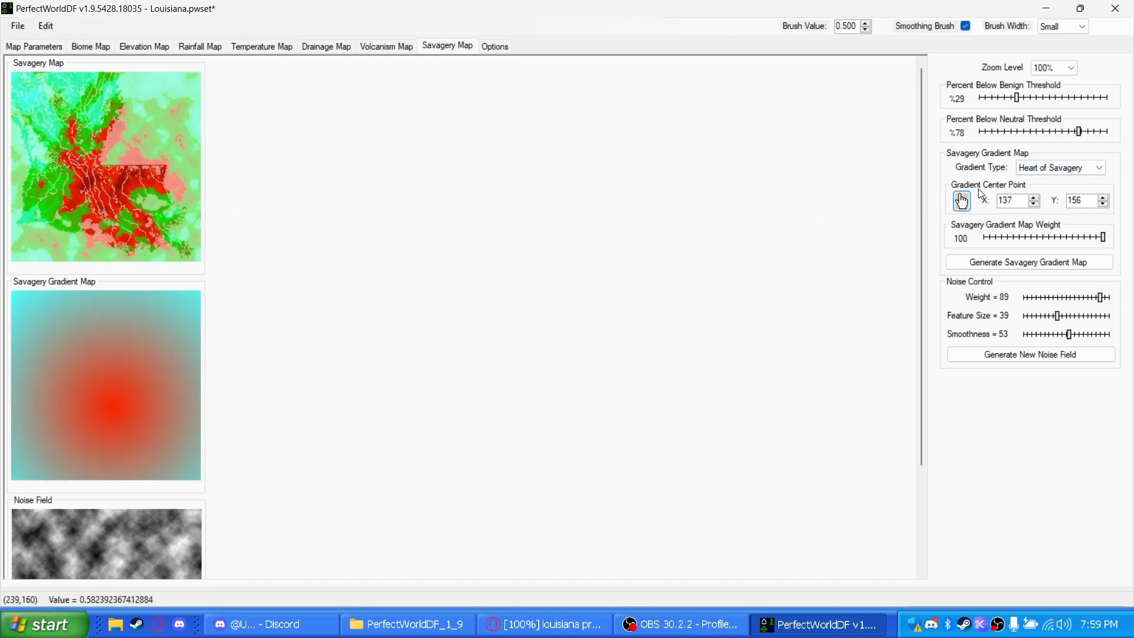
pyautogui.click(961, 202)
pyautogui.click(49, 80)
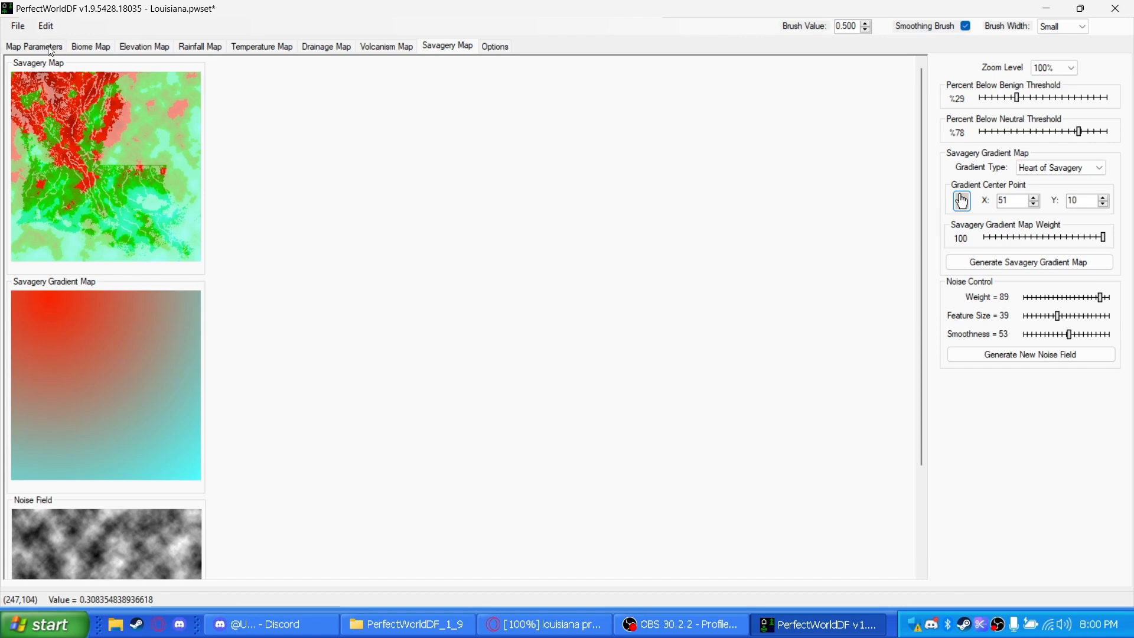
# Enable the PerfectWorld generated maps for elevation, rainfall, temperature, drainage, volcanism and savagery in the map parameters
pyautogui.click(82, 47)
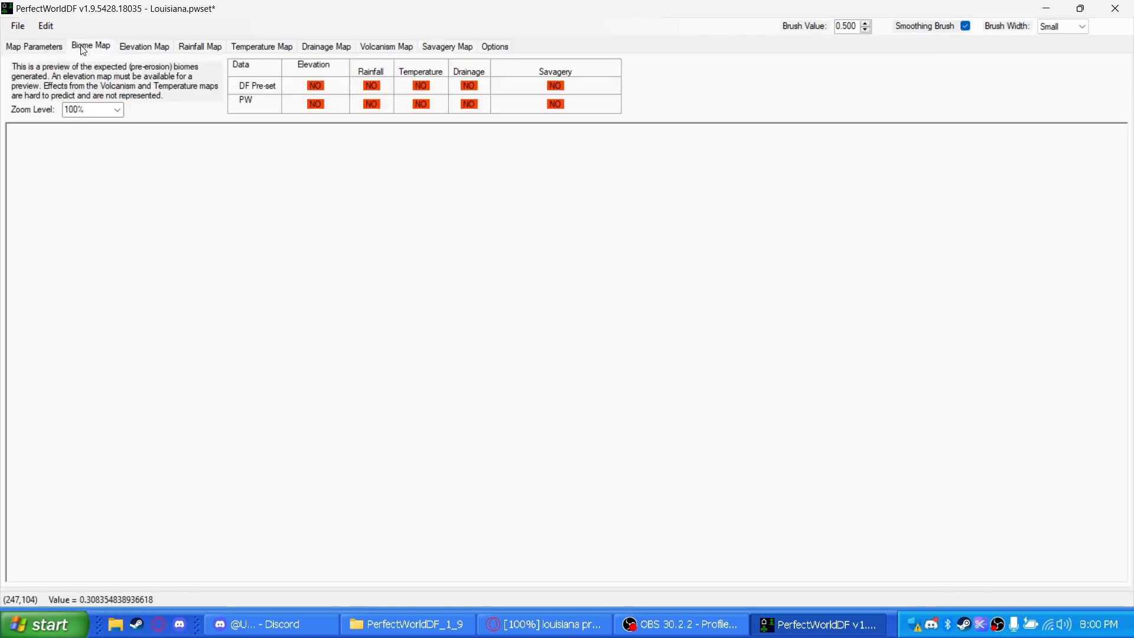
pyautogui.click(57, 48)
pyautogui.click(95, 285)
pyautogui.click(94, 300)
pyautogui.click(94, 317)
pyautogui.click(176, 284)
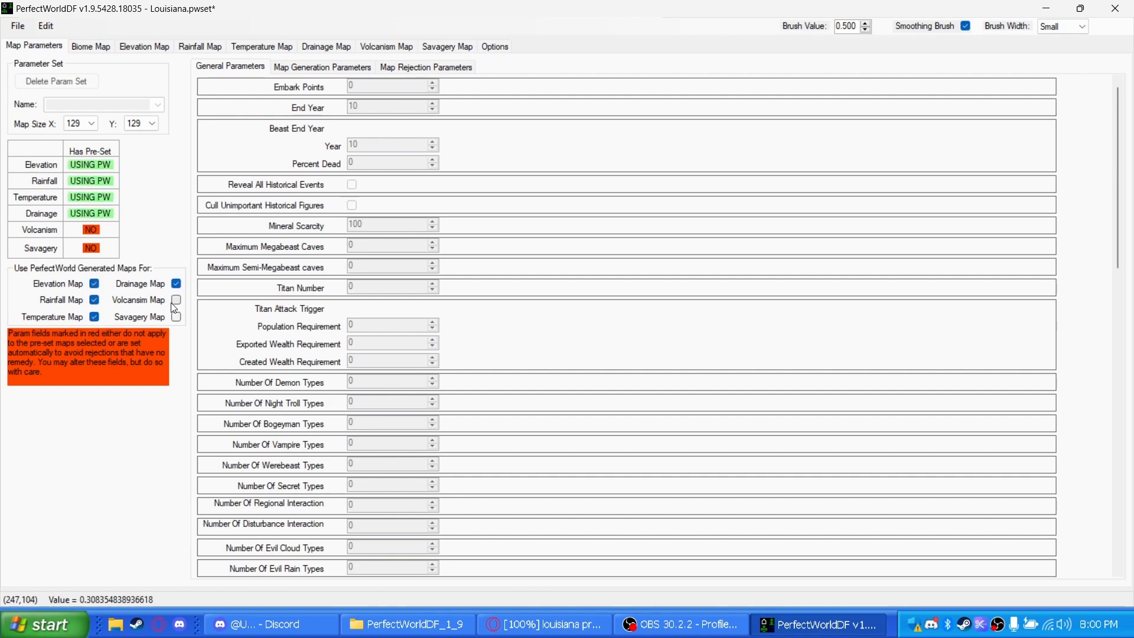
pyautogui.click(175, 300)
pyautogui.click(176, 317)
# Preview the expected biomes on the biome map at 50% zoom and examine the southern part of the state
pyautogui.click(82, 45)
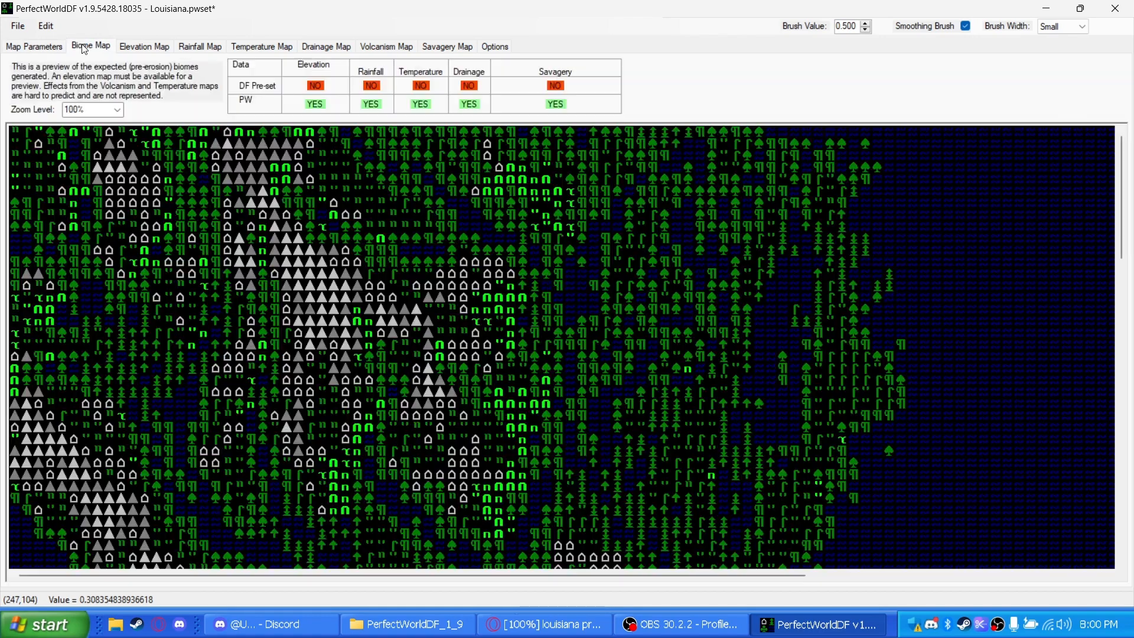
pyautogui.click(117, 110)
pyautogui.click(104, 133)
pyautogui.scroll(-5, 186, 199)
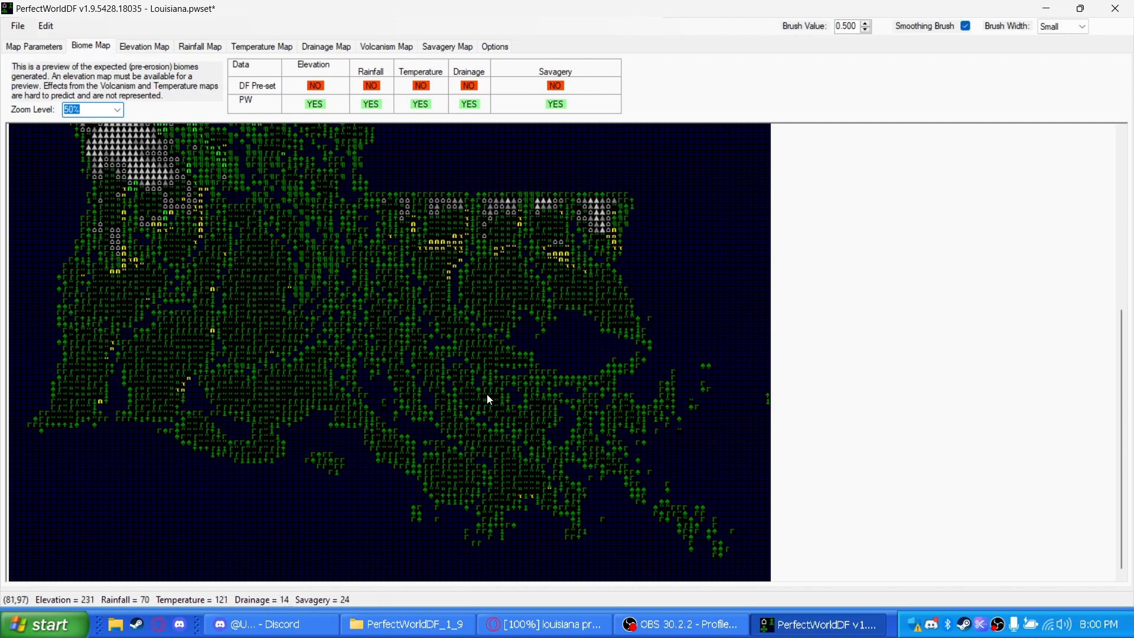
pyautogui.click(10, 27)
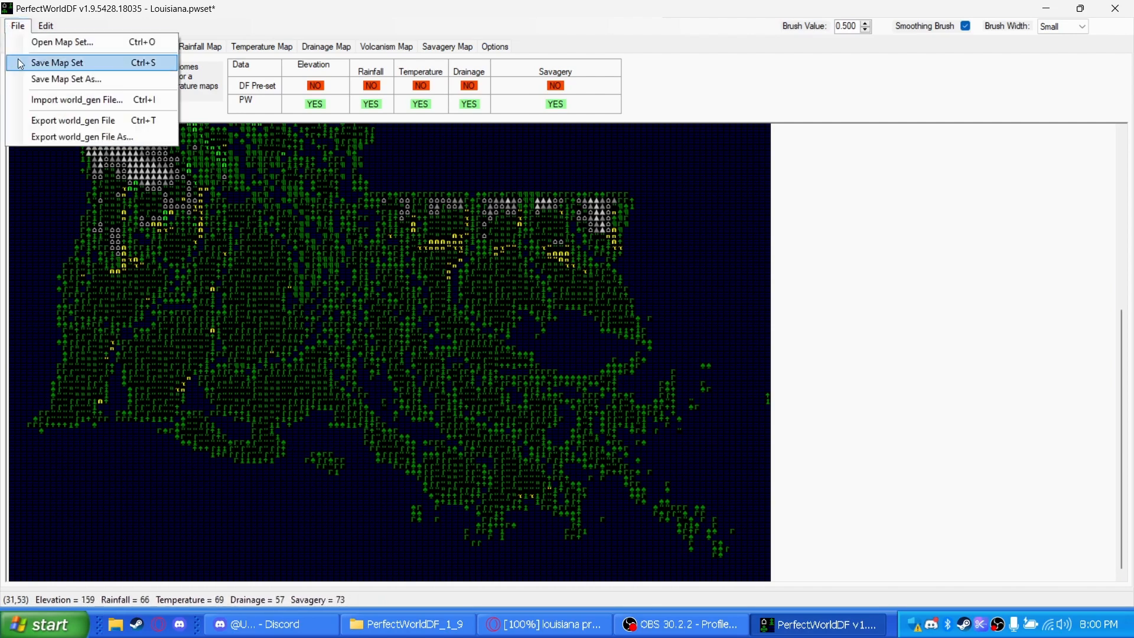
pyautogui.click(59, 79)
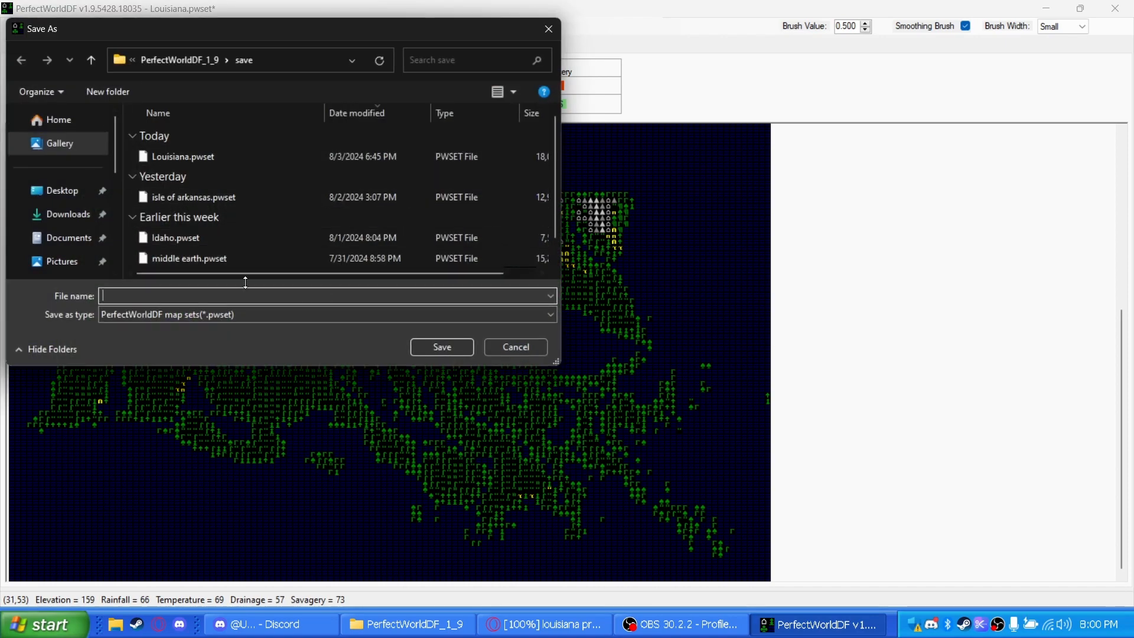
pyautogui.click(502, 349)
pyautogui.click(18, 26)
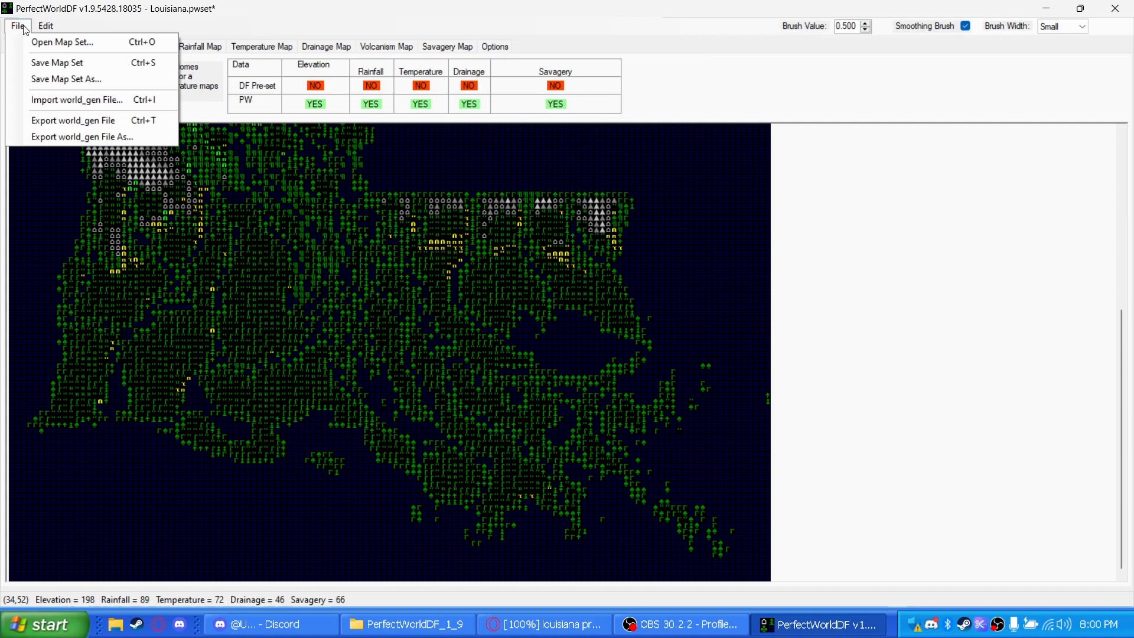
pyautogui.click(68, 136)
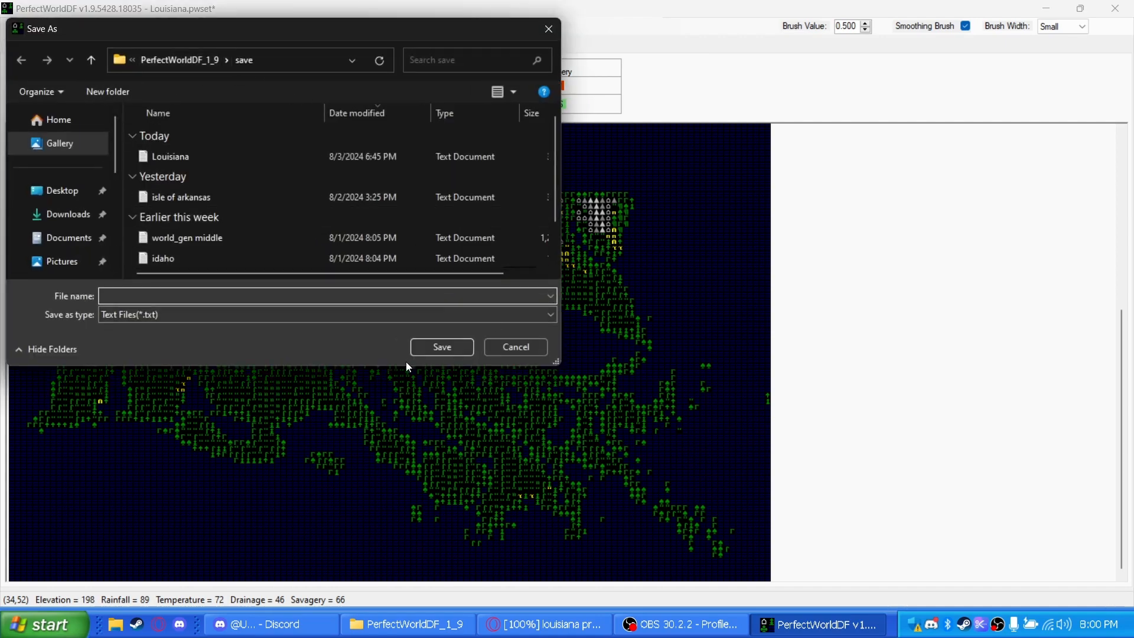
pyautogui.click(514, 348)
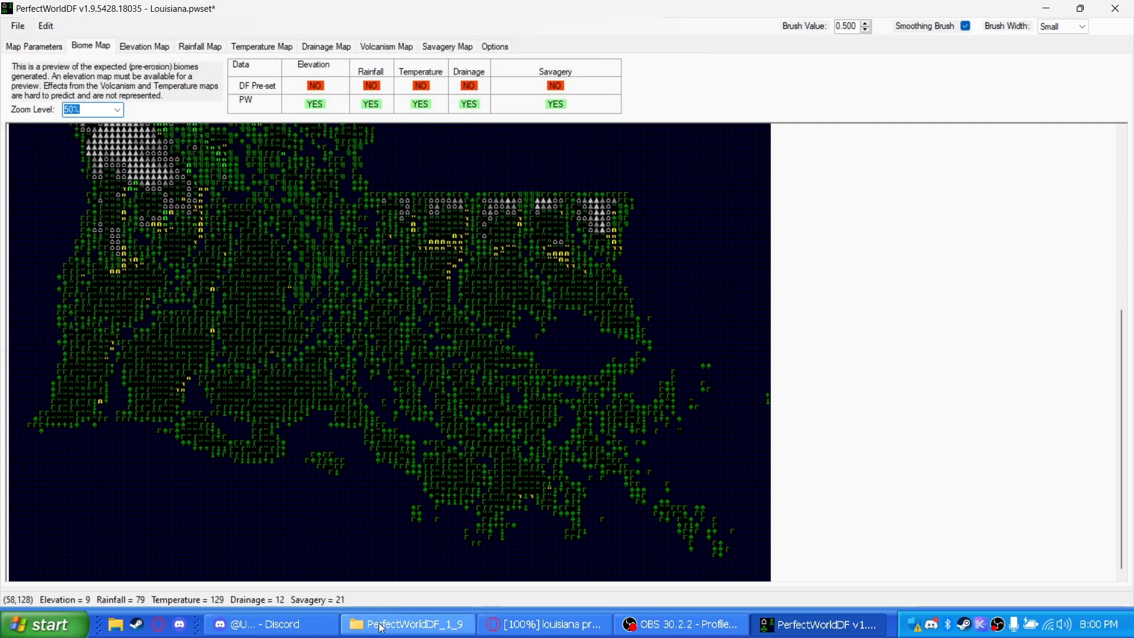
# Open the exported Louisiana text file in PerfectWorldDF's save folder, copy its entire contents and bring up the world_gen text file
pyautogui.click(407, 624)
pyautogui.doubleClick(162, 187)
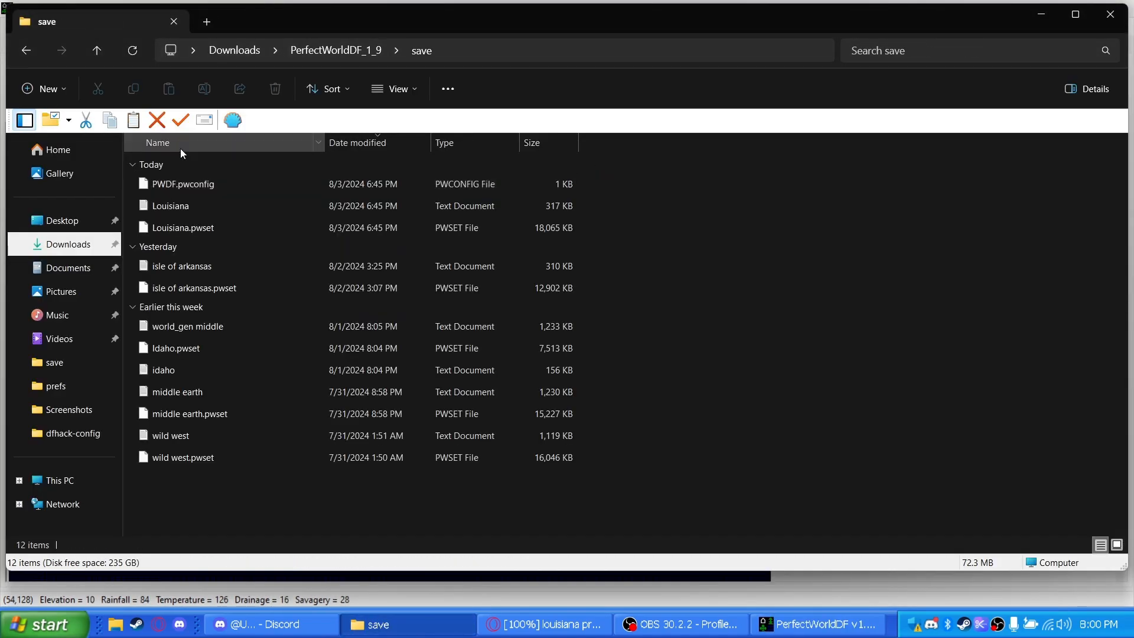
pyautogui.doubleClick(191, 214)
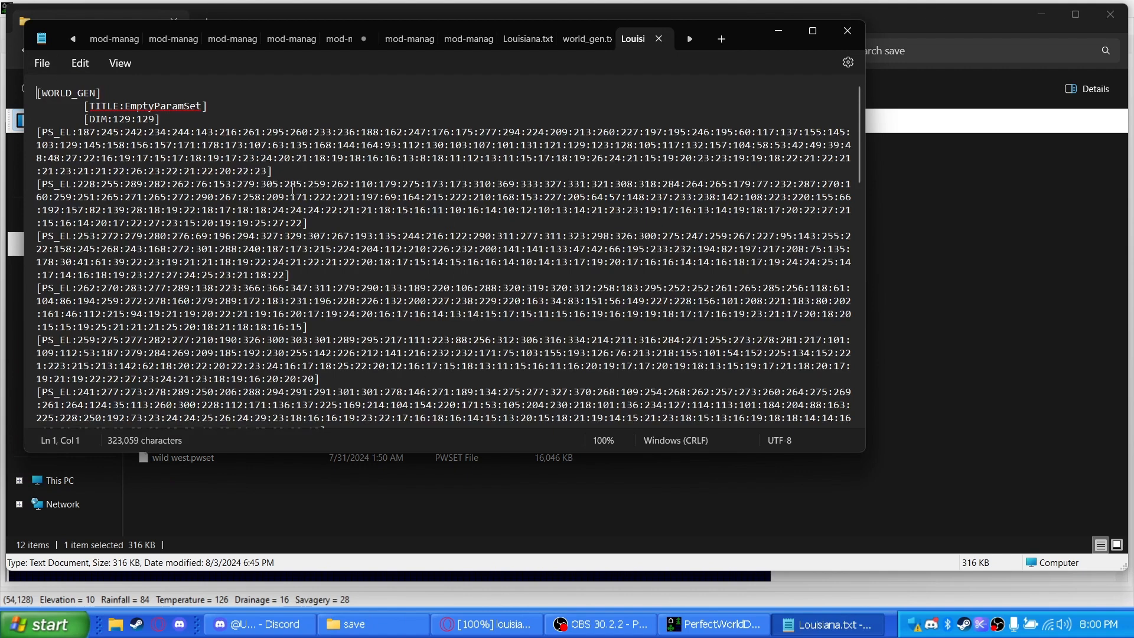
pyautogui.hotkey('ctrl', 'a')
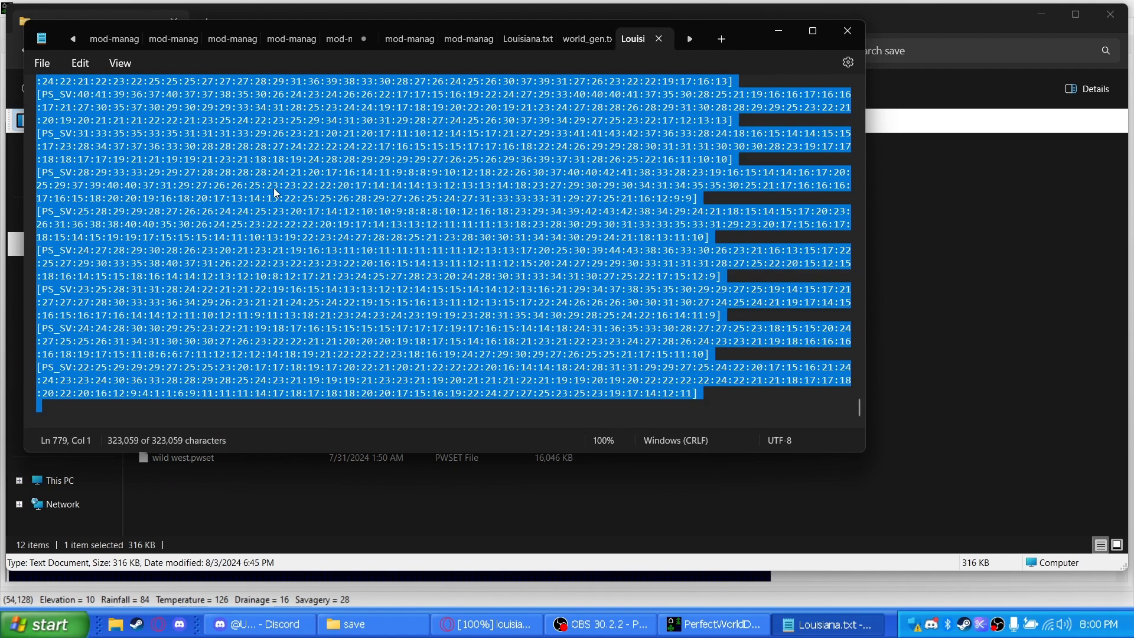
pyautogui.rightClick(274, 188)
pyautogui.click(306, 267)
pyautogui.click(575, 39)
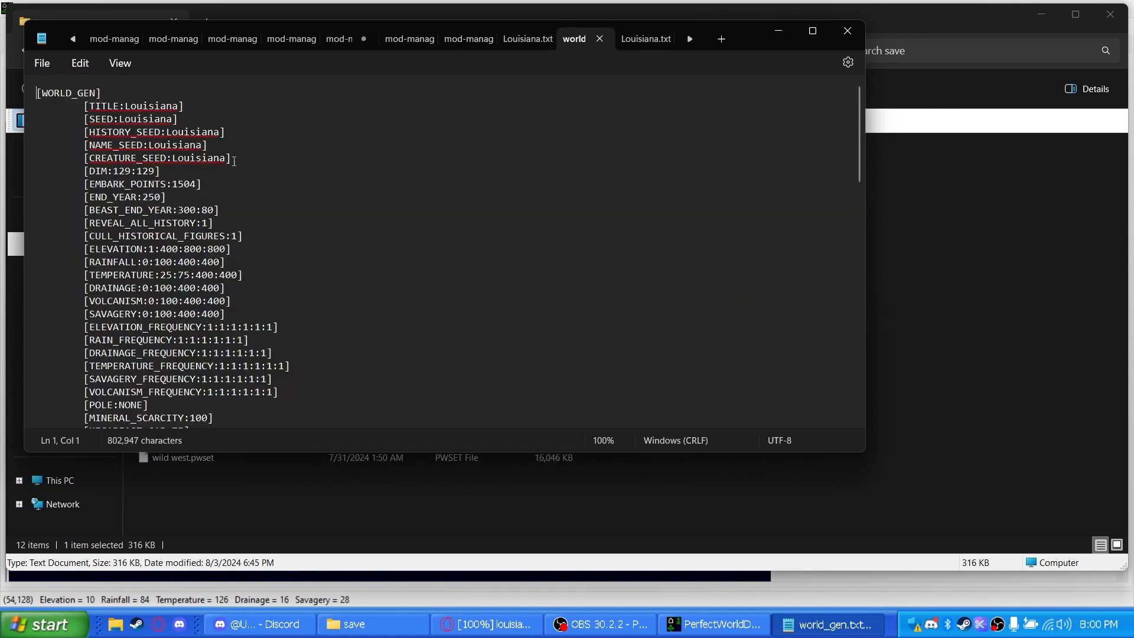
pyautogui.click(846, 31)
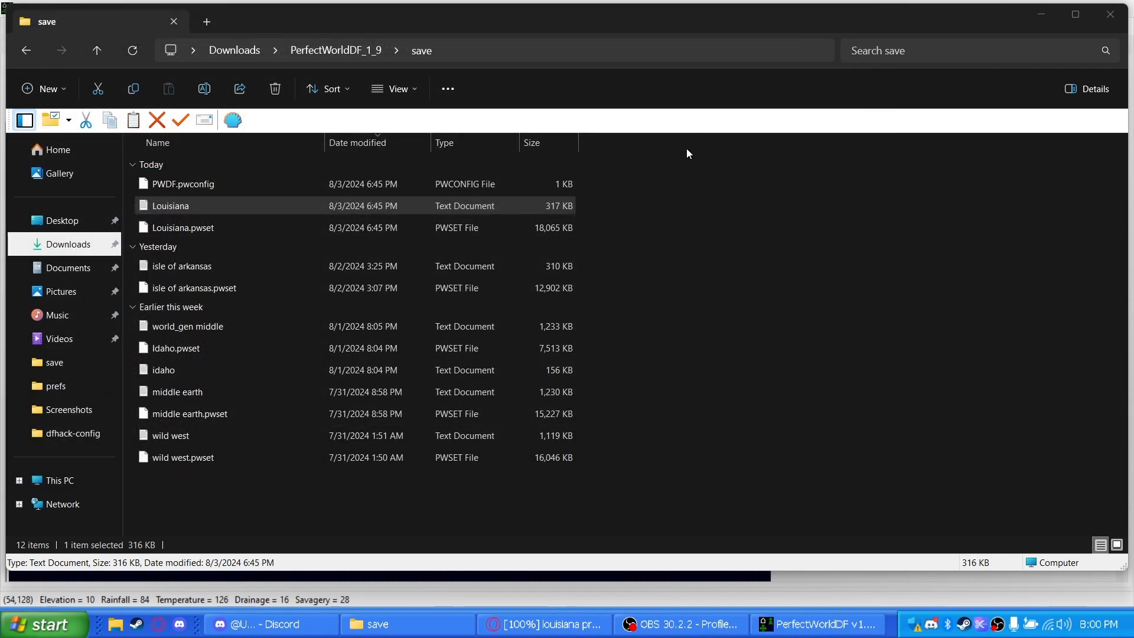
# Minimize the open windows to reach the desktop and launch Dwarf Fortress
pyautogui.click(1041, 19)
pyautogui.click(1034, 10)
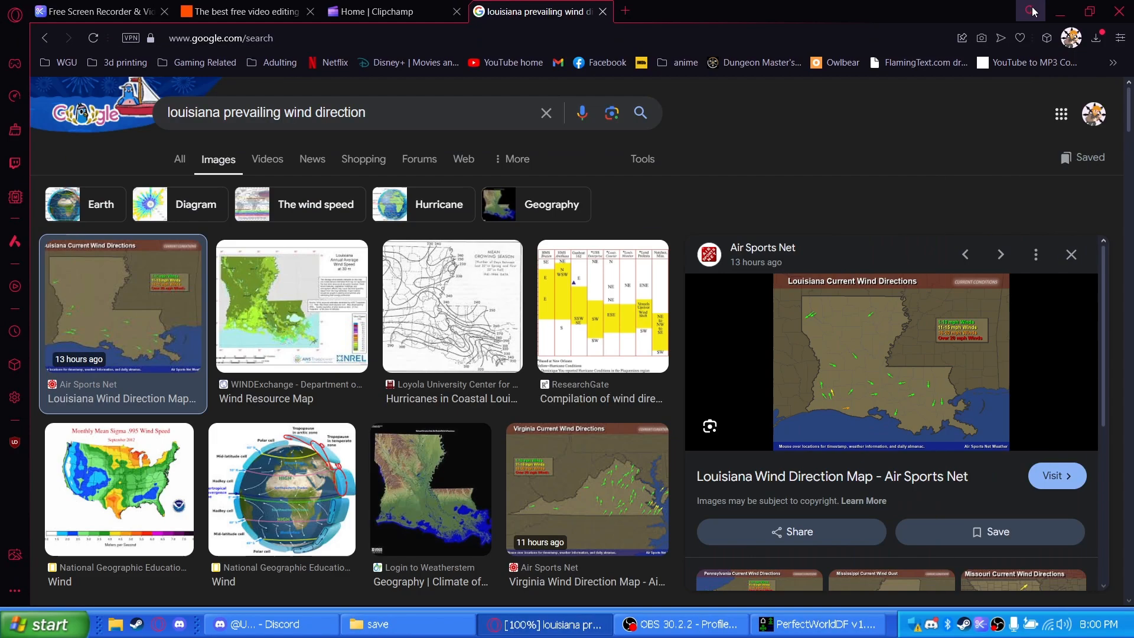
pyautogui.click(1032, 11)
pyautogui.click(1059, 11)
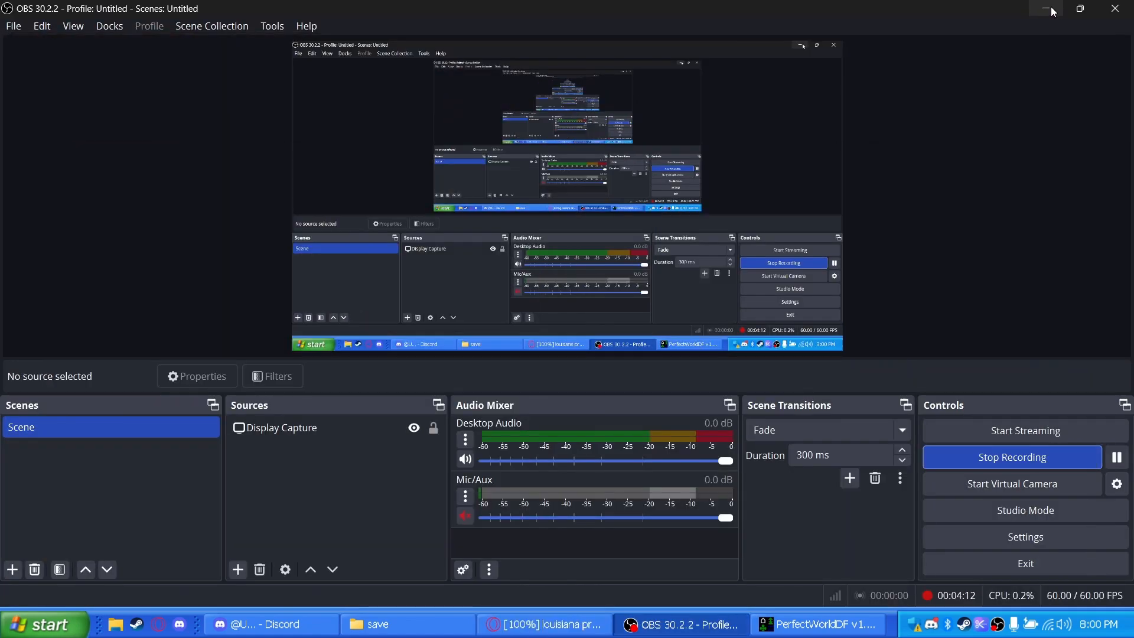
pyautogui.click(1052, 9)
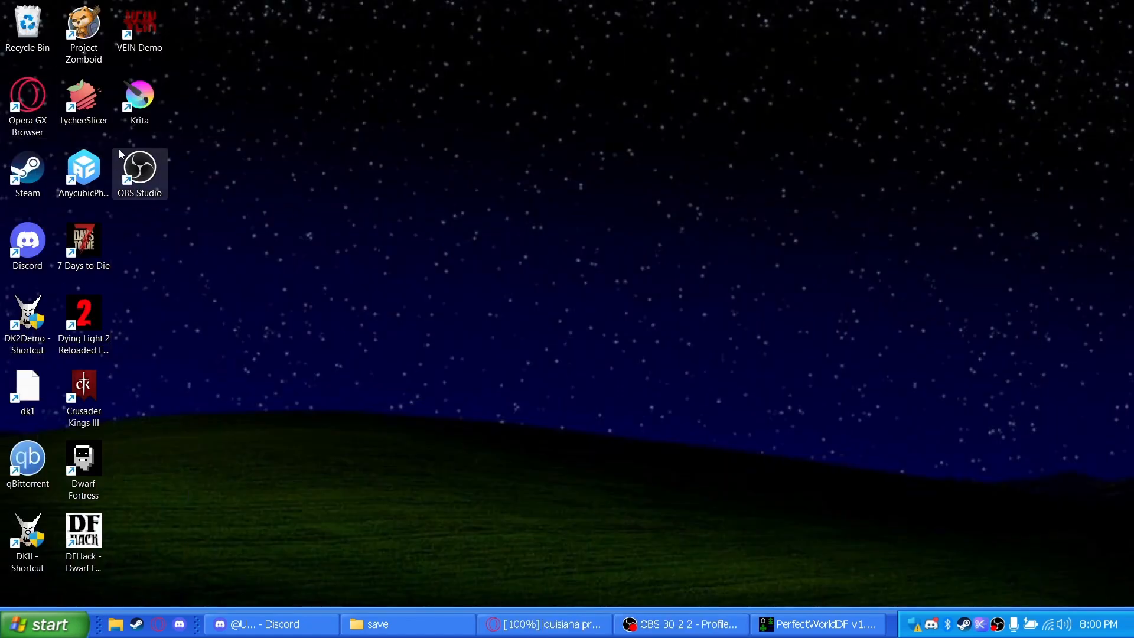
pyautogui.doubleClick(91, 488)
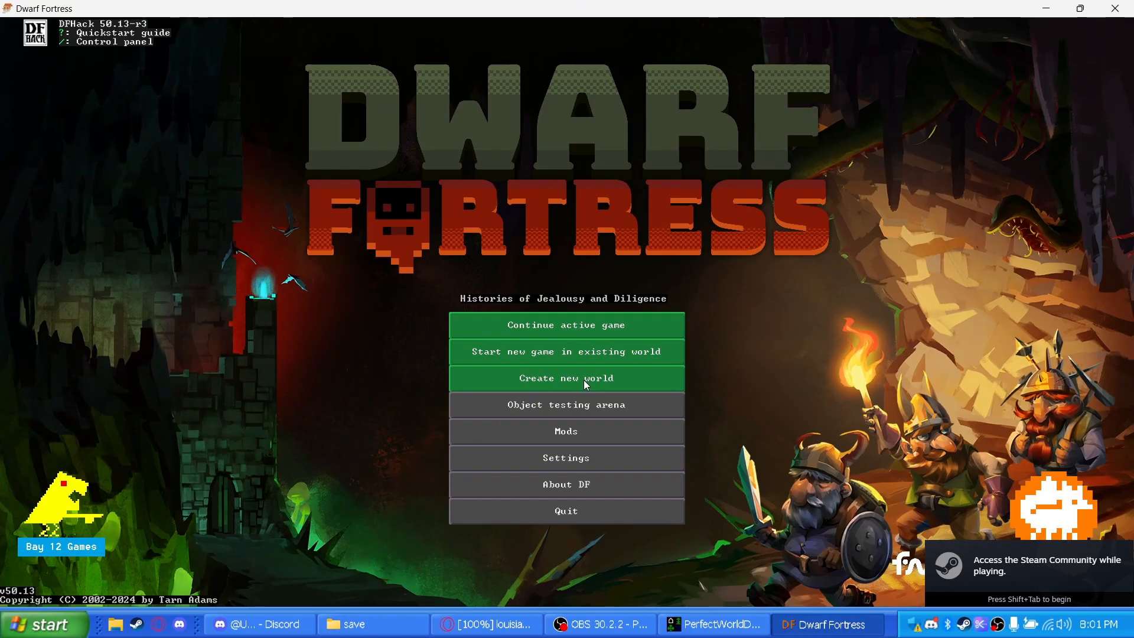
# Start a new world in detailed mode, review the Louisiana parameter set and create the world from it
pyautogui.click(586, 381)
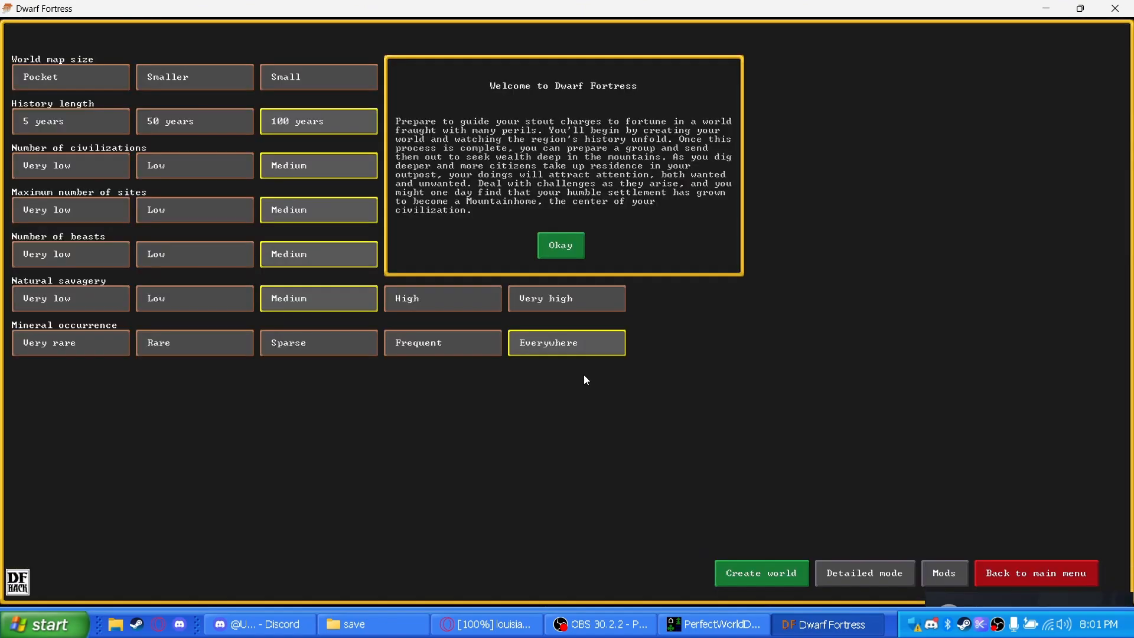
pyautogui.click(567, 242)
pyautogui.click(849, 572)
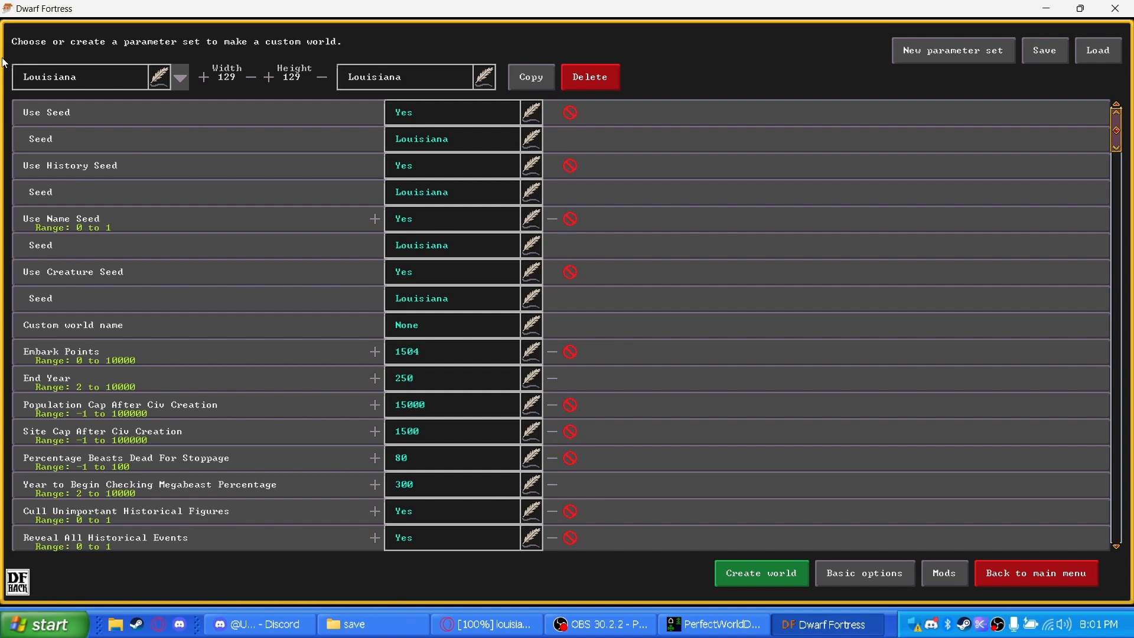
pyautogui.scroll(-10, 1117, 140)
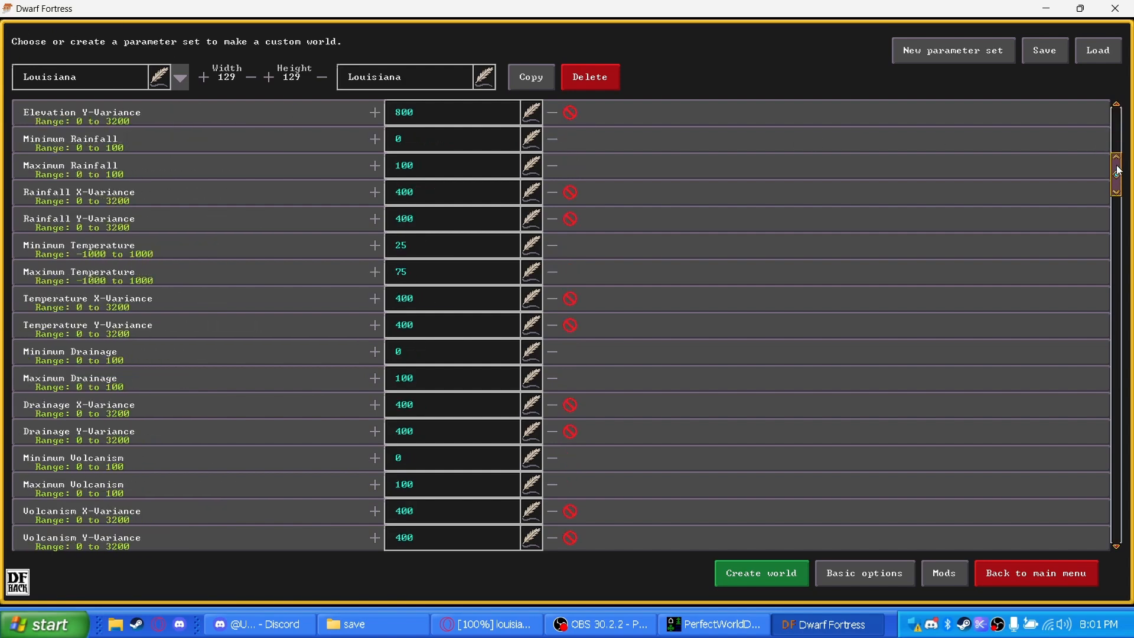
pyautogui.scroll(-15, 875, 174)
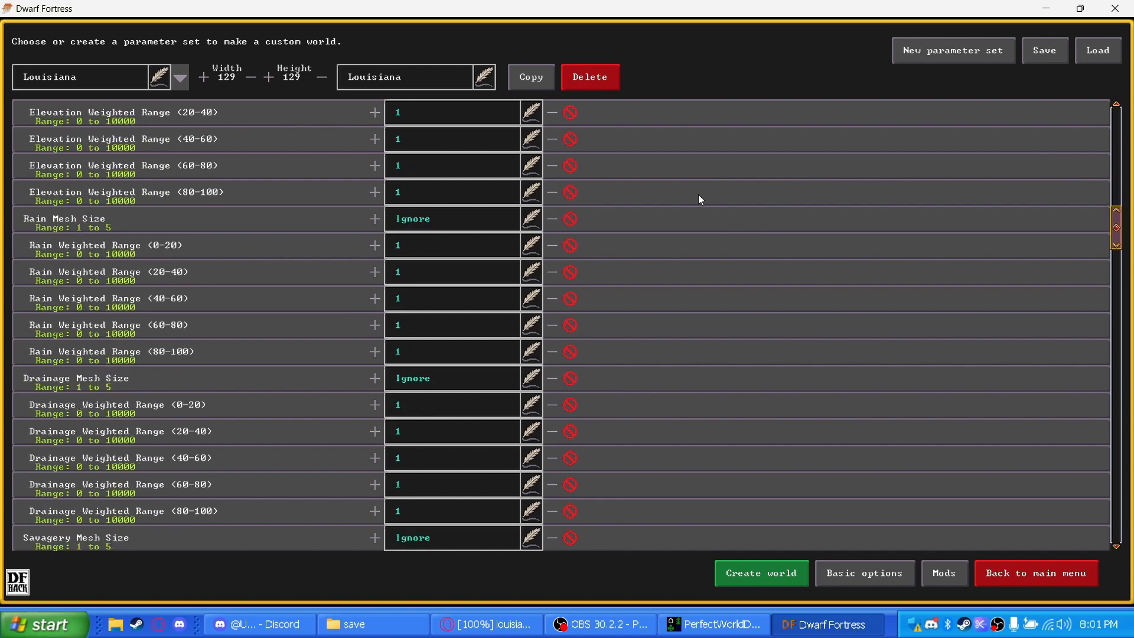
pyautogui.scroll(-10, 691, 214)
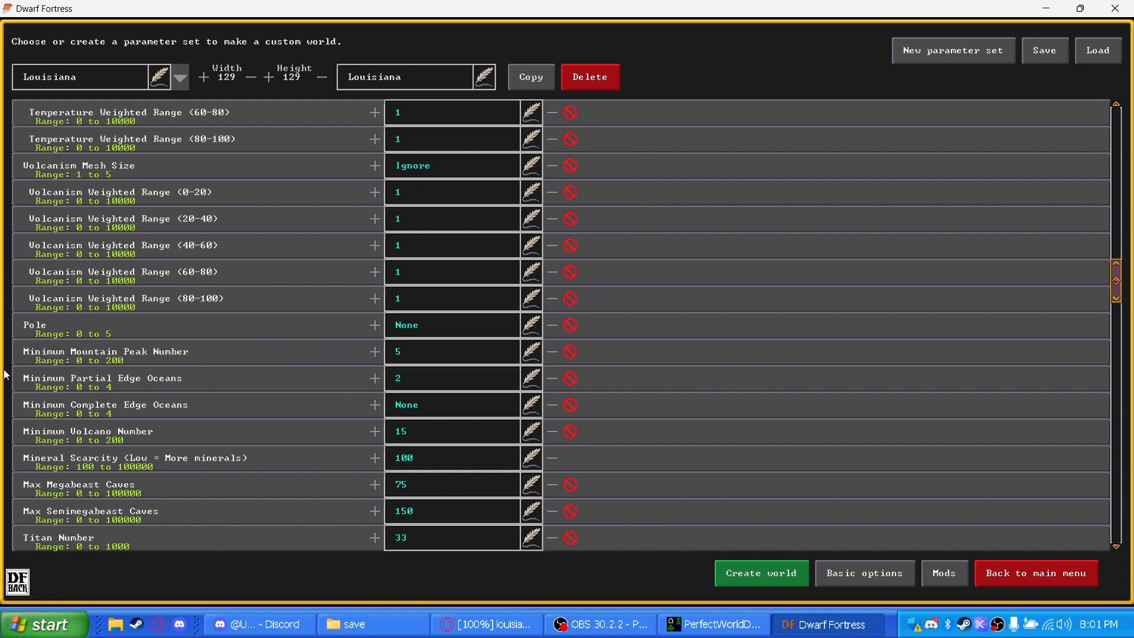
pyautogui.click(756, 584)
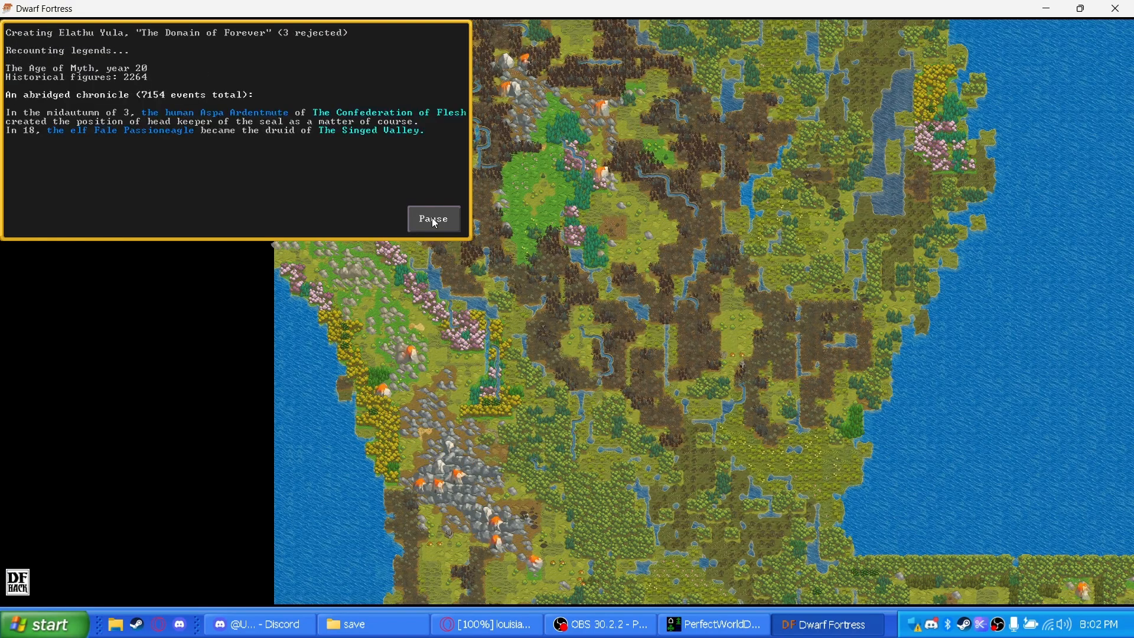
# Pause world generation, examine the northern, eastern and southern coastal parts of the generated map, and return to the main menu
pyautogui.press('w')
pyautogui.press('w')
pyautogui.press('d')
pyautogui.press('d')
pyautogui.press('d')
pyautogui.press('d')
pyautogui.press('d')
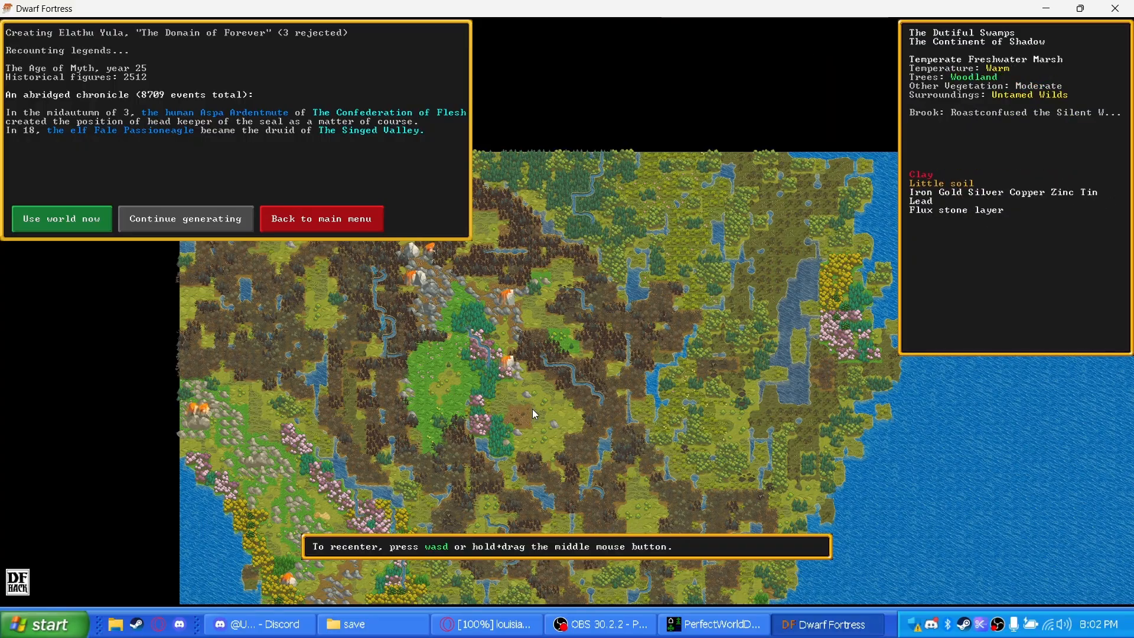
pyautogui.press('s')
pyautogui.press('s')
pyautogui.press('s')
pyautogui.press('s')
pyautogui.press('s')
pyautogui.press('s')
pyautogui.press('s')
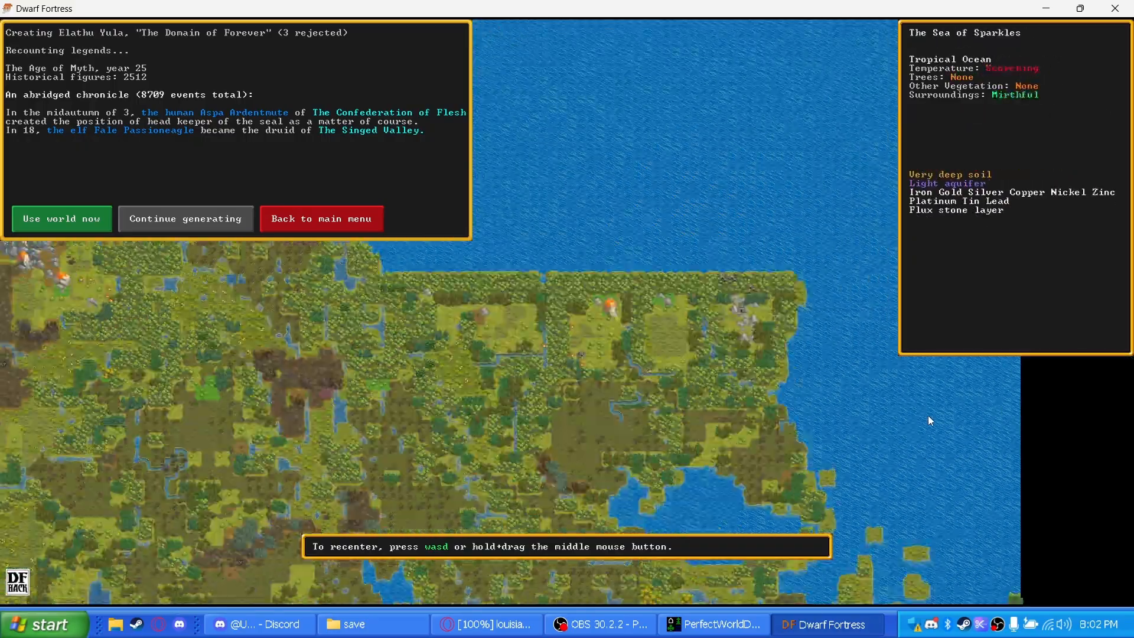
pyautogui.press('a')
pyautogui.press('a')
pyautogui.press('a')
pyautogui.press('a')
pyautogui.press('a')
pyautogui.press('a')
pyautogui.press('s')
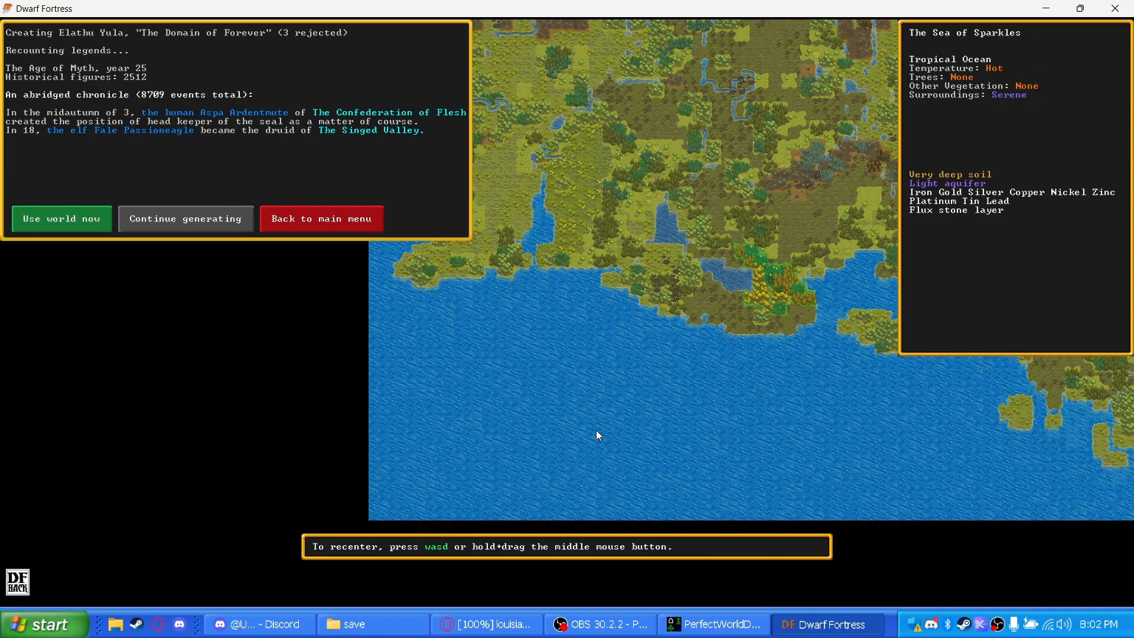
pyautogui.click(303, 220)
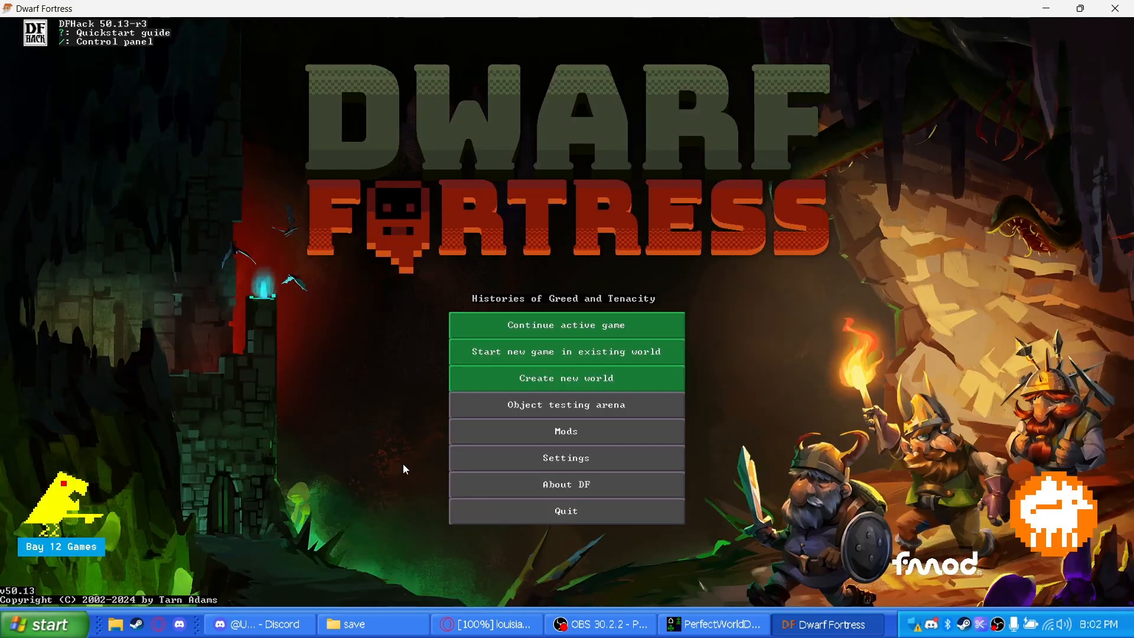